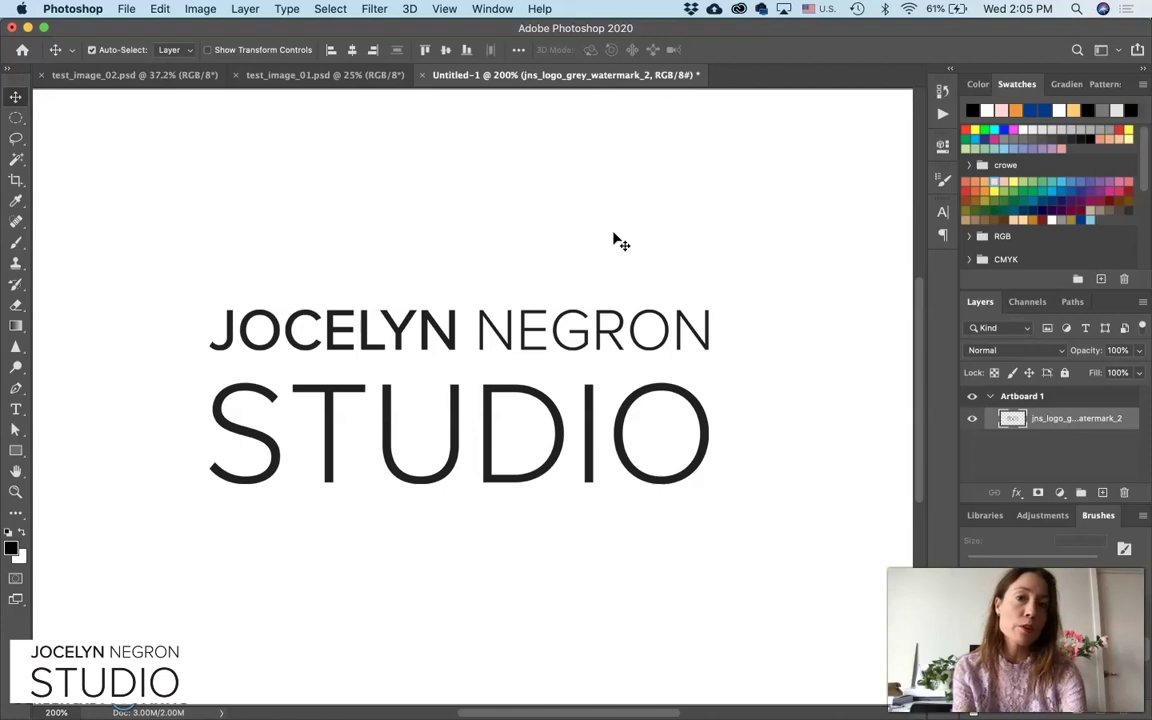
# - View the edited necklace in test_image_02.psd for reference, and return to the unedited test_image_01.psd fitted to the window
pyautogui.click(335, 77)
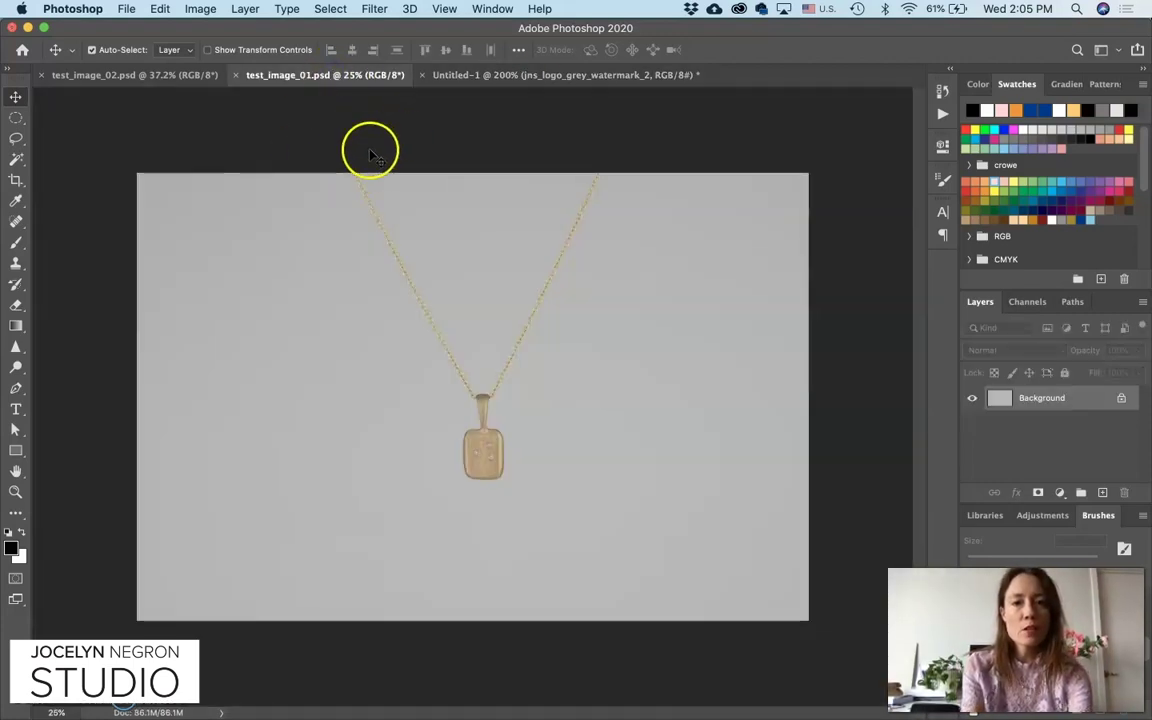
pyautogui.click(155, 78)
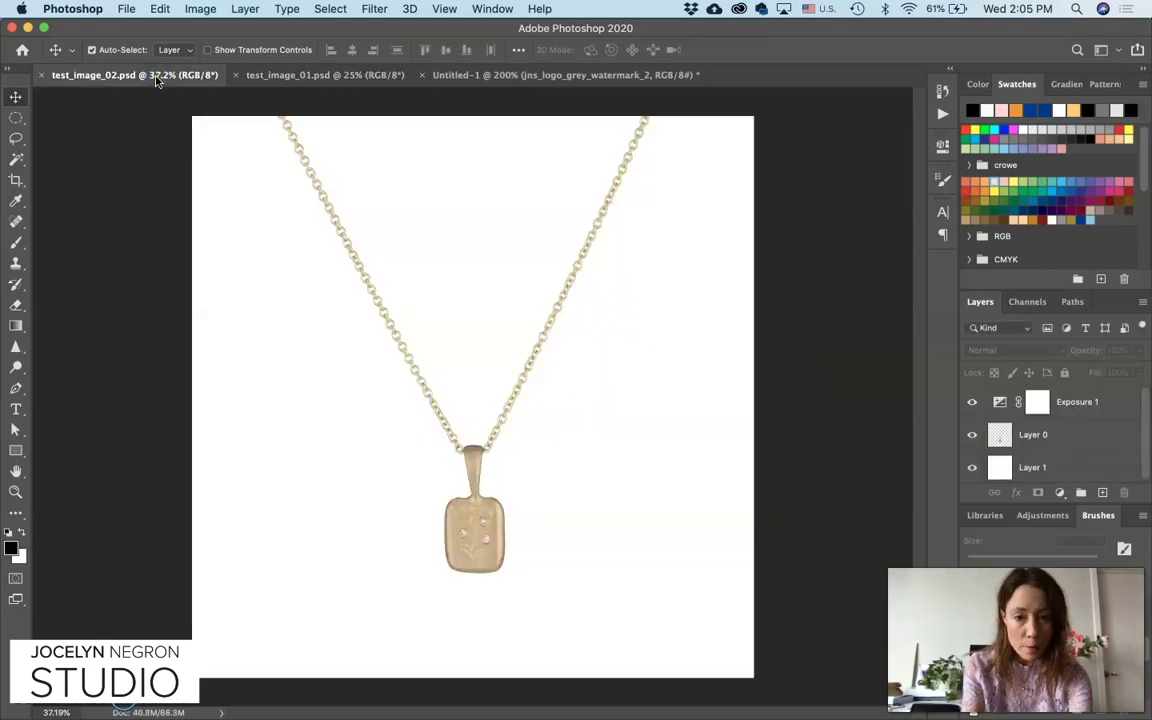
pyautogui.click(305, 75)
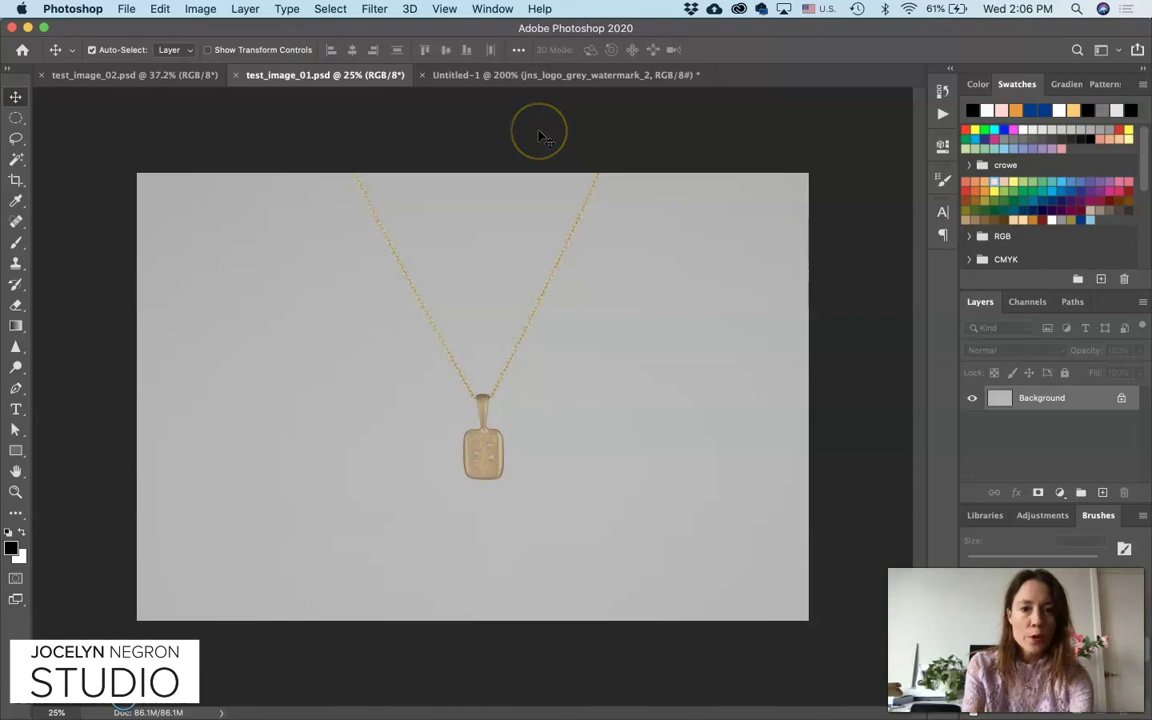
pyautogui.press('super+0')
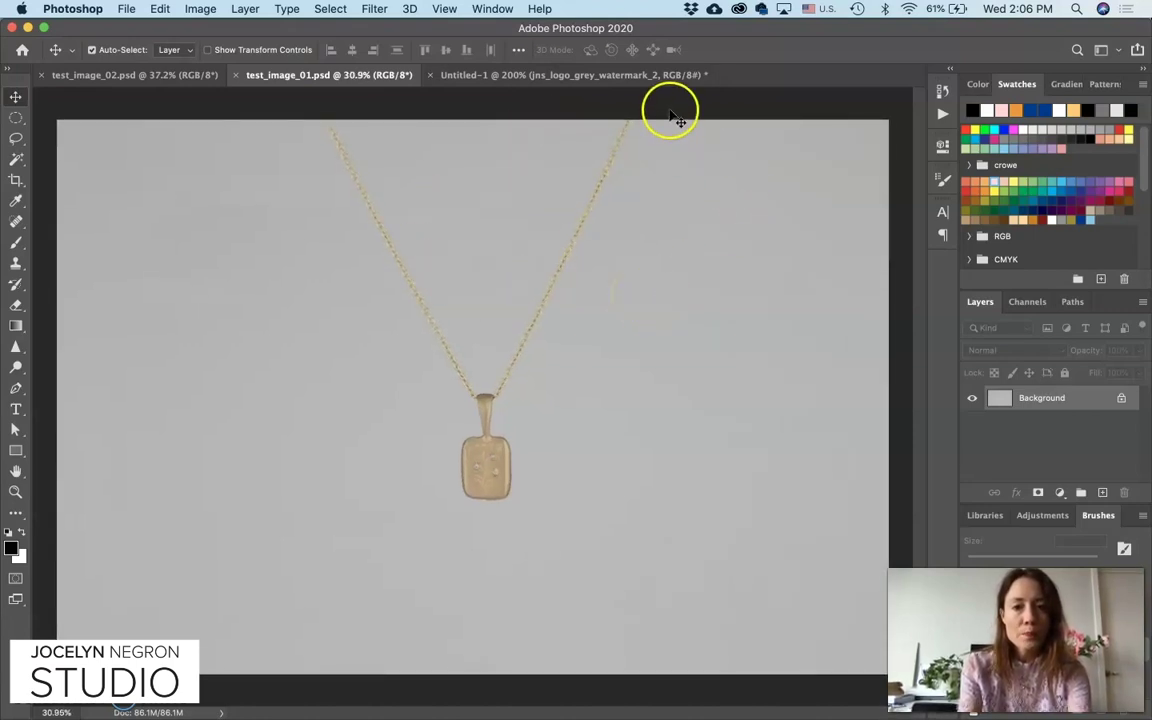
# - Start a crop on the necklace photo with the 1:1 (Square) ratio
pyautogui.press('c')
pyautogui.click(555, 214)
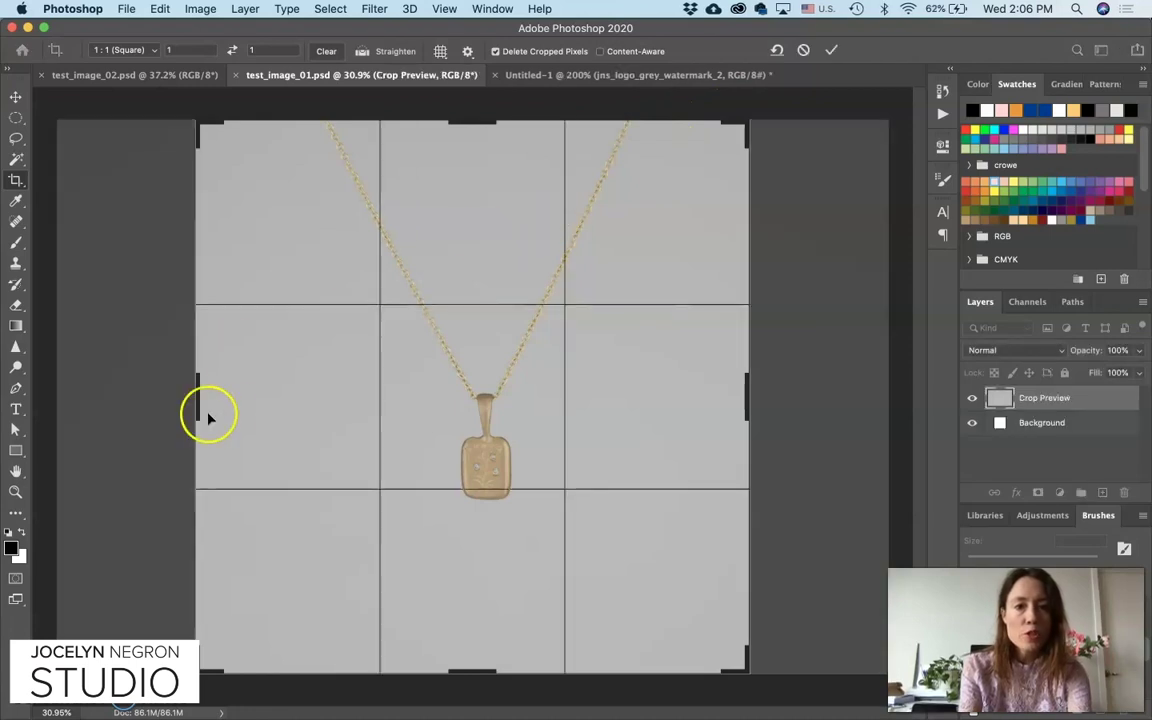
pyautogui.click(110, 50)
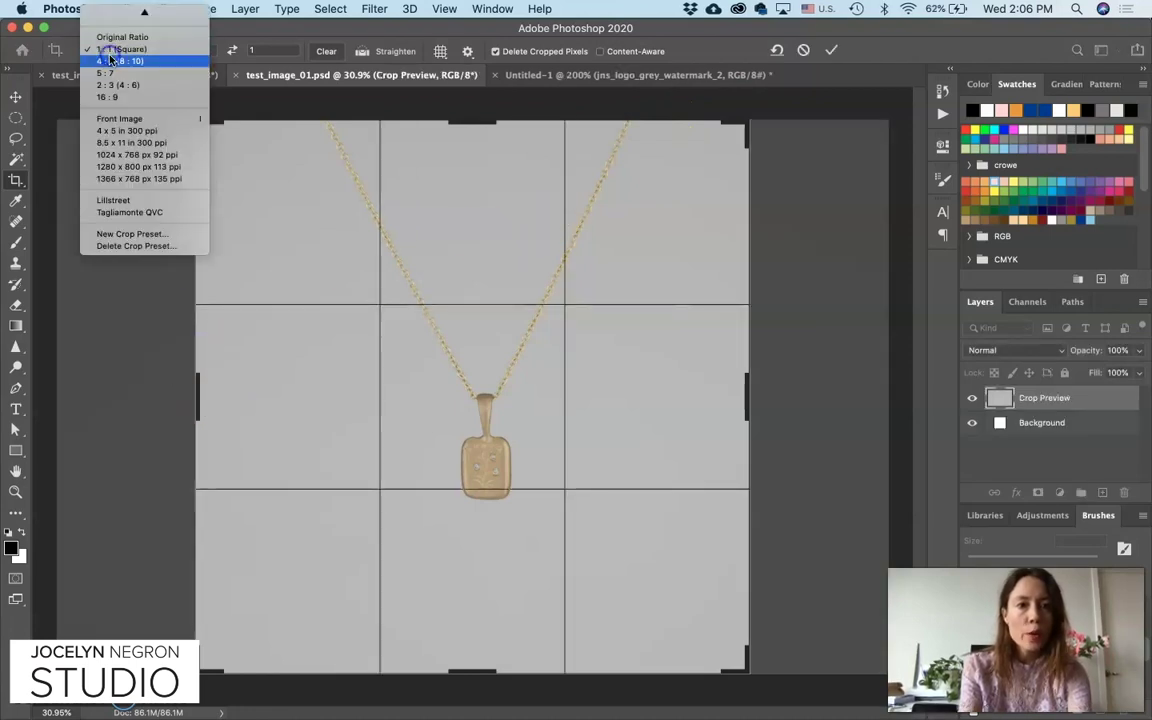
pyautogui.click(134, 51)
pyautogui.click(125, 50)
pyautogui.click(124, 50)
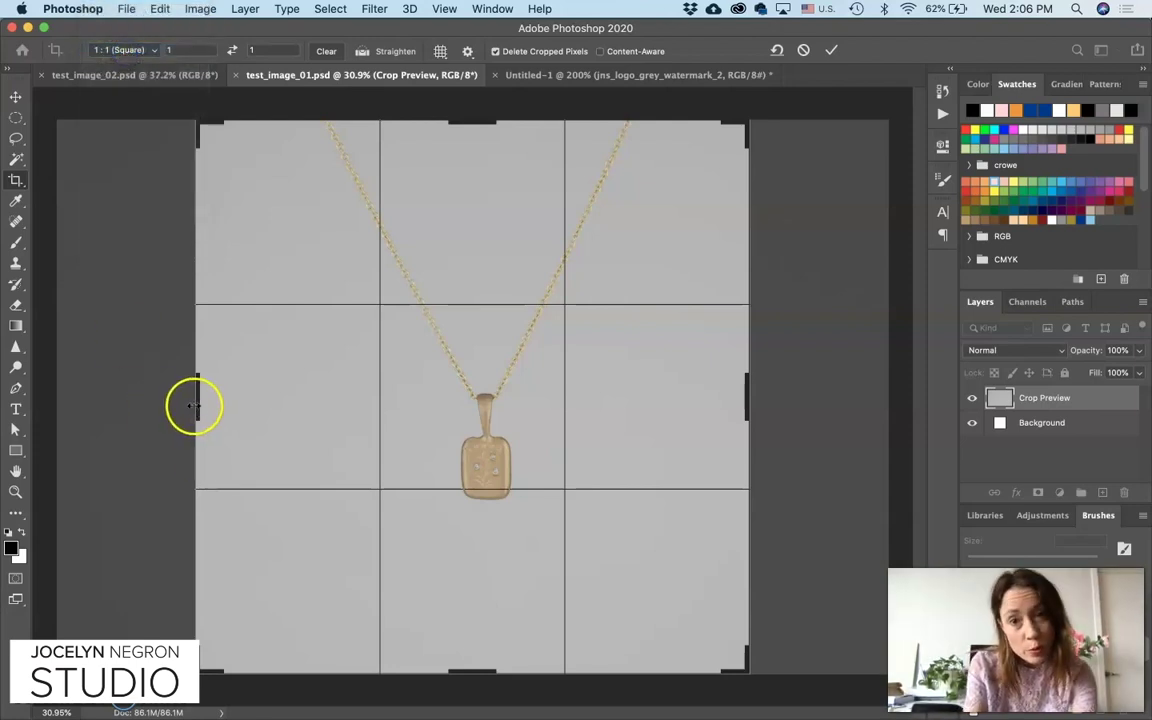
# - Tighten the square crop around the necklace, apply it, and crop again with the pendant centred horizontally
pyautogui.moveTo(196, 402); pyautogui.dragTo(205, 404)
pyautogui.moveTo(471, 662); pyautogui.dragTo(463, 624)
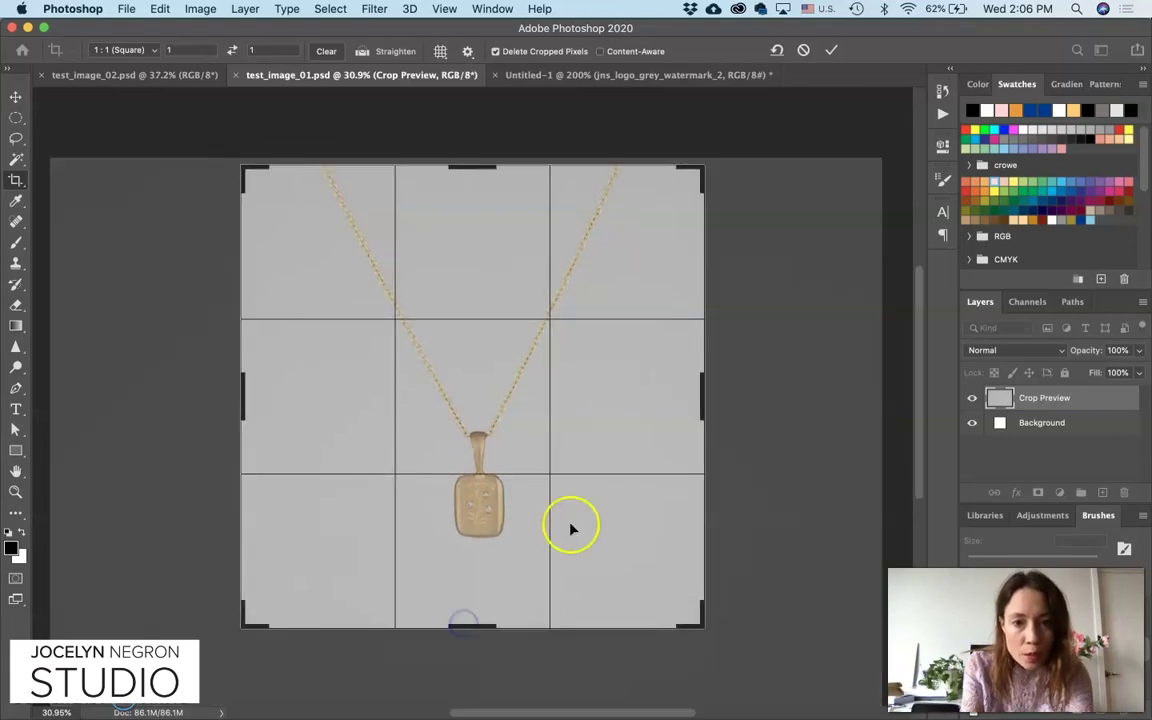
pyautogui.moveTo(244, 400); pyautogui.dragTo(247, 400)
pyautogui.press('Return')
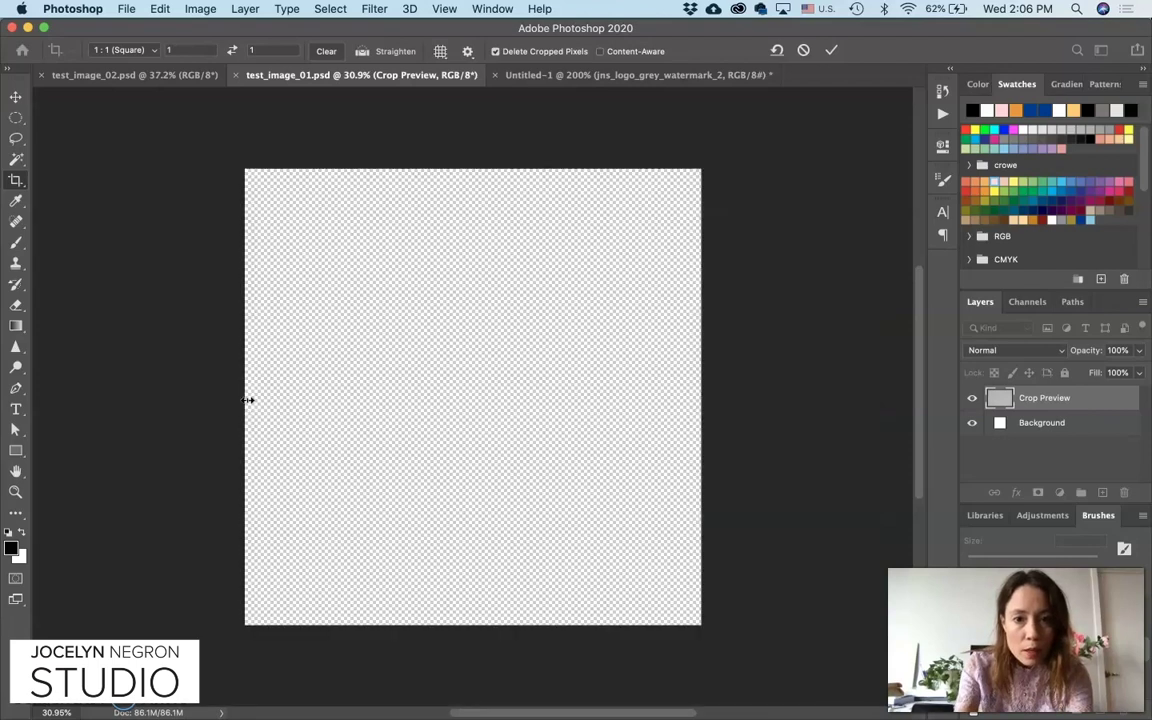
pyautogui.click(385, 381)
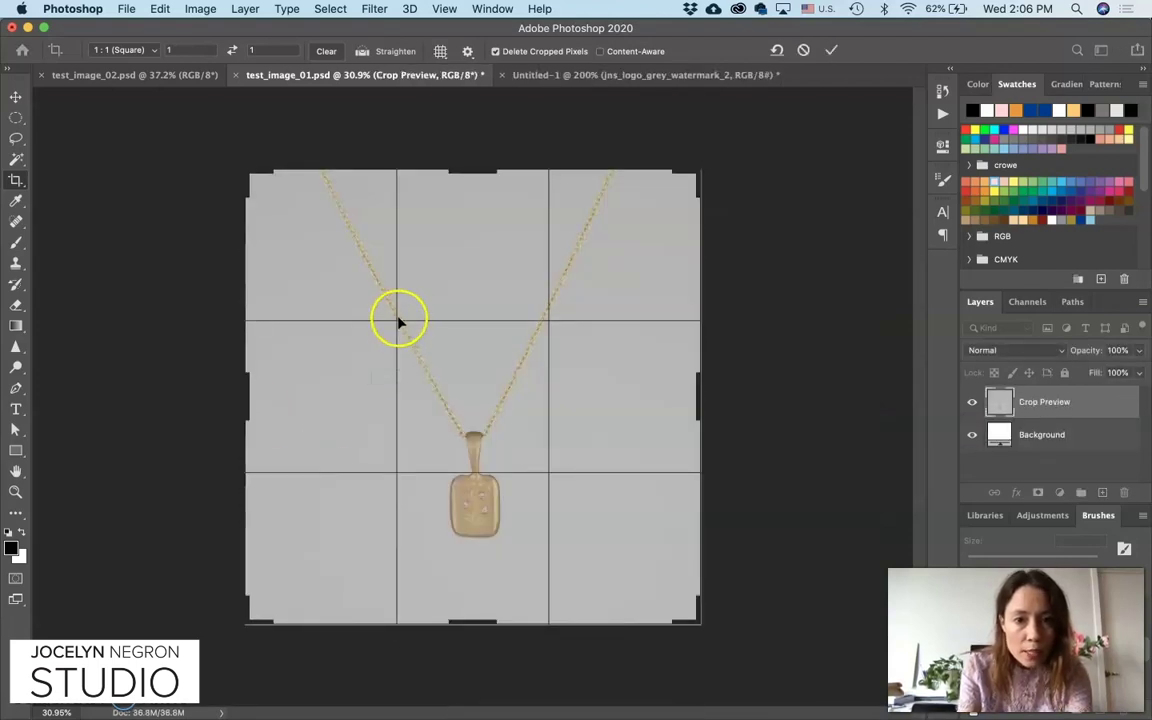
pyautogui.click(605, 401)
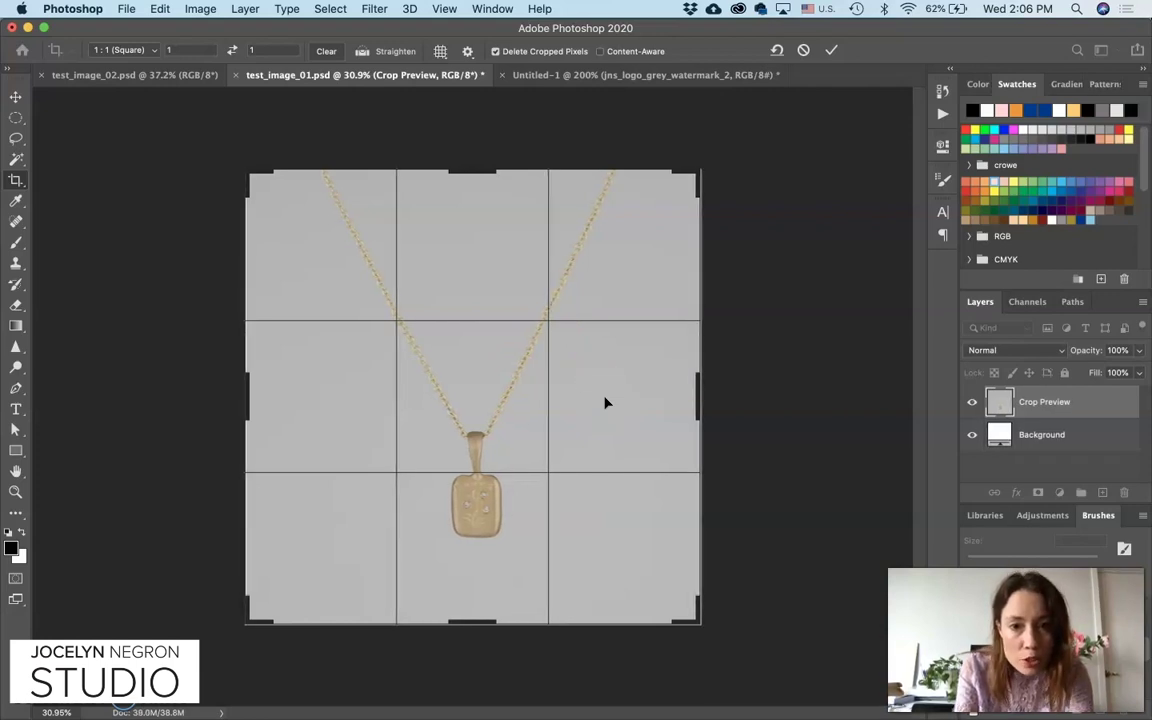
pyautogui.press('Return')
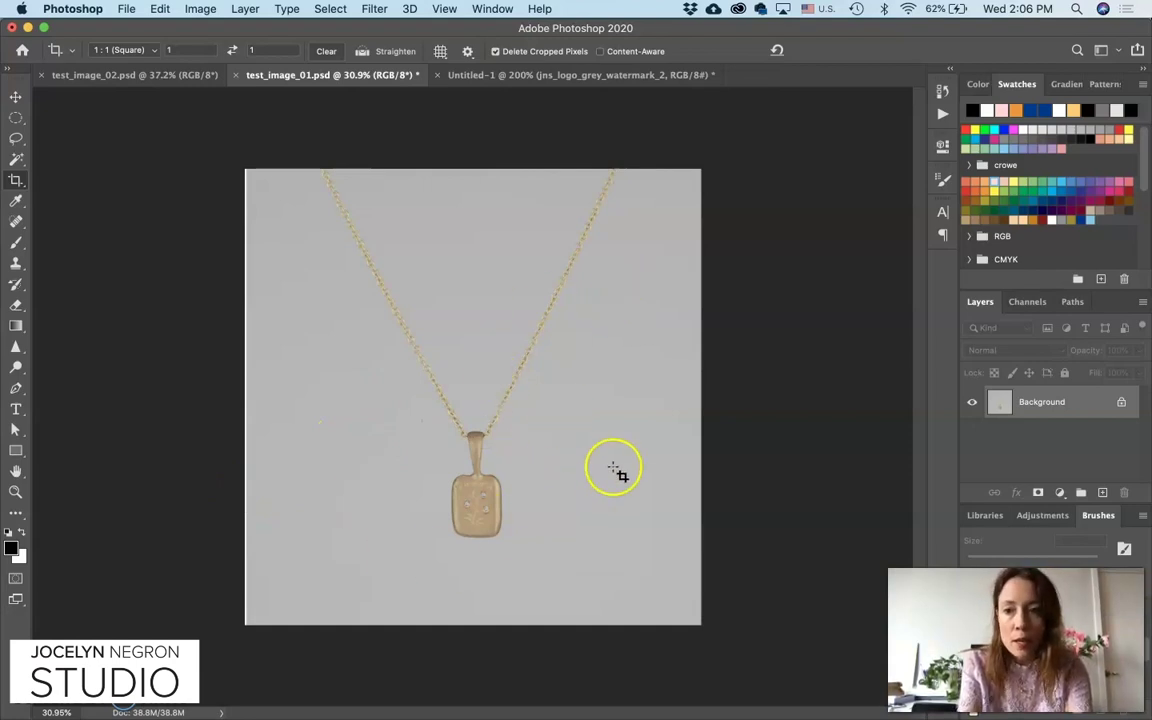
# - Convert the locked background into Layer 0, and select the grey areas around and inside the chain with the Magic Wand
pyautogui.doubleClick(1035, 404)
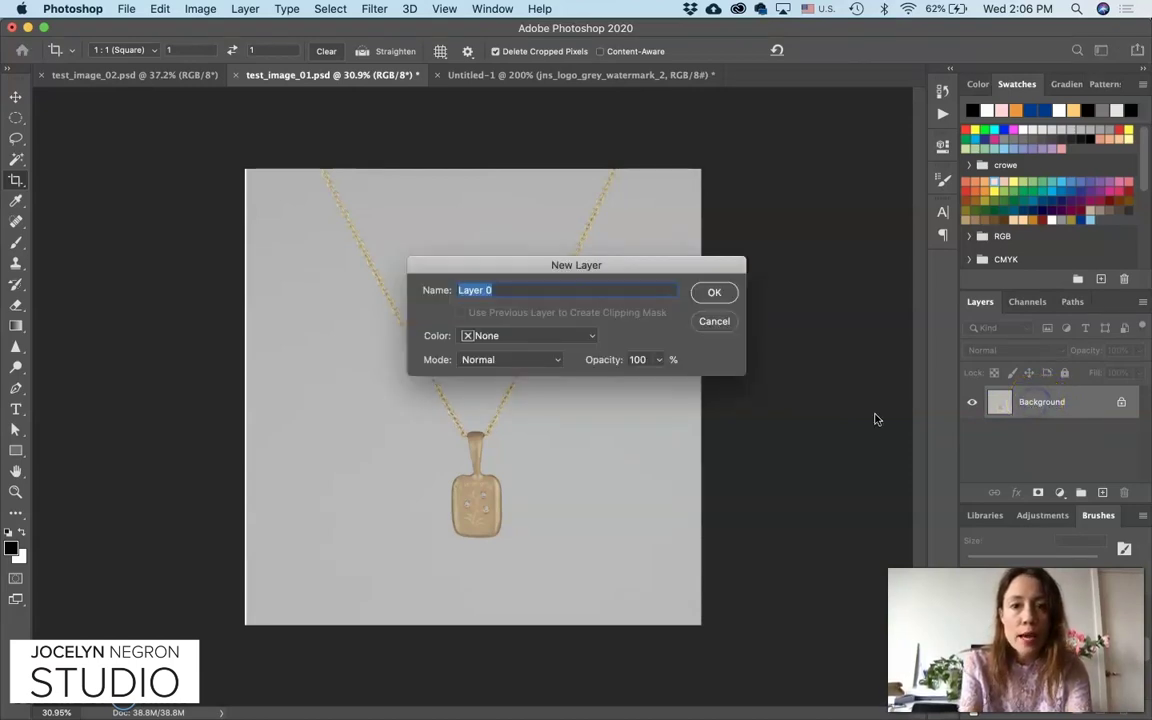
pyautogui.click(711, 293)
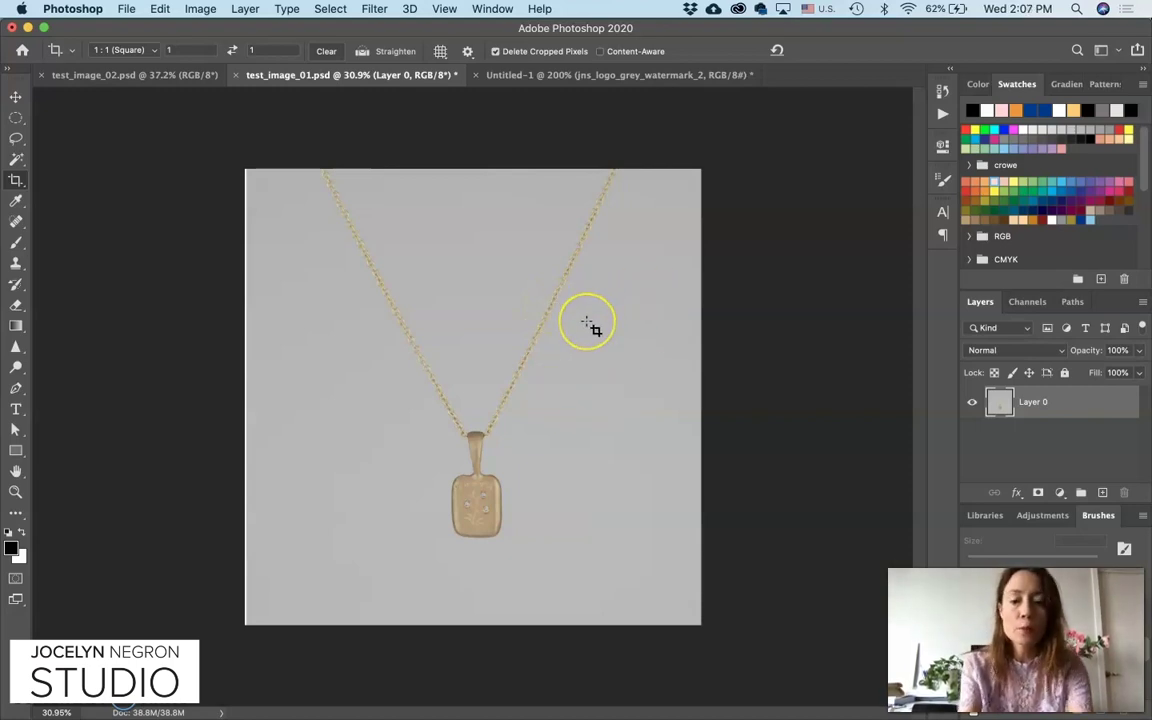
pyautogui.press('w')
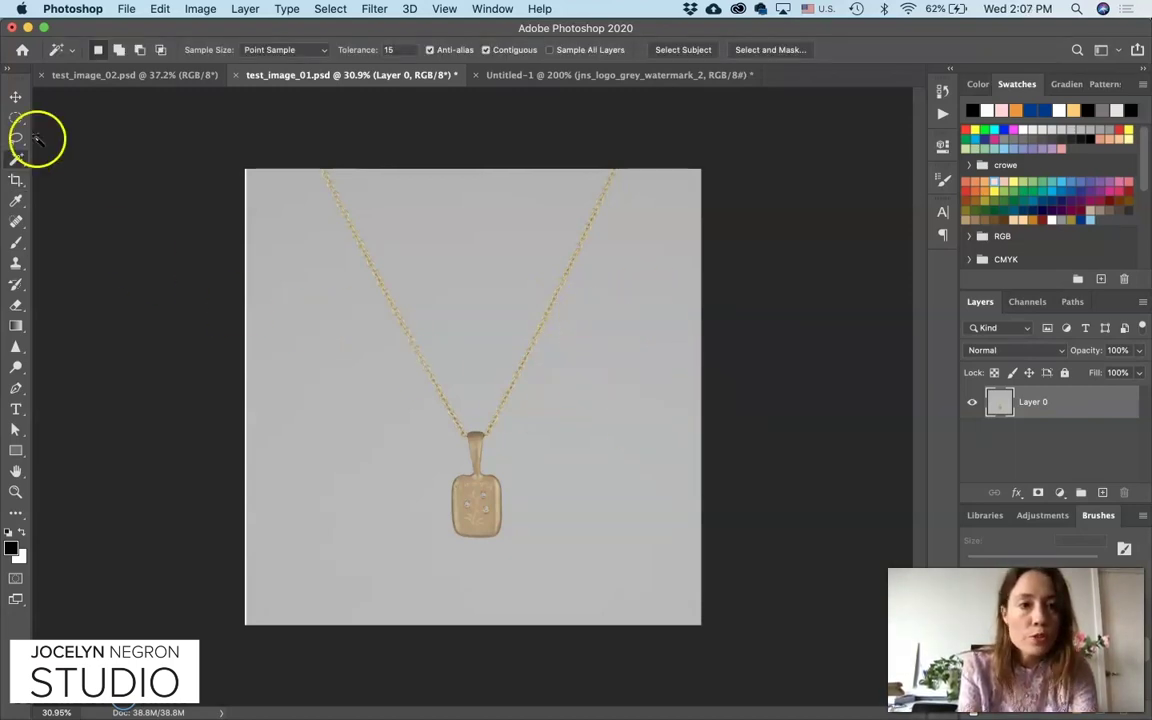
pyautogui.click(334, 383)
pyautogui.click(465, 288)
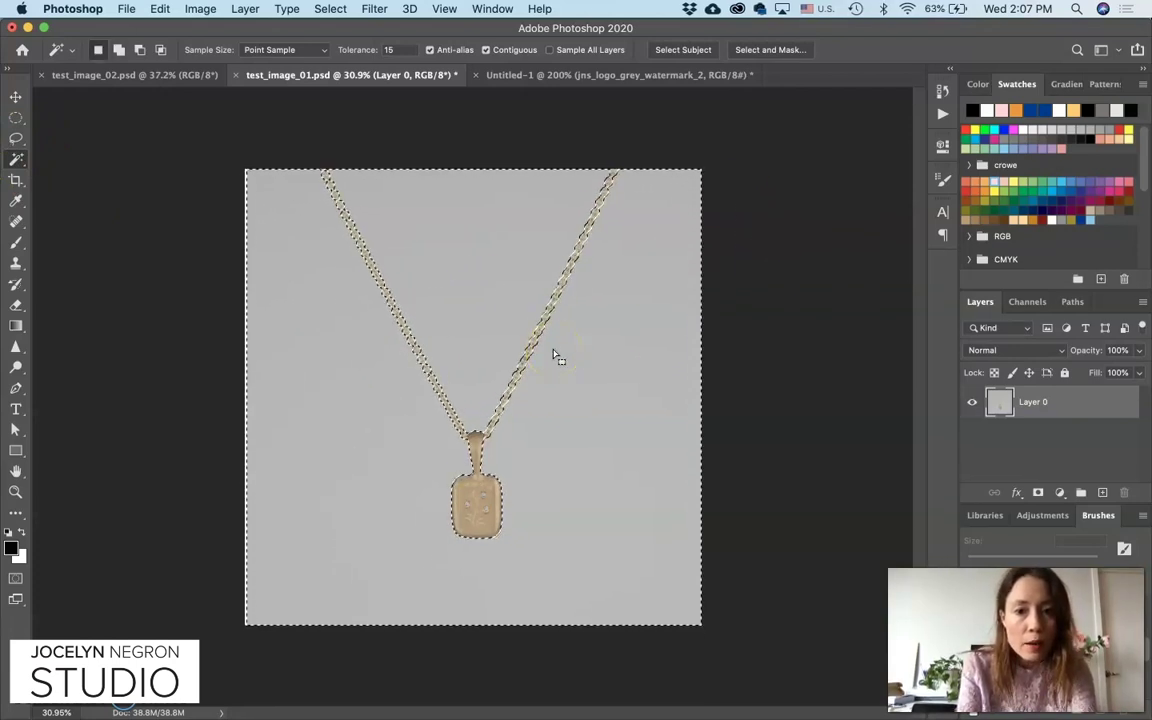
pyautogui.scroll(2, 554, 353)
pyautogui.scroll(4, 554, 353)
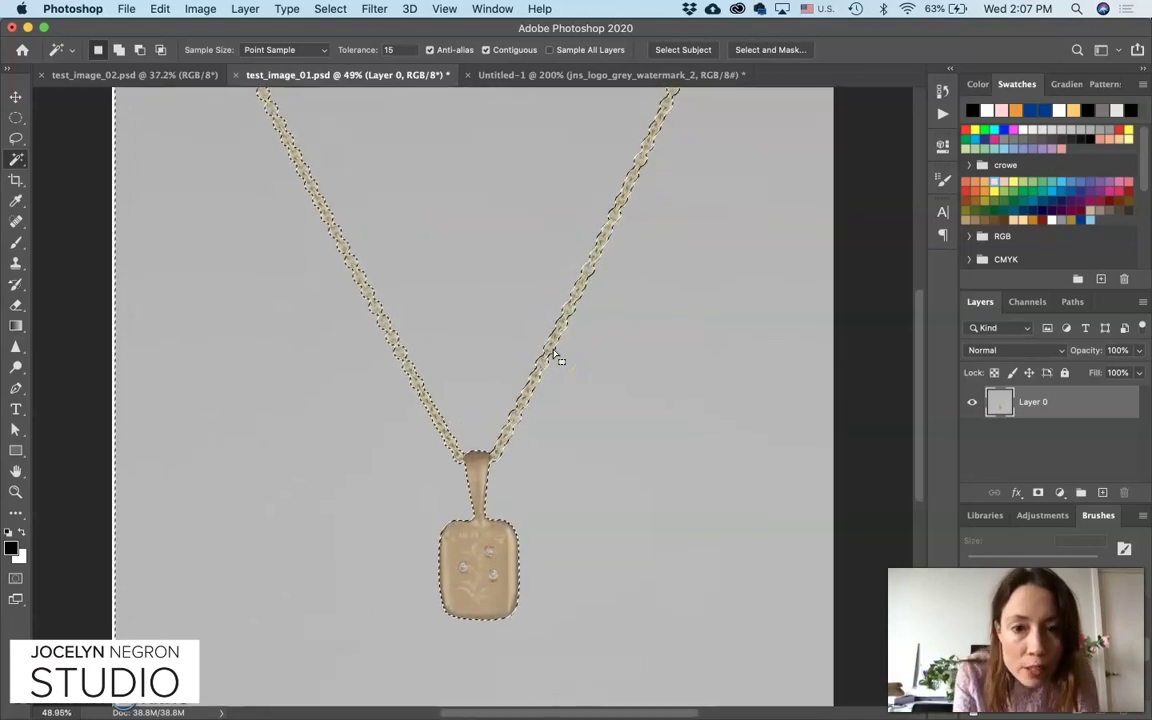
pyautogui.scroll(-3, 554, 353)
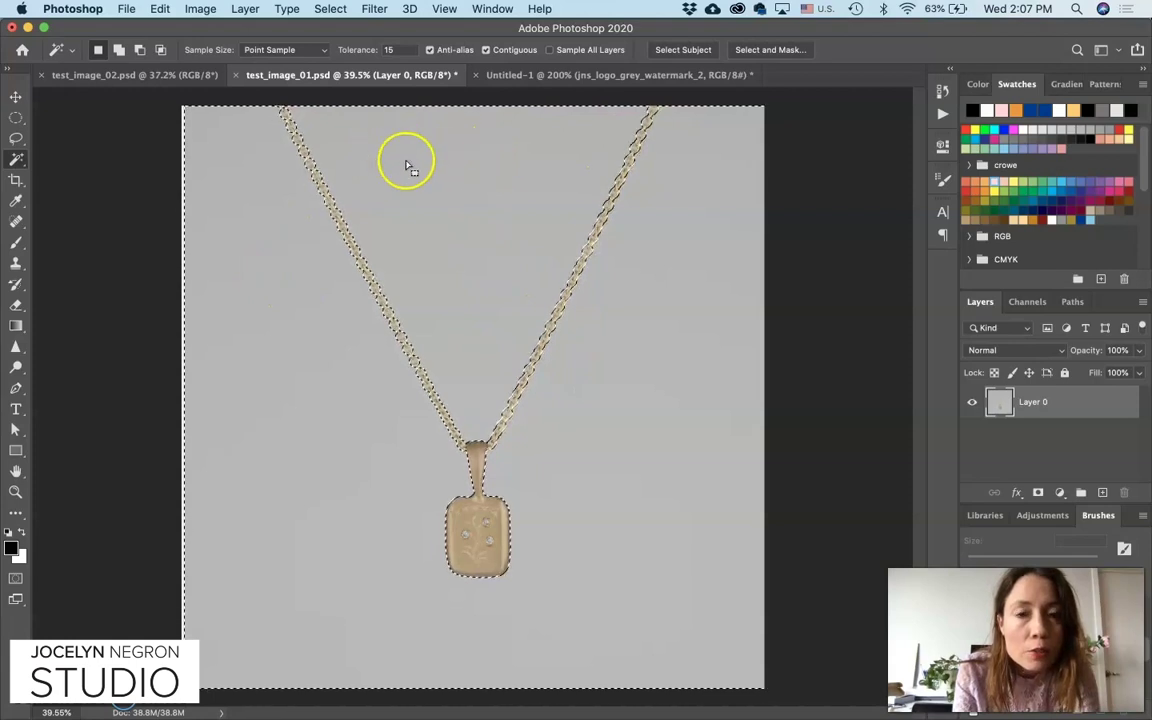
pyautogui.click(400, 192)
# - Smooth the background selection with a sample radius of 3 pixels
pyautogui.click(330, 8)
pyautogui.click(337, 7)
pyautogui.click(243, 262)
pyautogui.click(330, 8)
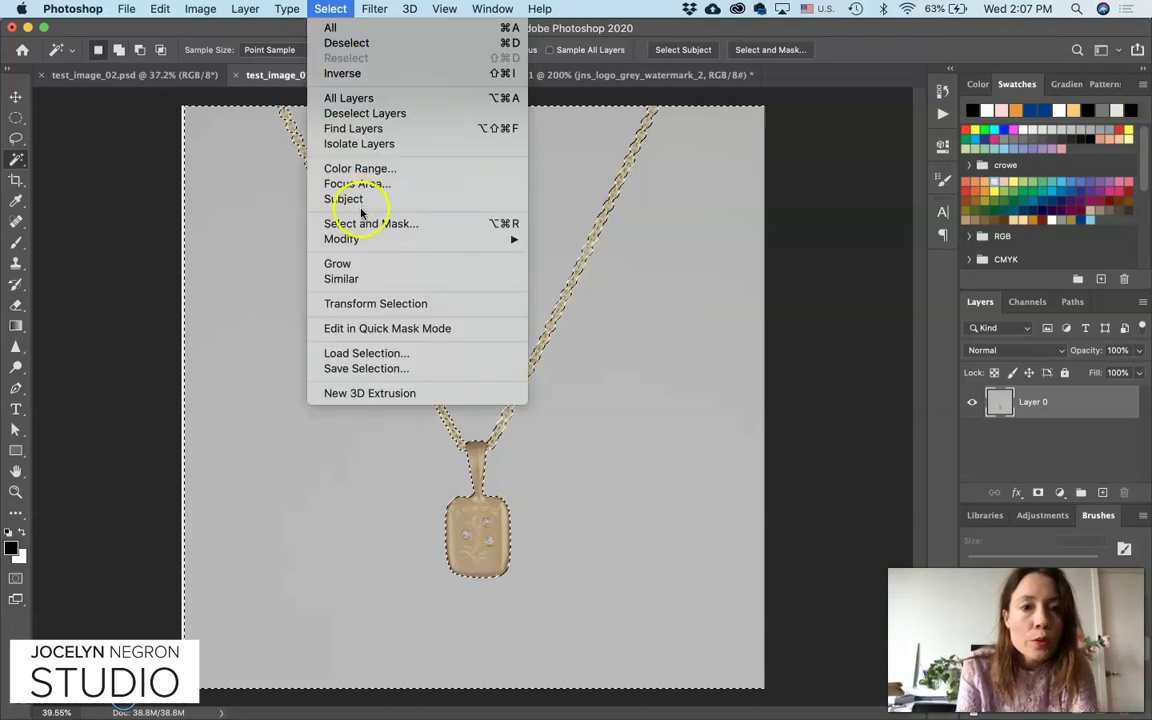
pyautogui.moveTo(365, 240)
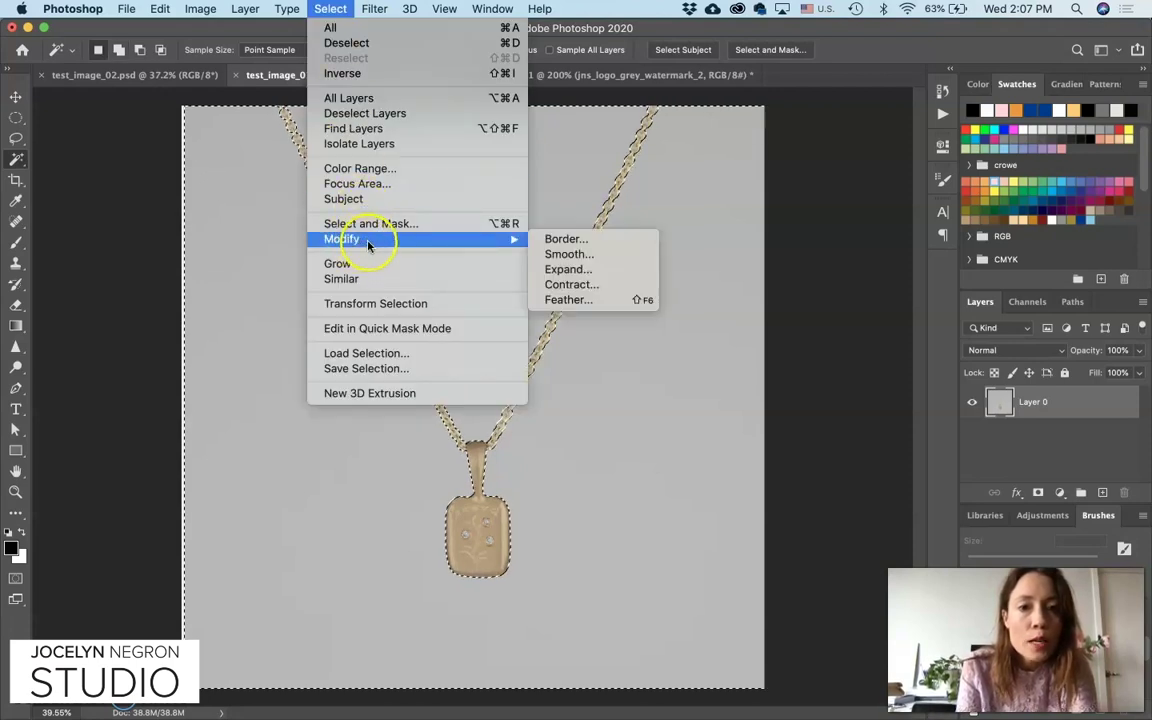
pyautogui.click(566, 254)
pyautogui.doubleClick(552, 314)
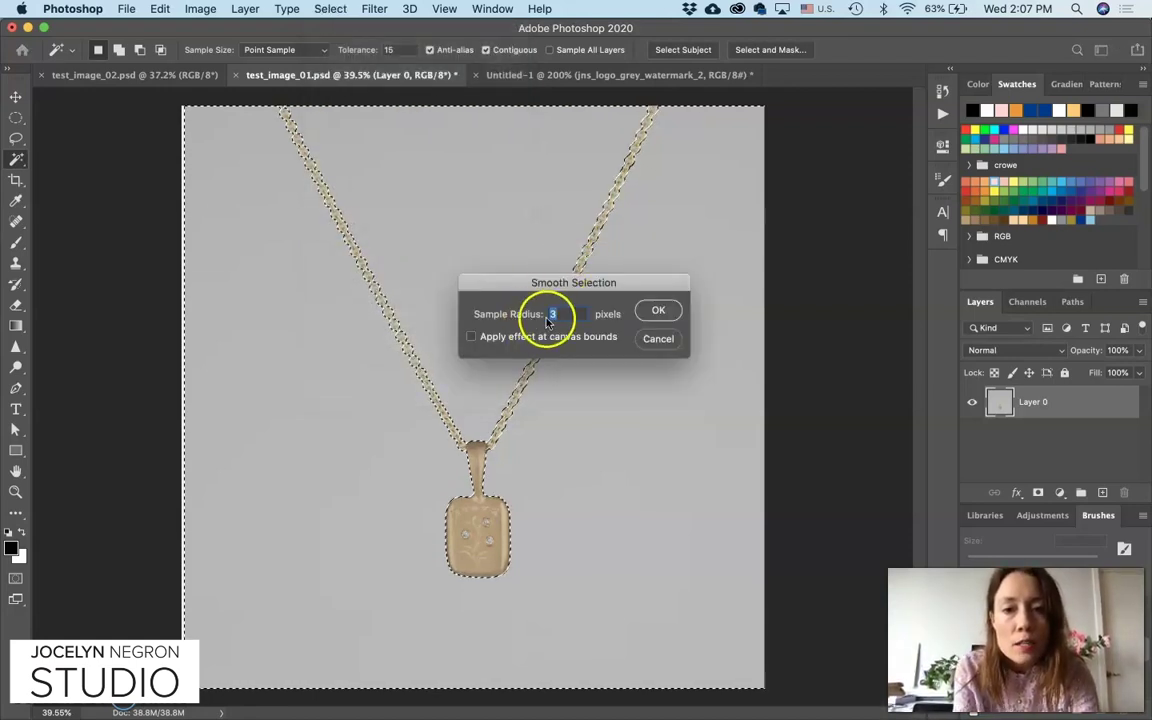
pyautogui.click(659, 311)
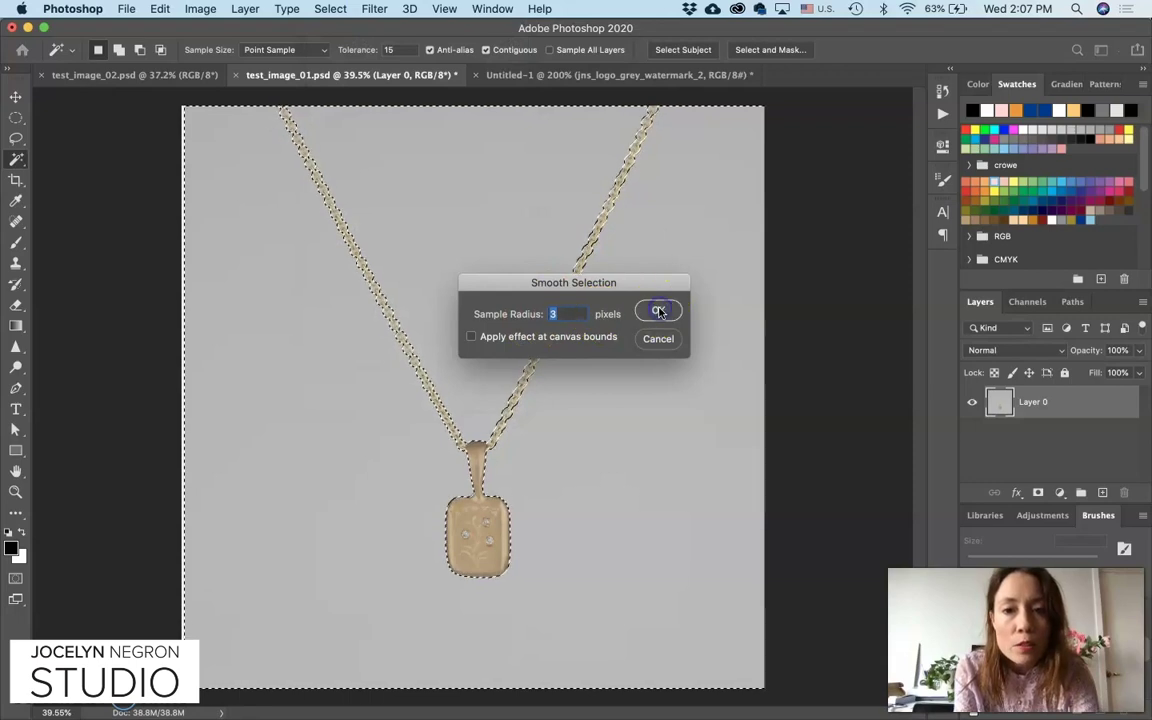
# - Delete the selected grey background from Layer 0 and clear the selection
pyautogui.press('super+x')
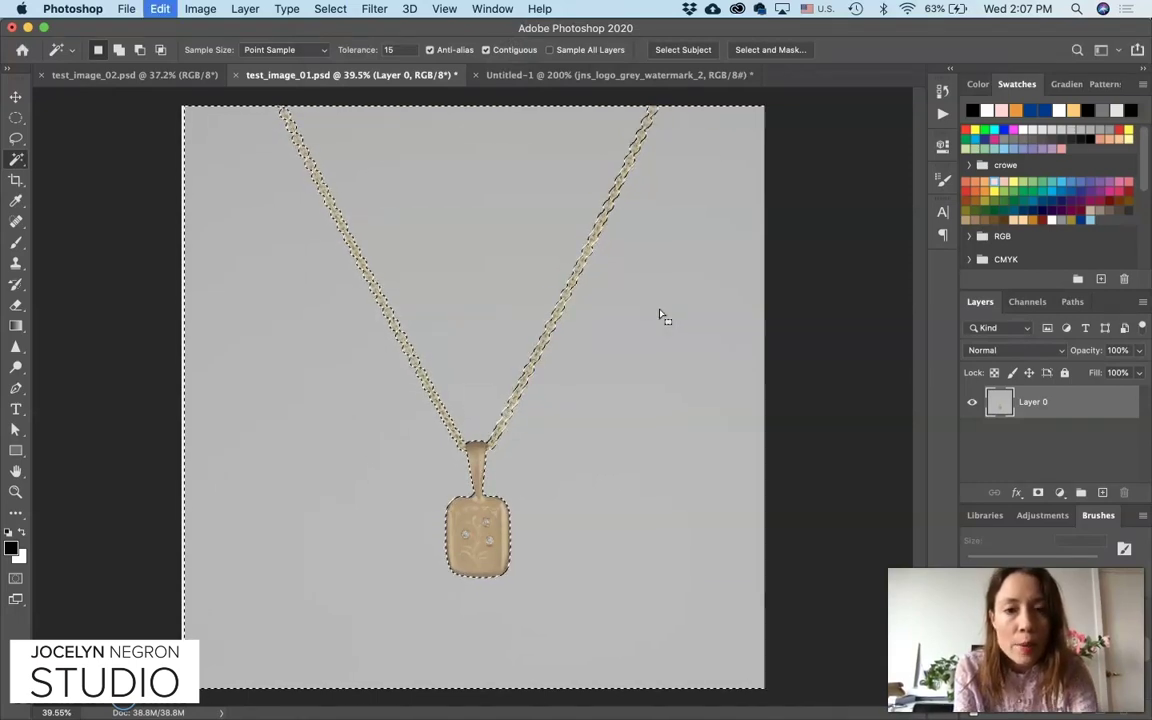
pyautogui.press('Delete')
pyautogui.press('super+d')
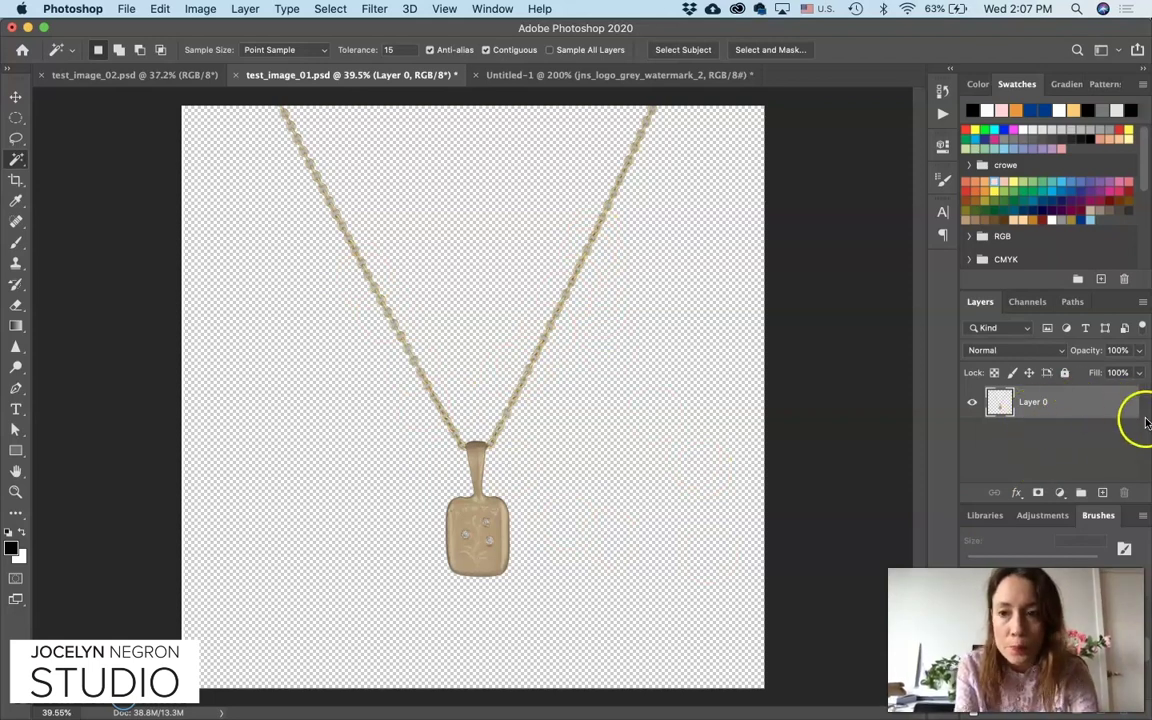
# - Add a new layer beneath the necklace layer and fill it with white at 100% opacity in Normal mode
pyautogui.moveTo(1075, 404); pyautogui.dragTo(1028, 451)
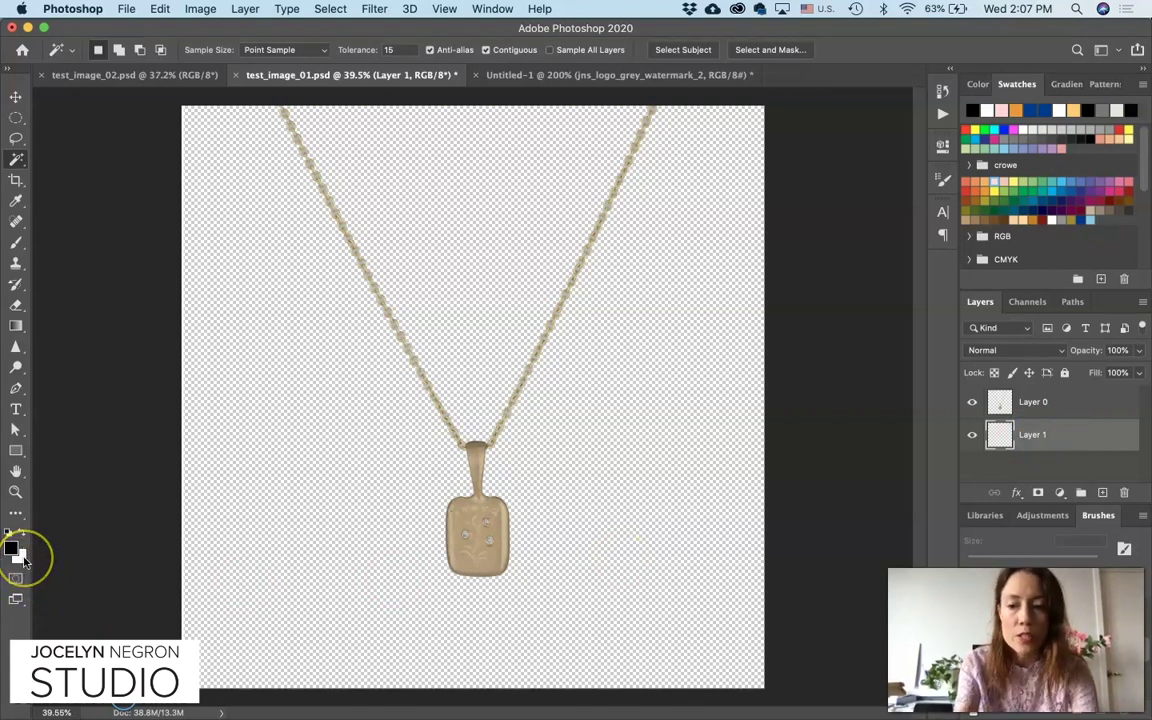
pyautogui.press('super+BackSpace')
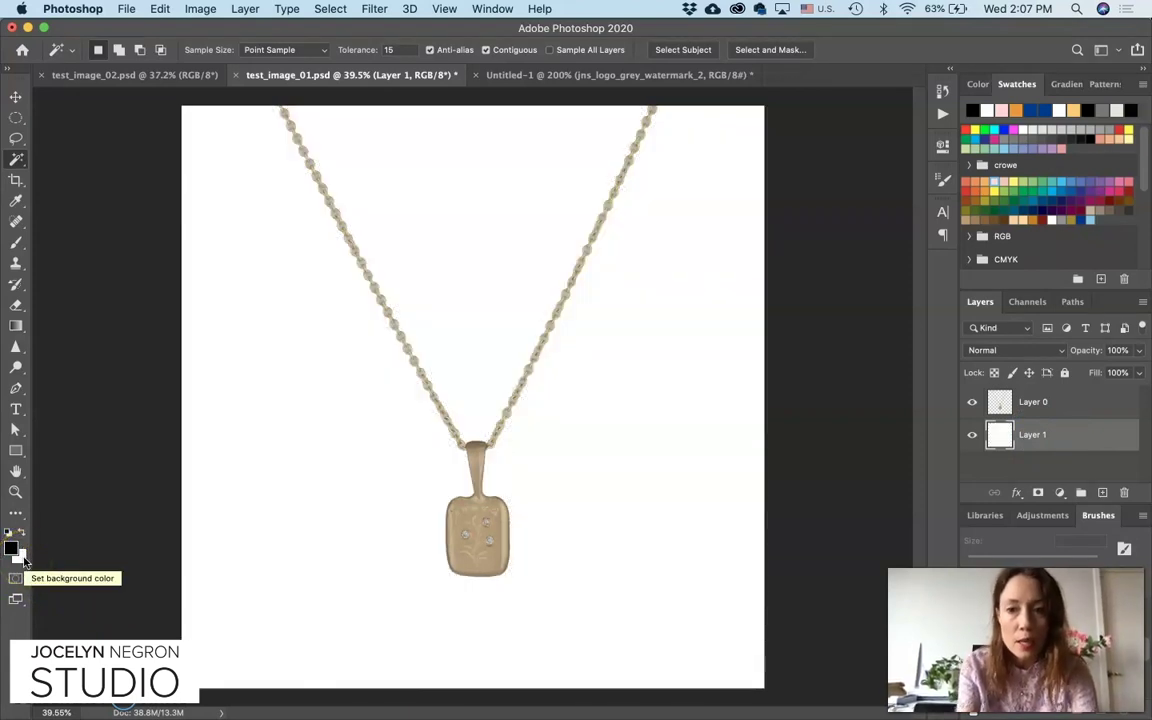
pyautogui.click(192, 676)
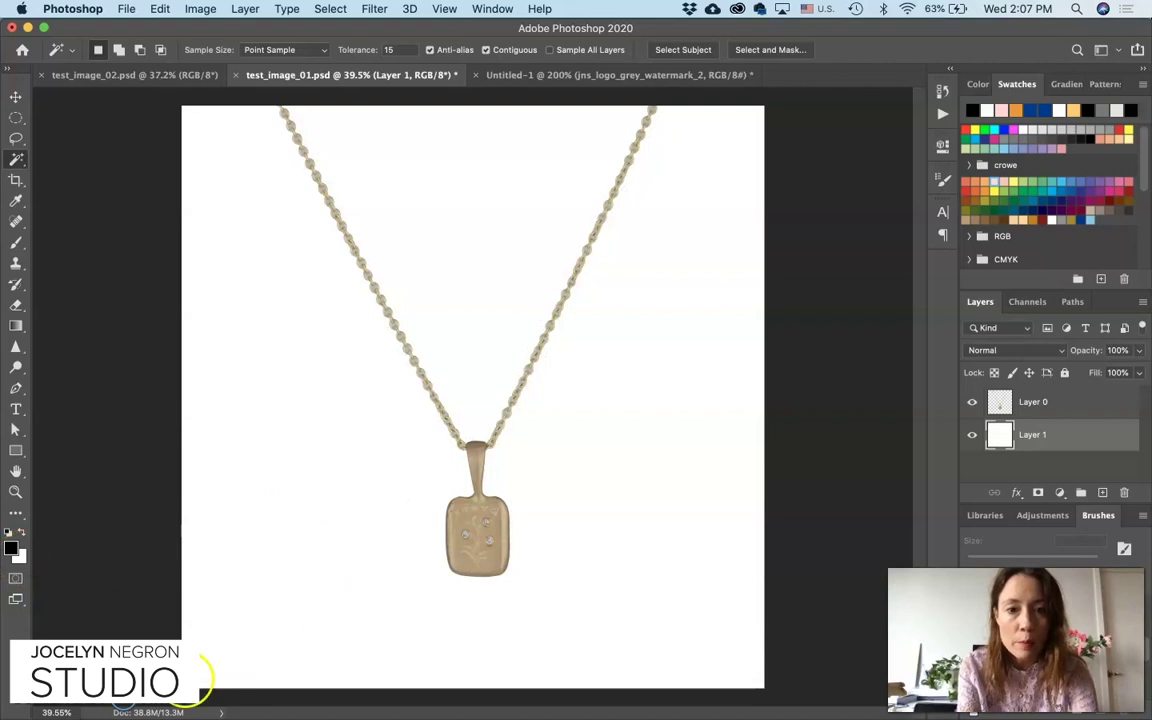
pyautogui.click(206, 8)
pyautogui.moveTo(160, 8)
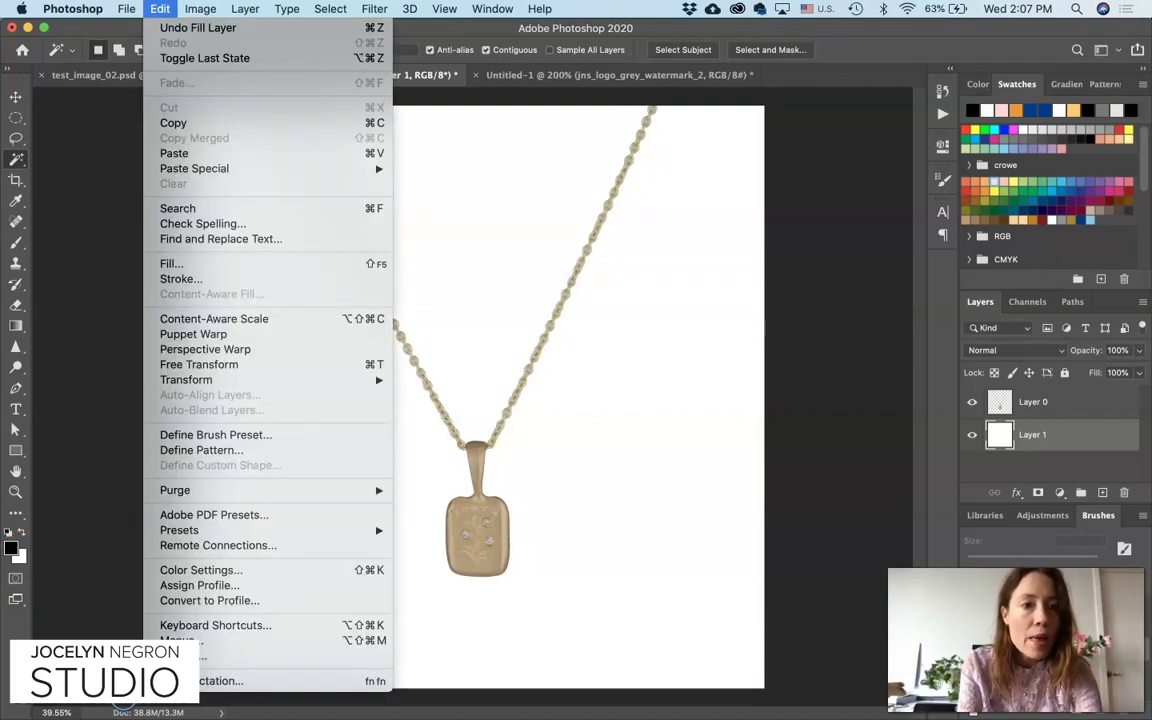
pyautogui.click(190, 263)
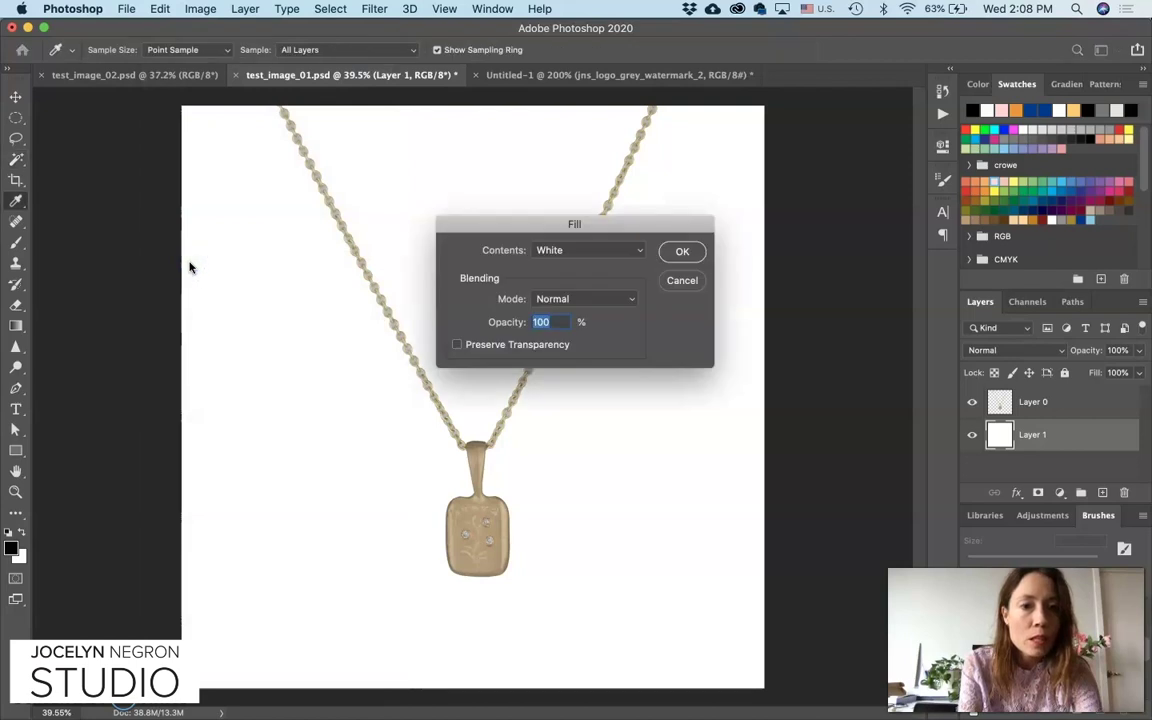
pyautogui.click(684, 250)
pyautogui.press('w')
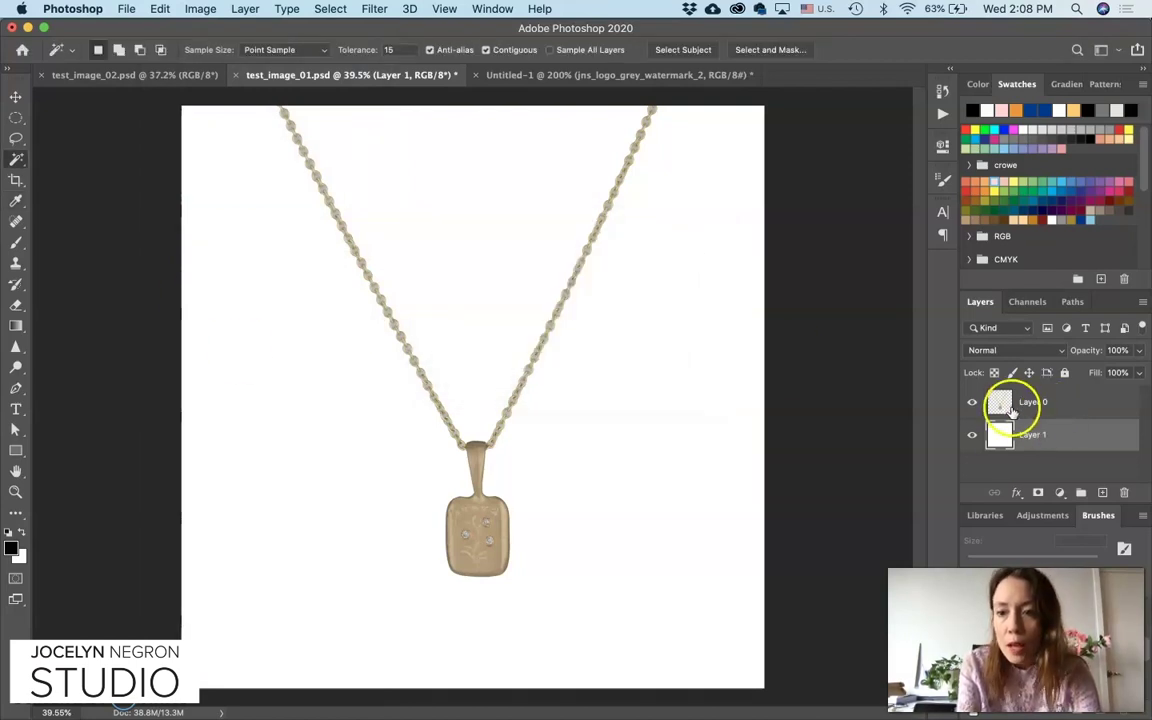
# - Make the necklace layer, Layer 0, the active layer and work close up on the chain above the pendant
pyautogui.click(1034, 404)
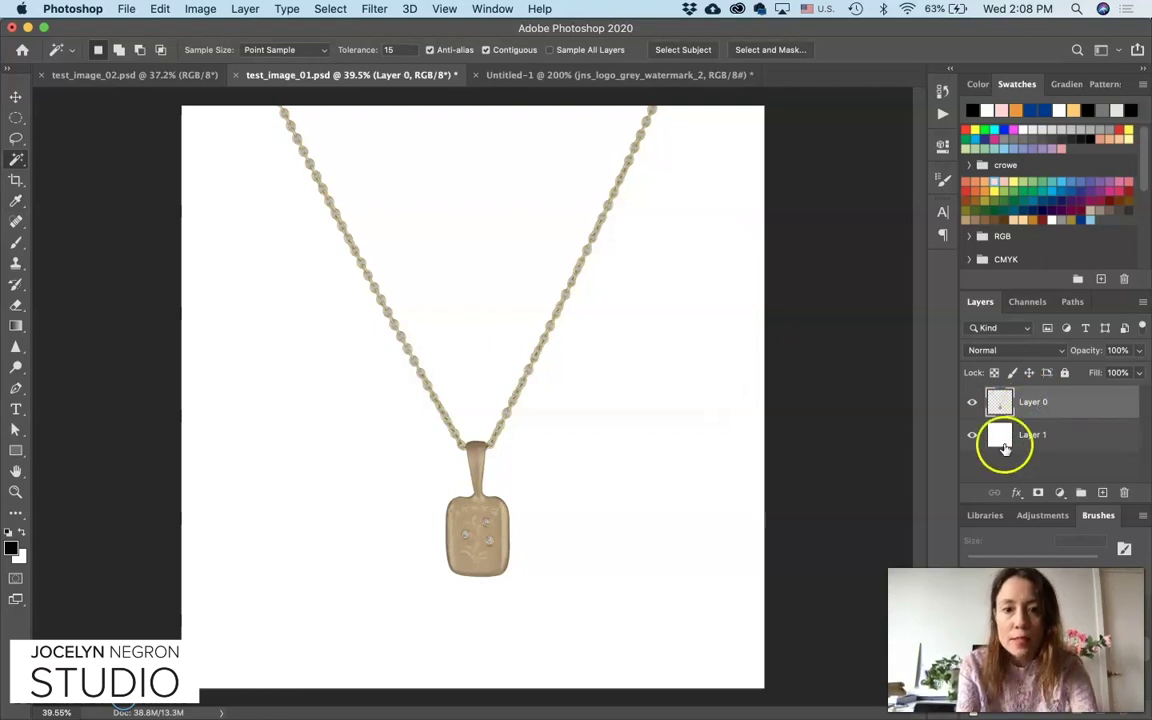
pyautogui.scroll(10, 411, 424)
pyautogui.scroll(5, 411, 427)
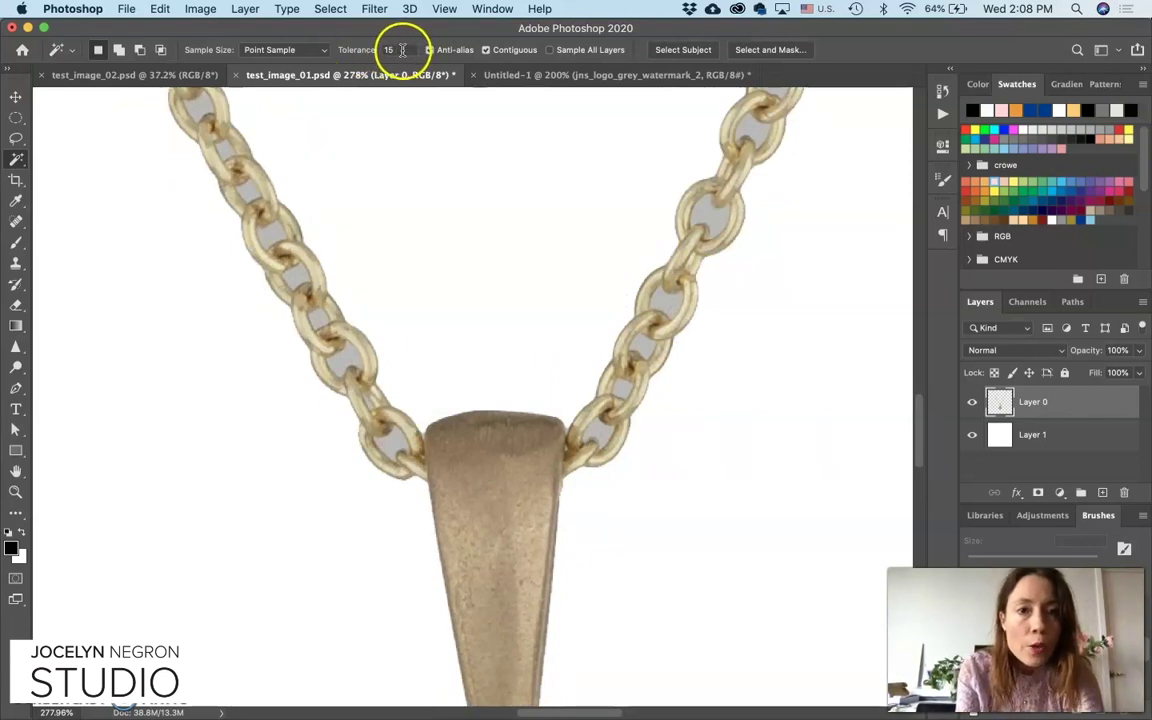
pyautogui.scroll(4, 365, 291)
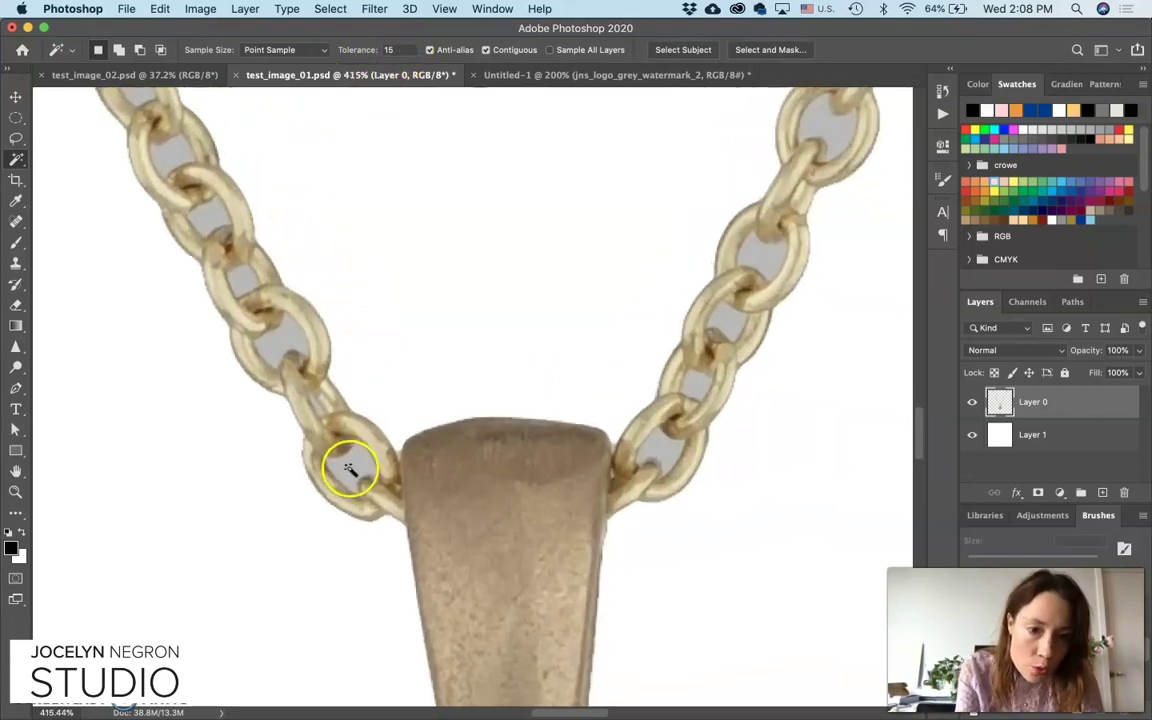
pyautogui.keyDown('shift'); pyautogui.click(283, 340); pyautogui.keyUp('shift')
pyautogui.keyDown('shift'); pyautogui.click(246, 279); pyautogui.keyUp('shift')
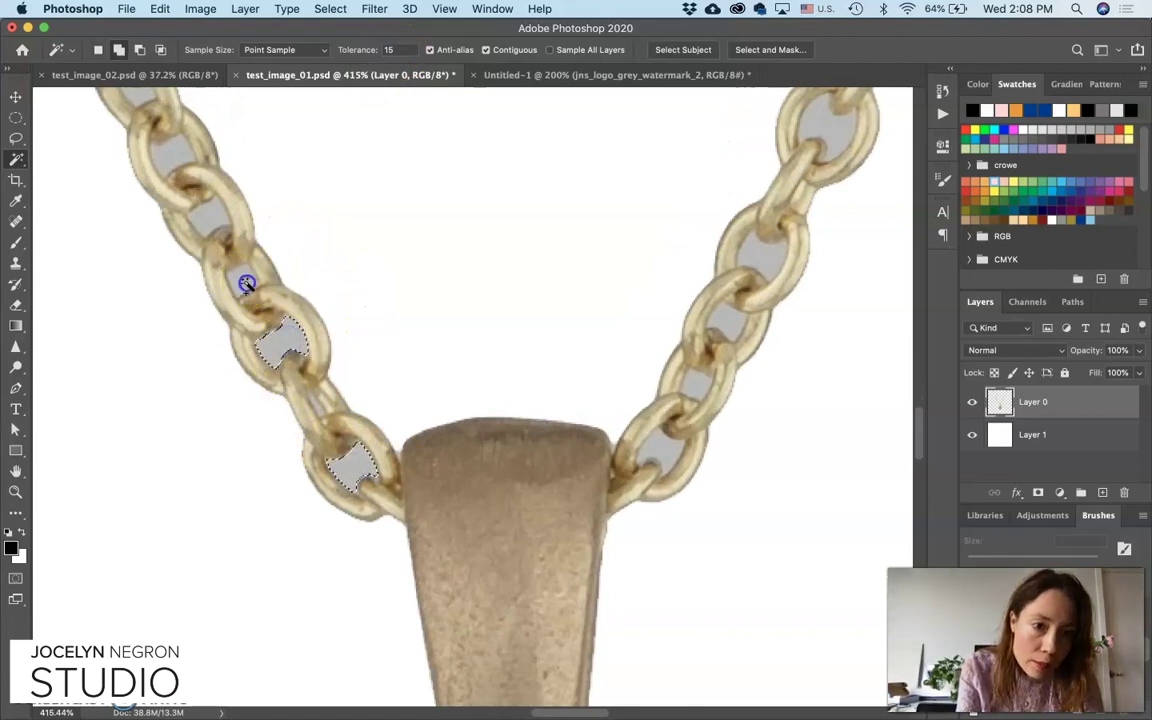
pyautogui.keyDown('shift'); pyautogui.click(204, 216); pyautogui.keyUp('shift')
pyautogui.keyDown('shift'); pyautogui.click(174, 154); pyautogui.keyUp('shift')
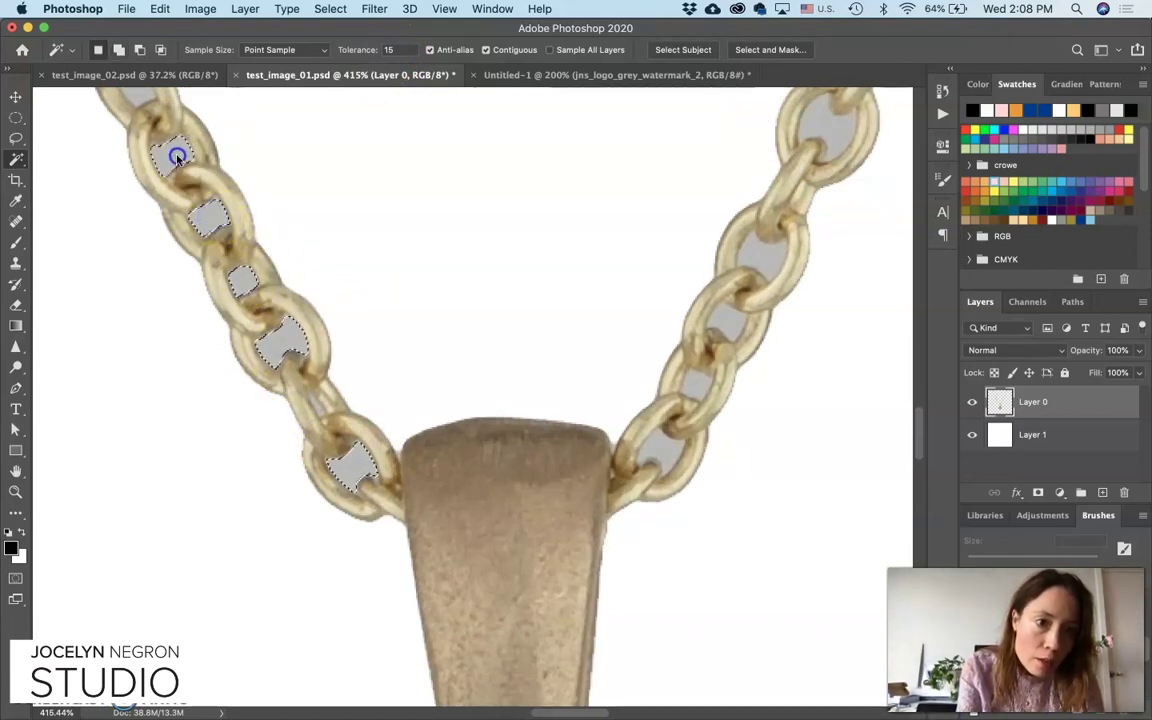
# - Try a Magic Wand tolerance of 5 on the grey gap in the link beside the pendant bail, then clear the selection
pyautogui.scroll(3, 328, 205)
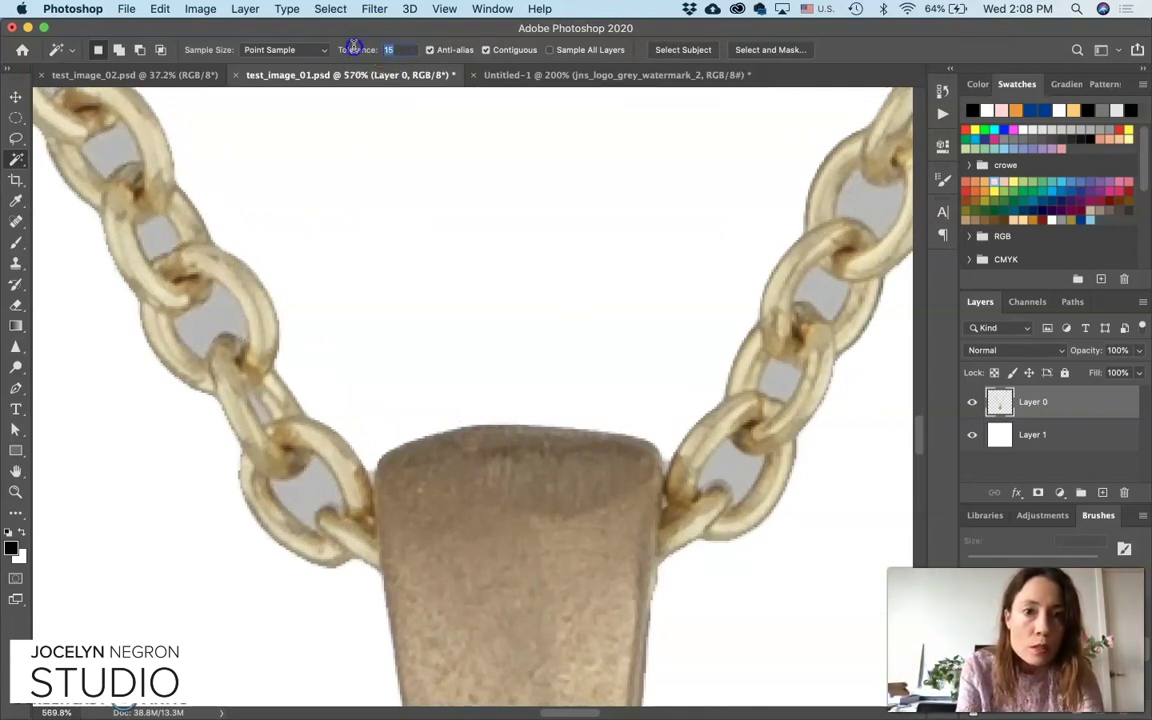
pyautogui.press('Return')
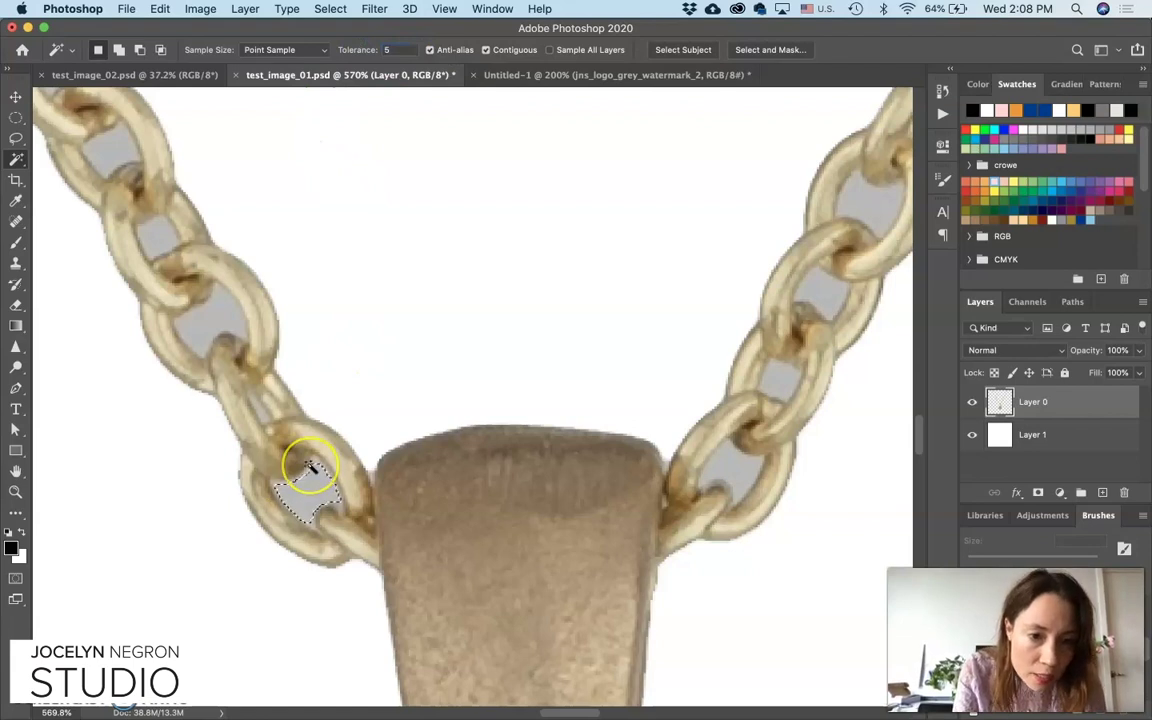
pyautogui.scroll(5, 305, 475)
pyautogui.scroll(-3, 306, 462)
pyautogui.hscroll(-2, 306, 462)
pyautogui.click(305, 425)
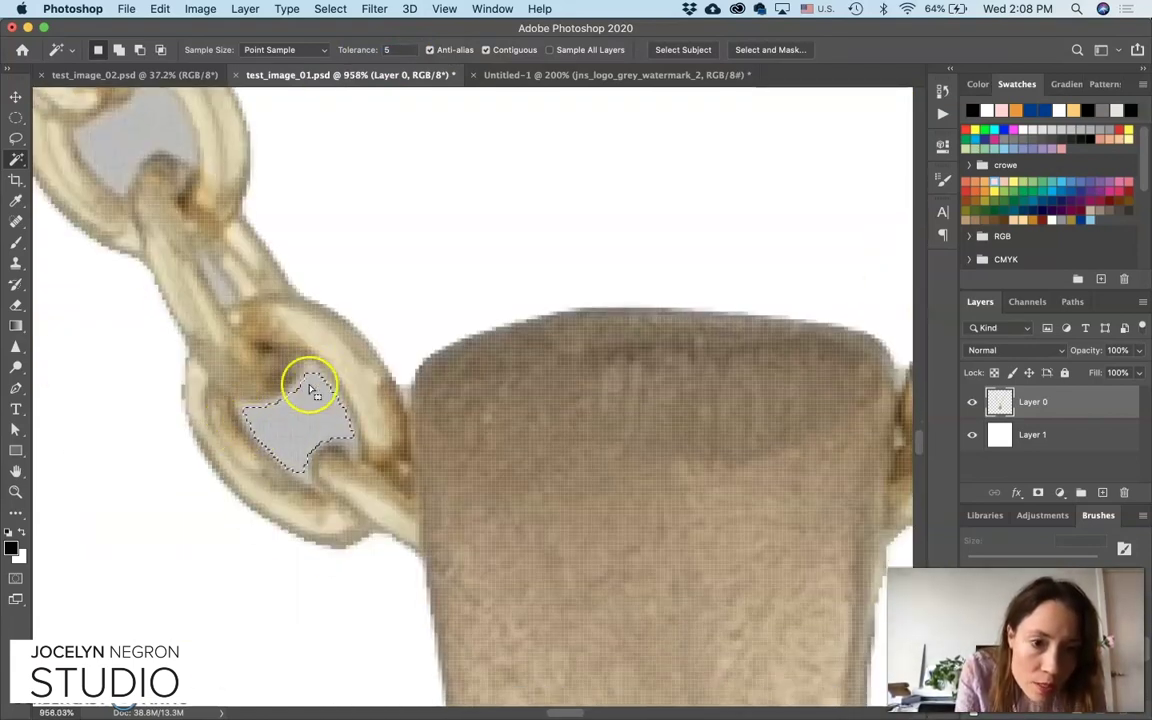
pyautogui.press('super+d')
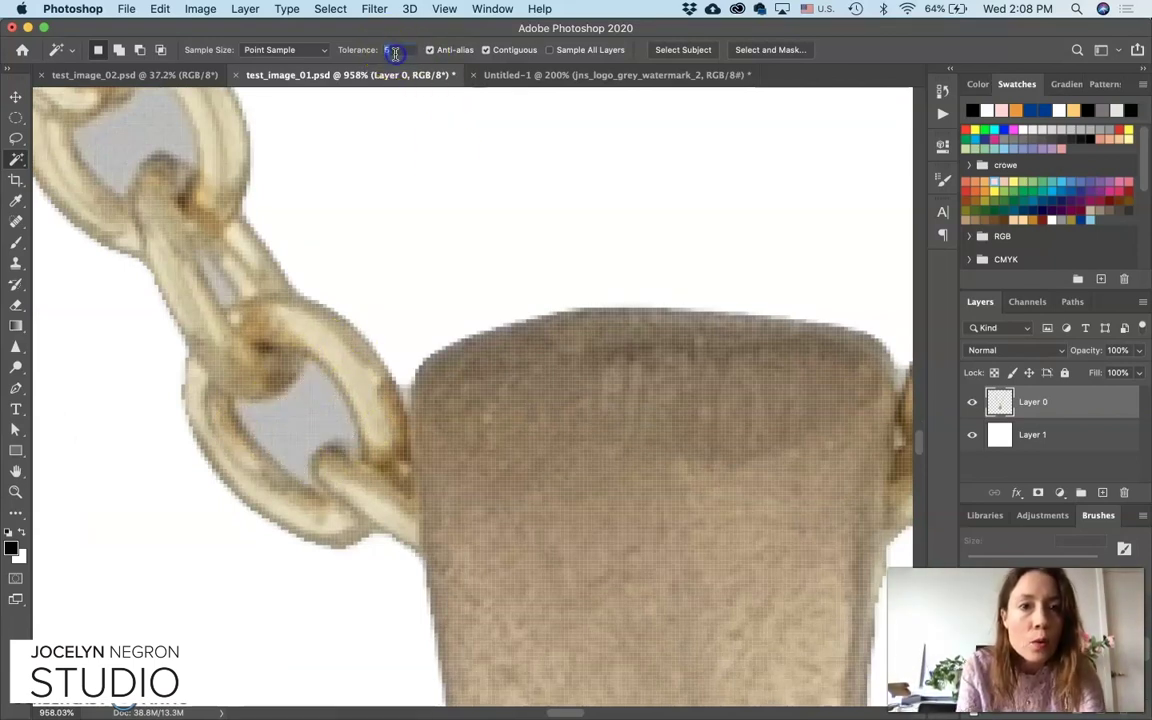
# - Set the Magic Wand tolerance to 15 and select the grey gaps in the lowest links of the left chain strand
pyautogui.click(263, 418)
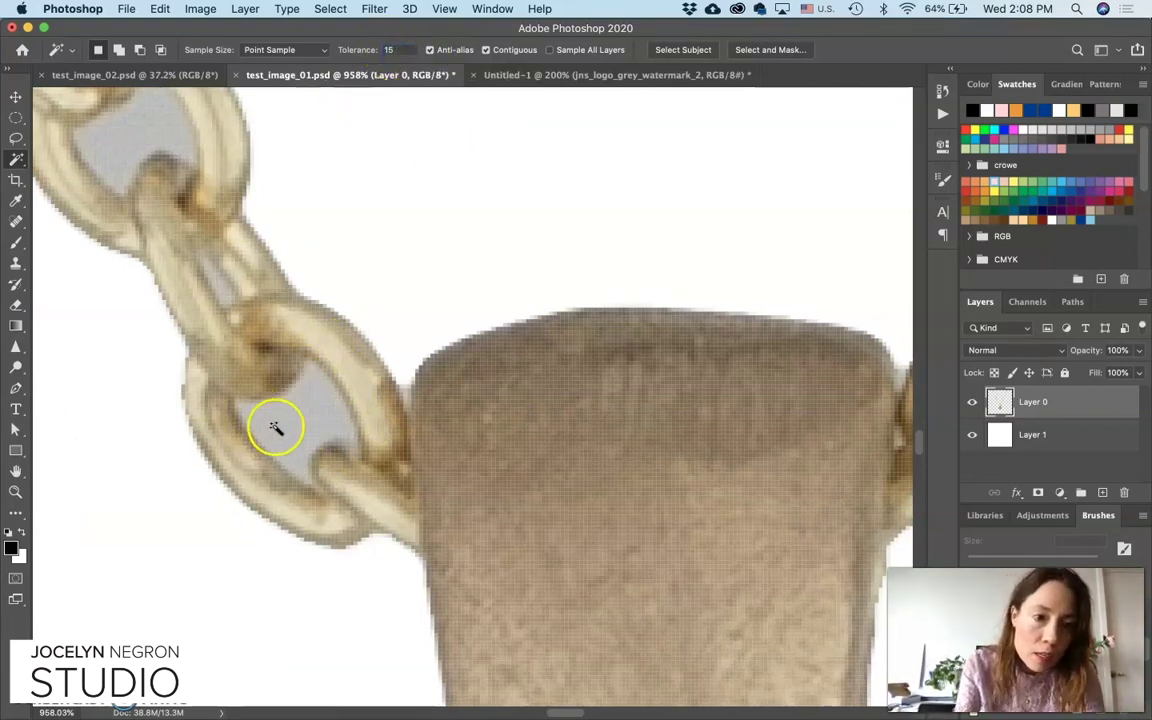
pyautogui.keyDown('shift'); pyautogui.click(216, 278); pyautogui.keyUp('shift')
pyautogui.keyDown('shift'); pyautogui.click(166, 158); pyautogui.keyUp('shift')
pyautogui.keyDown('shift'); pyautogui.click(154, 131); pyautogui.keyUp('shift')
# - Add the next six grey gaps up the lower left chain strand to the Magic Wand selection
pyautogui.press('super+minus')
pyautogui.press('super+minus')
pyautogui.press('super+minus')
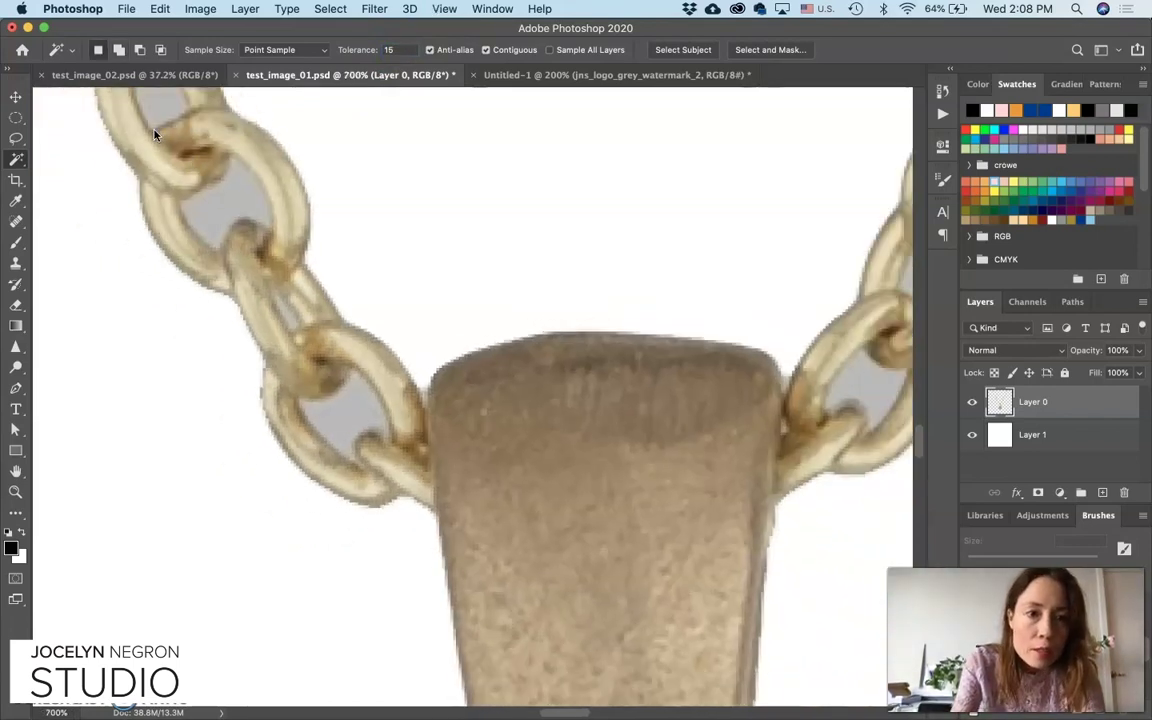
pyautogui.press('super+minus')
pyautogui.press('super+minus')
pyautogui.press('super+minus')
pyautogui.press('super+minus')
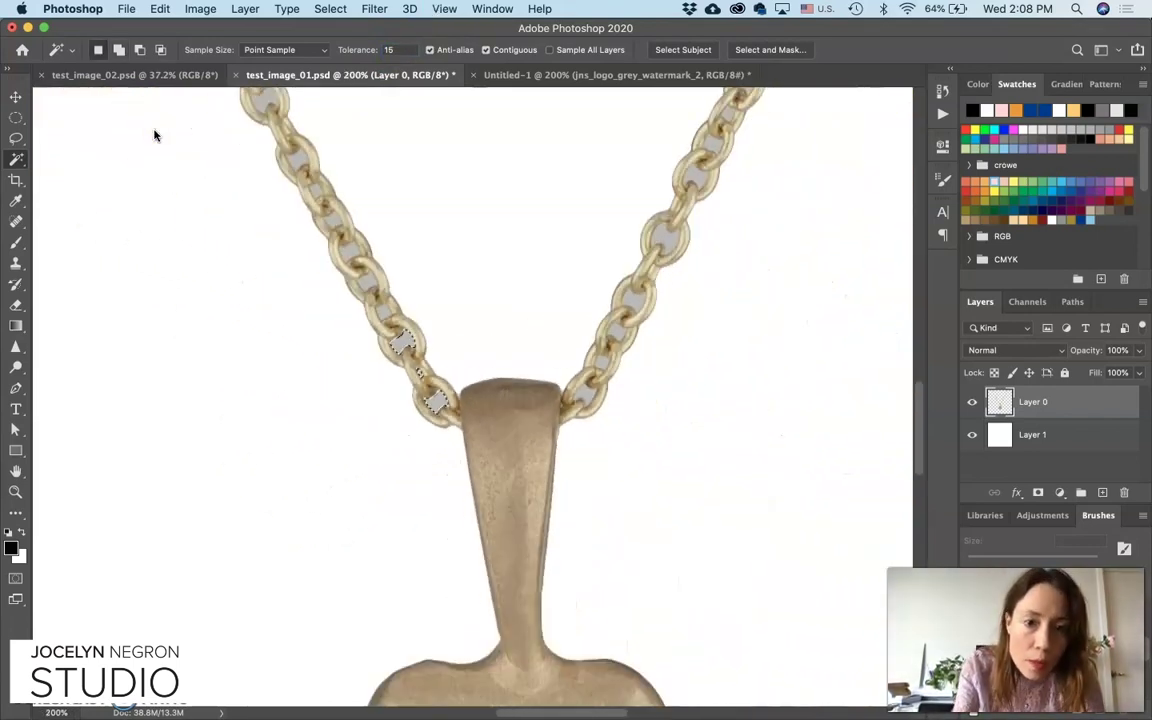
pyautogui.click(162, 158)
pyautogui.keyDown('shift'); pyautogui.click(397, 313); pyautogui.keyUp('shift')
pyautogui.keyDown('shift'); pyautogui.click(380, 280); pyautogui.keyUp('shift')
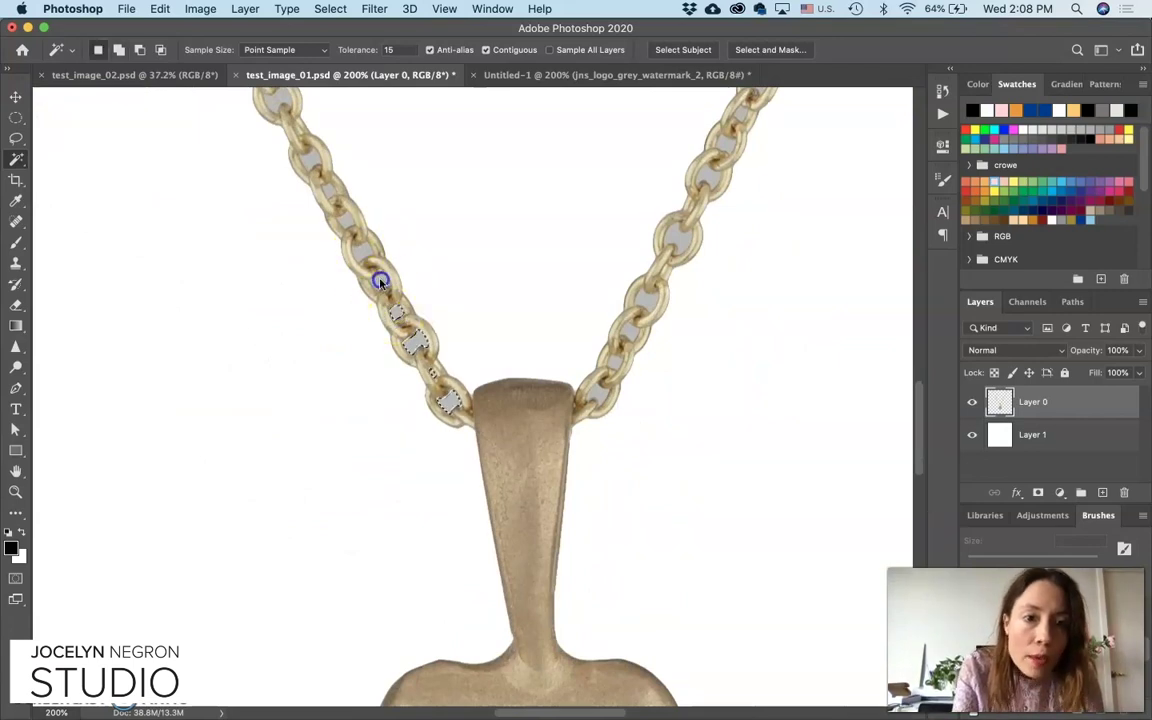
pyautogui.click(361, 250)
pyautogui.click(344, 219)
pyautogui.click(329, 192)
pyautogui.click(310, 162)
# - Extend the selection with six more grey link gaps farther up the left strand
pyautogui.scroll(5, 310, 162)
pyautogui.hscroll(-2, 310, 162)
pyautogui.click(345, 280)
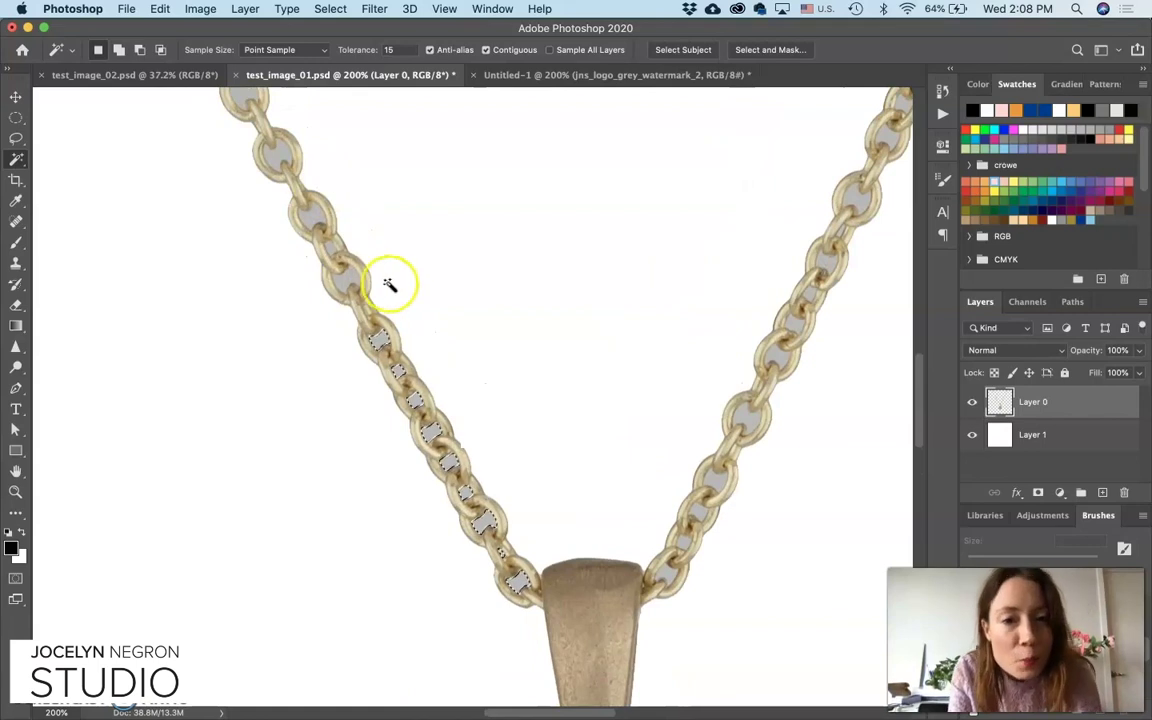
pyautogui.click(313, 217)
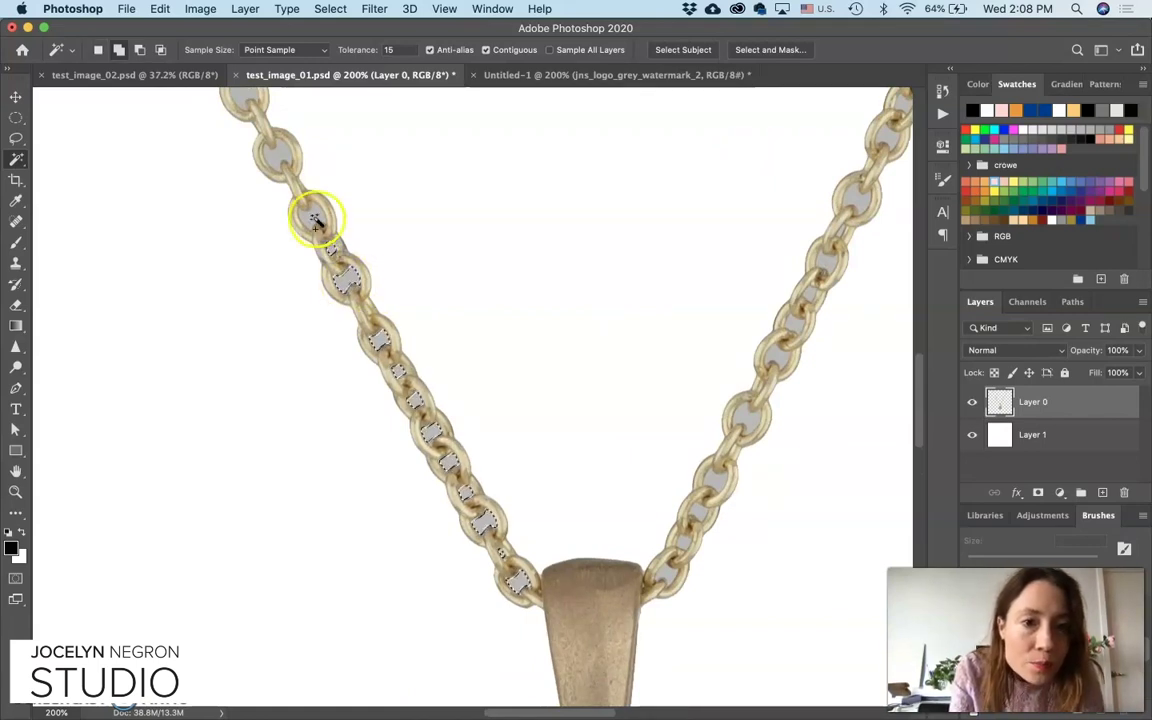
pyautogui.scroll(3, 390, 186)
pyautogui.hscroll(-2, 390, 186)
pyautogui.click(369, 327)
pyautogui.keyDown('shift'); pyautogui.click(333, 266); pyautogui.keyUp('shift')
pyautogui.keyDown('shift'); pyautogui.click(301, 201); pyautogui.keyUp('shift')
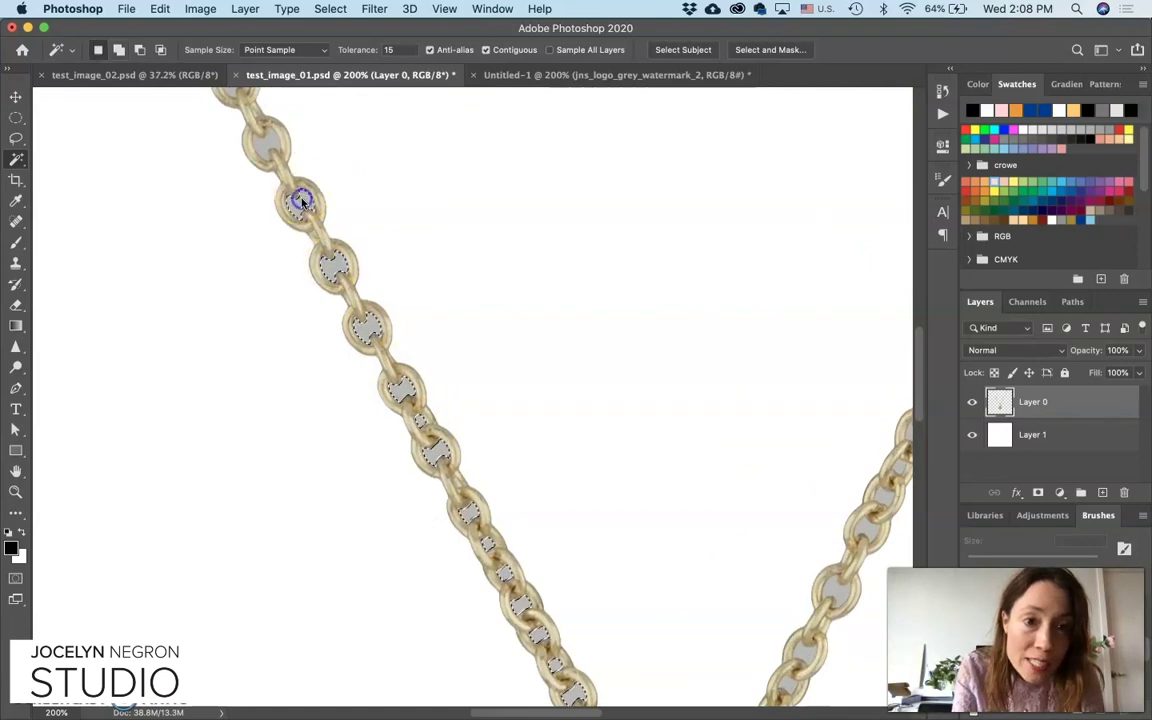
# - Add the grey gaps in the middle links of the left chain strand to the selection
pyautogui.scroll(1, 417, 175)
pyautogui.scroll(6, 417, 175)
pyautogui.keyDown('shift'); pyautogui.click(312, 407); pyautogui.keyUp('shift')
pyautogui.keyDown('shift'); pyautogui.click(270, 336); pyautogui.keyUp('shift')
pyautogui.keyDown('shift'); pyautogui.click(249, 277); pyautogui.keyUp('shift')
pyautogui.keyDown('shift'); pyautogui.click(216, 220); pyautogui.keyUp('shift')
pyautogui.scroll(2, 214, 221)
pyautogui.keyDown('shift'); pyautogui.click(221, 236); pyautogui.keyUp('shift')
pyautogui.keyDown('shift'); pyautogui.click(243, 322); pyautogui.keyUp('shift')
pyautogui.keyDown('shift'); pyautogui.click(208, 272); pyautogui.keyUp('shift')
pyautogui.keyDown('shift'); pyautogui.click(206, 265); pyautogui.keyUp('shift')
pyautogui.scroll(3, 322, 226)
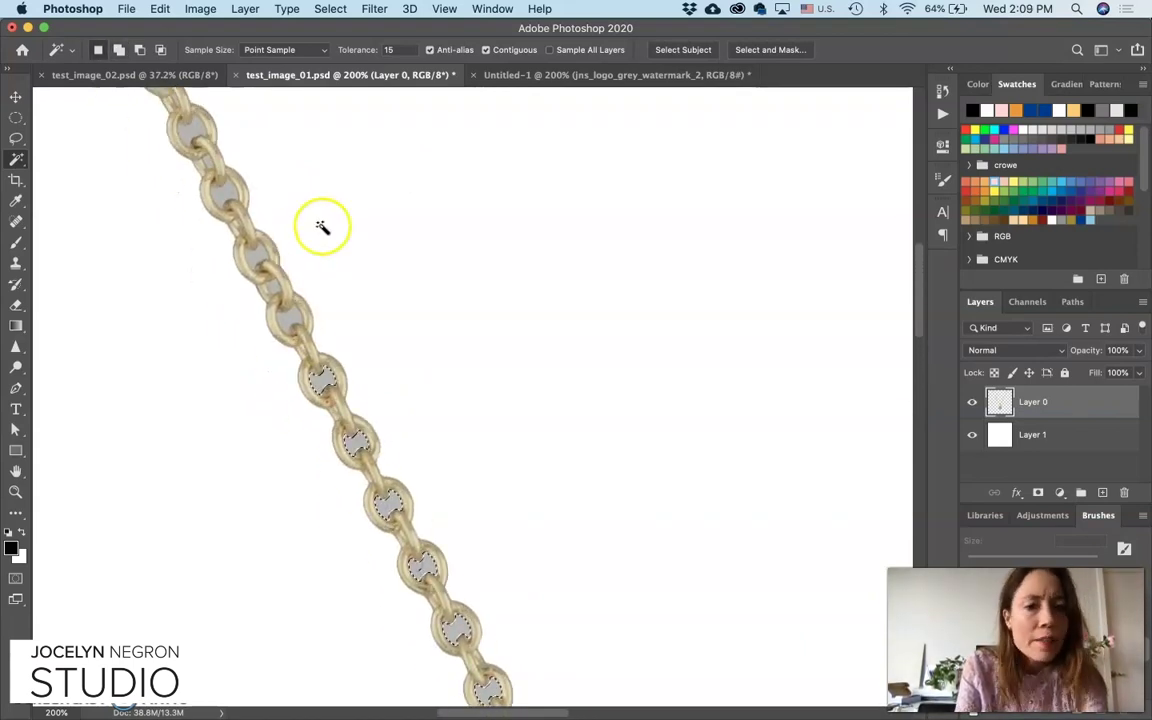
# - Add the large and small grey gaps in the upper-middle links of the left strand to the selection
pyautogui.keyDown('shift'); pyautogui.click(273, 287); pyautogui.keyUp('shift')
pyautogui.scroll(3, 373, 231)
pyautogui.hscroll(-2, 373, 231)
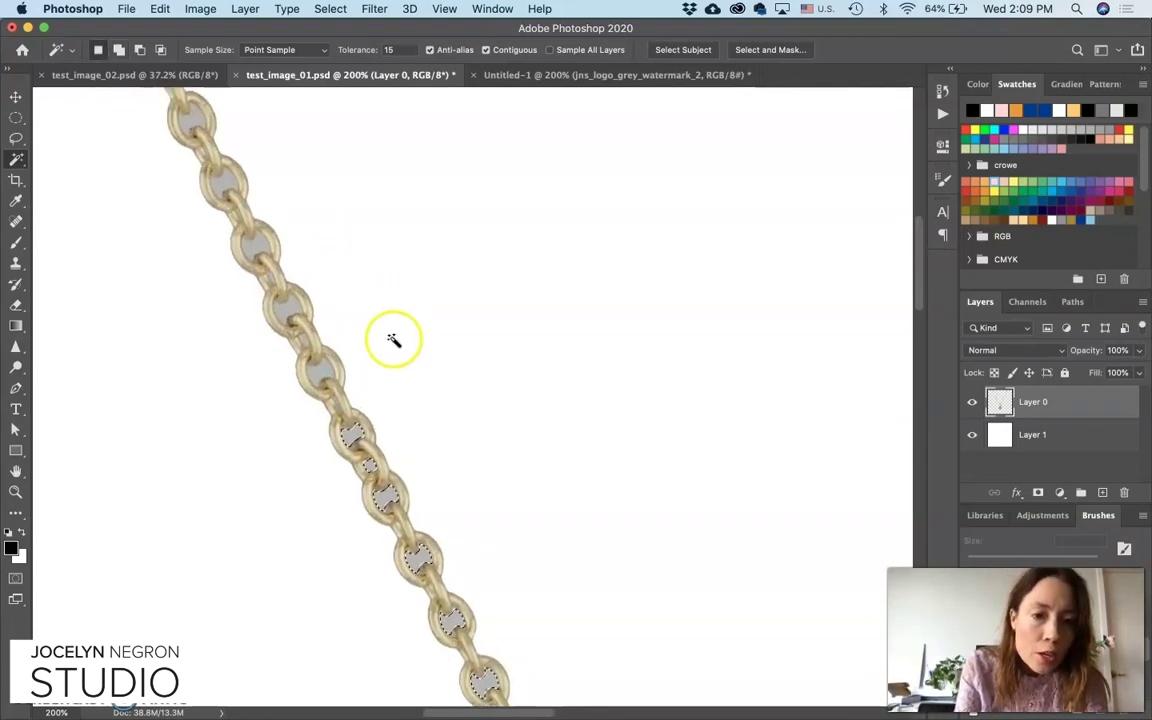
pyautogui.keyDown('shift'); pyautogui.click(319, 376); pyautogui.keyUp('shift')
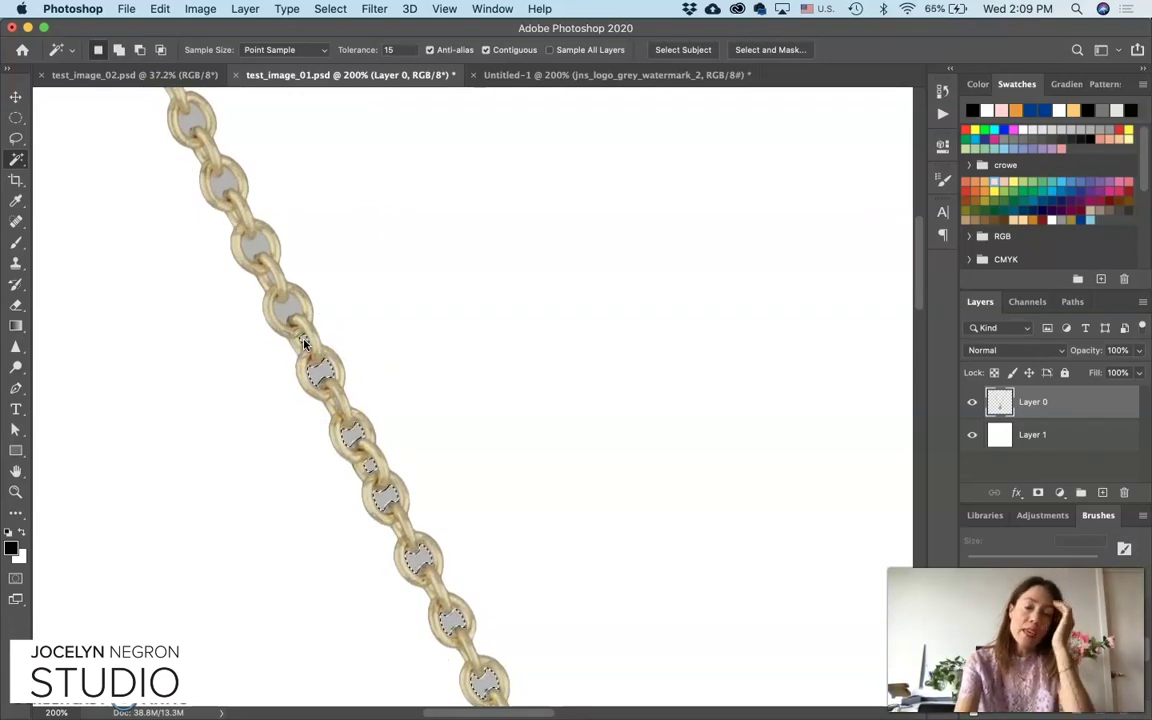
pyautogui.keyDown('shift'); pyautogui.click(289, 313); pyautogui.keyUp('shift')
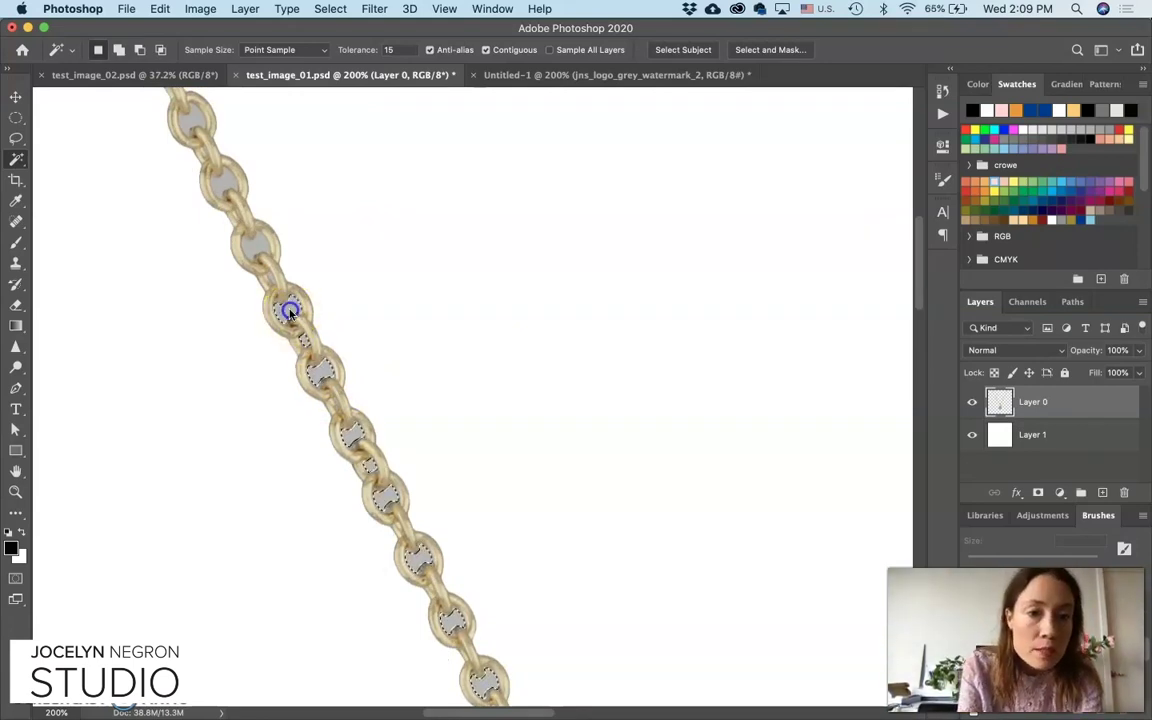
pyautogui.keyDown('shift'); pyautogui.click(257, 244); pyautogui.keyUp('shift')
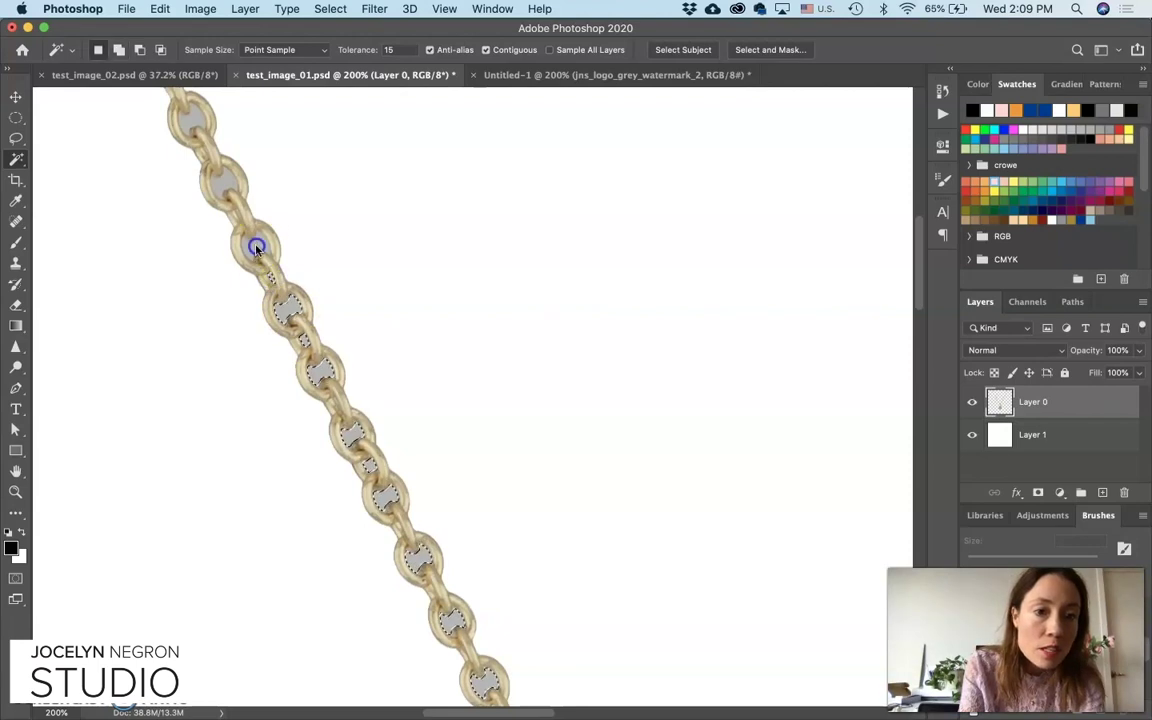
pyautogui.keyDown('shift'); pyautogui.click(229, 188); pyautogui.keyUp('shift')
pyautogui.press('super+d')
# - Add the remaining grey gaps of the left strand, up to the image's upper edge, to the selection
pyautogui.scroll(1, 328, 162)
pyautogui.scroll(2, 328, 162)
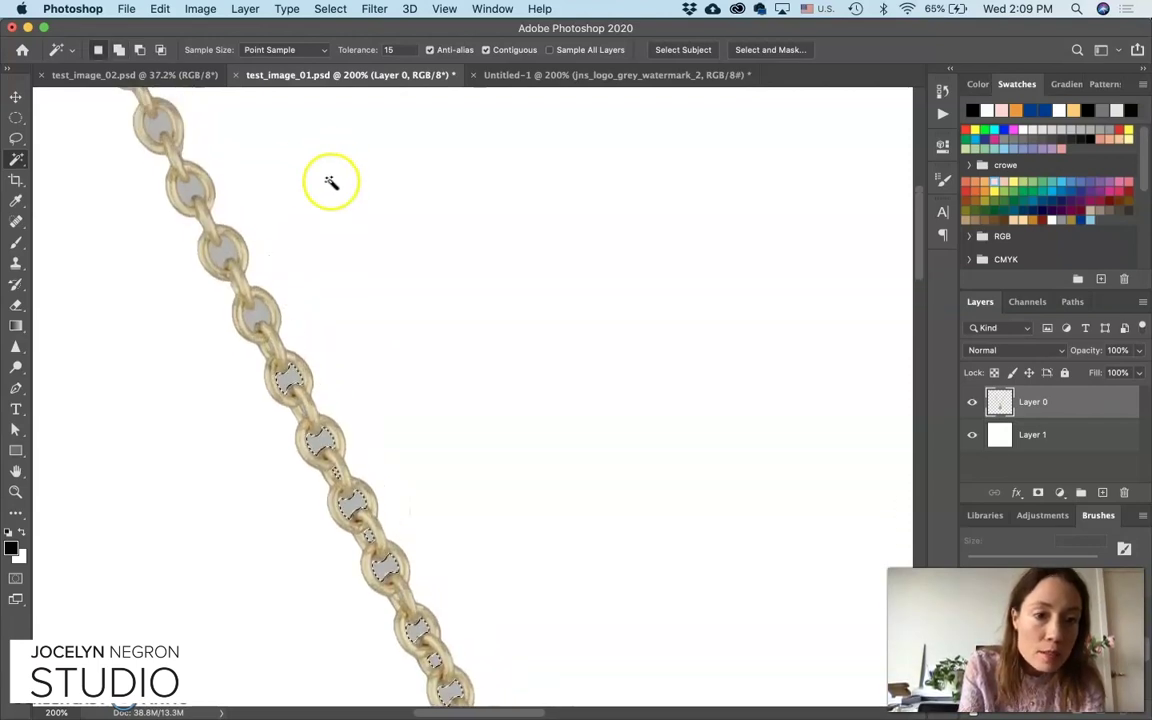
pyautogui.keyDown('shift'); pyautogui.click(259, 316); pyautogui.keyUp('shift')
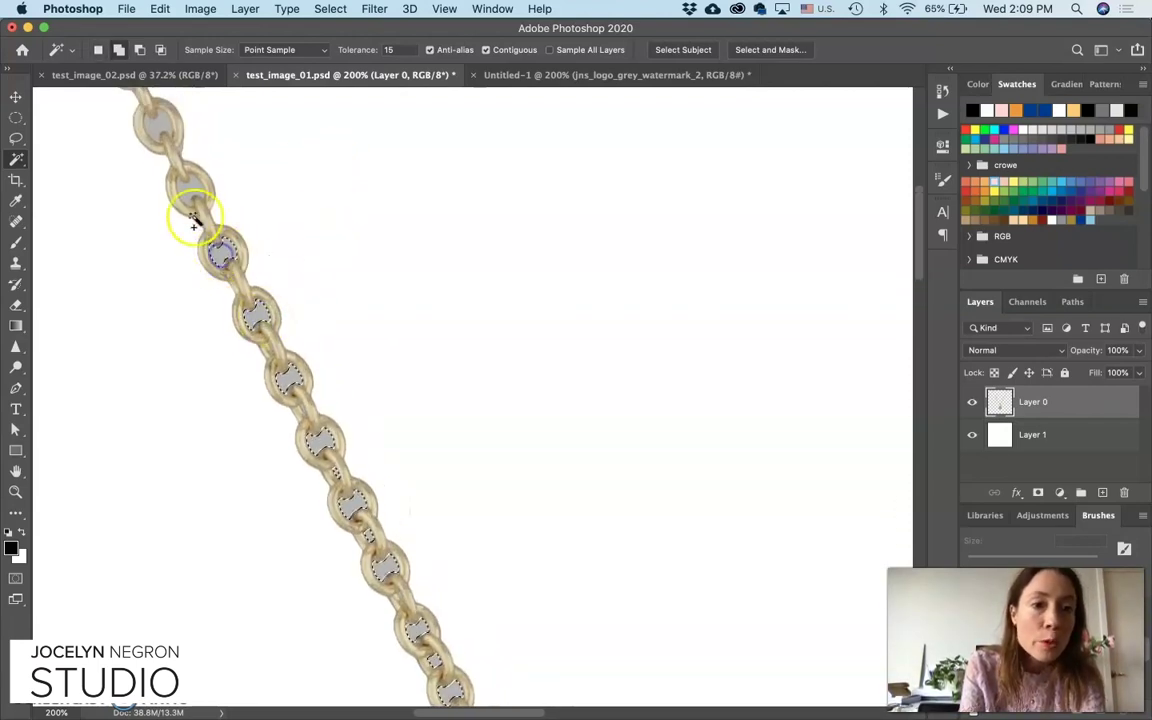
pyautogui.hscroll(-3, 188, 195)
pyautogui.click(266, 248)
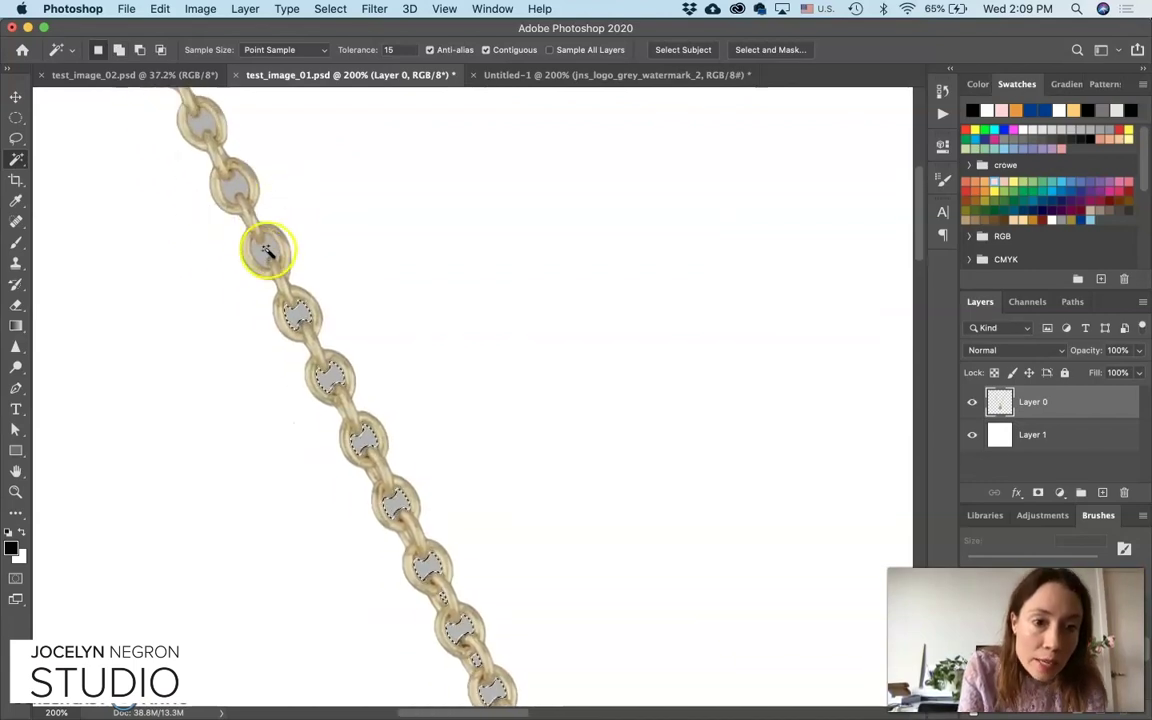
pyautogui.click(236, 186)
pyautogui.scroll(5, 342, 162)
pyautogui.hscroll(-3, 342, 162)
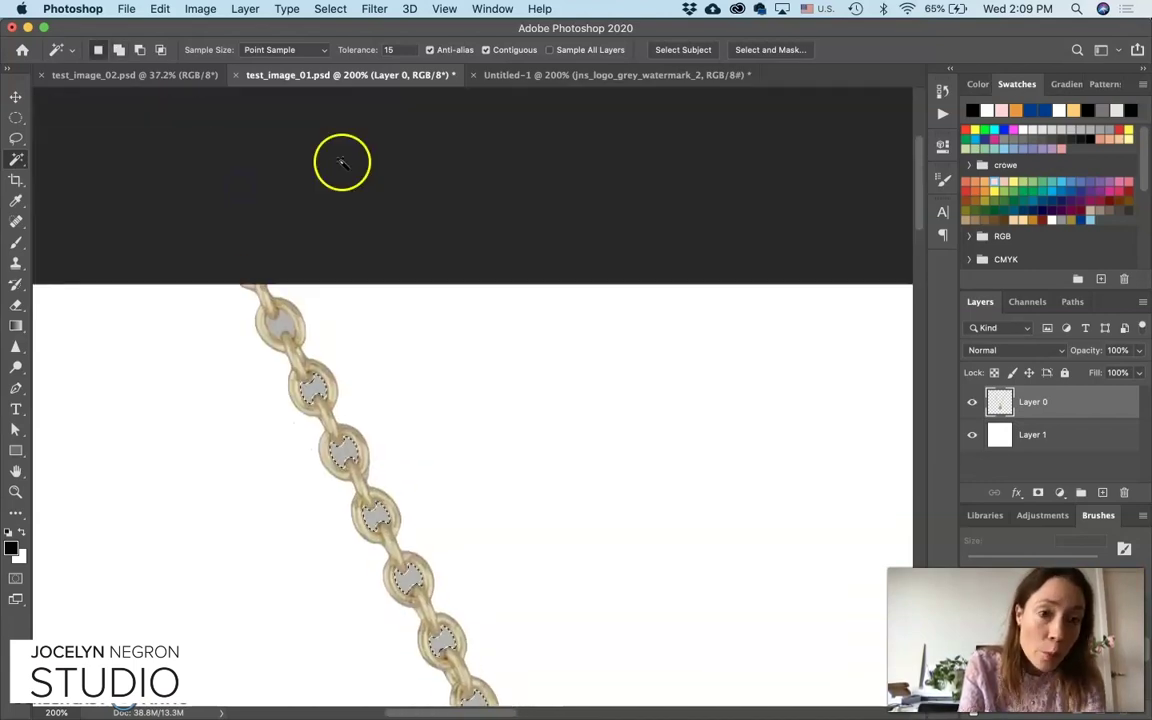
pyautogui.keyDown('shift'); pyautogui.click(285, 326); pyautogui.keyUp('shift')
# - Add the grey gaps in the uppermost links of the right chain strand to the selection
pyautogui.hscroll(4, 287, 327)
pyautogui.hscroll(10, 286, 328)
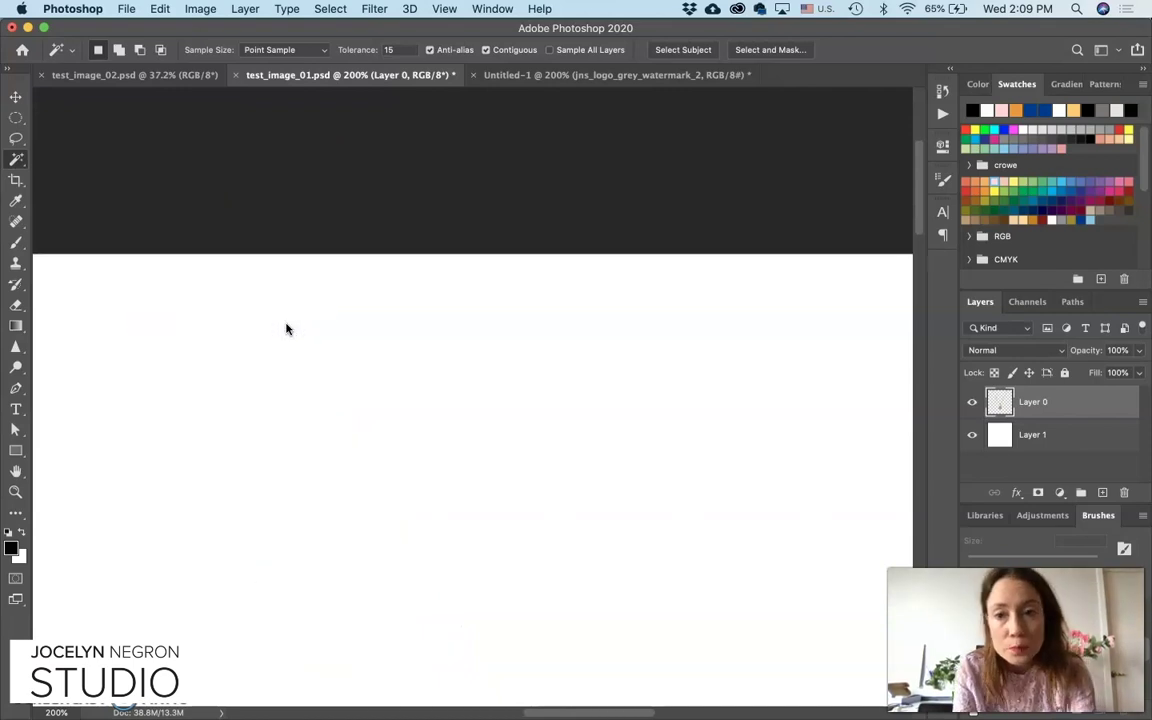
pyautogui.click(566, 259)
pyautogui.click(596, 258)
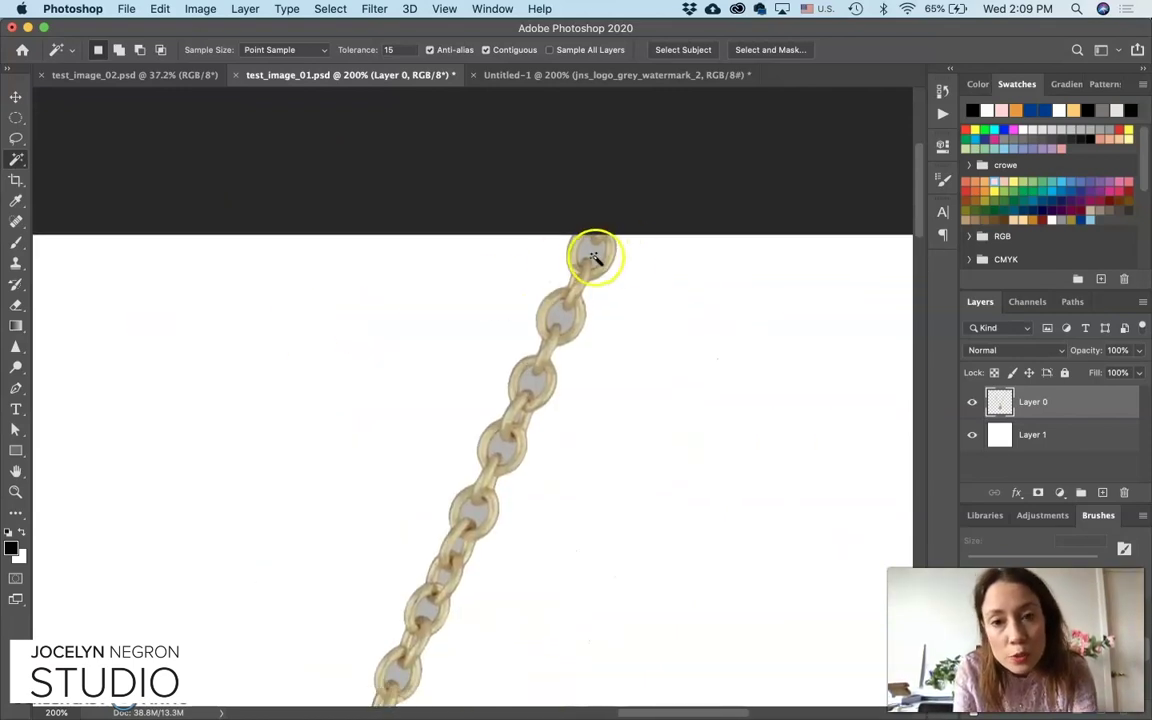
pyautogui.click(560, 312)
pyautogui.click(532, 382)
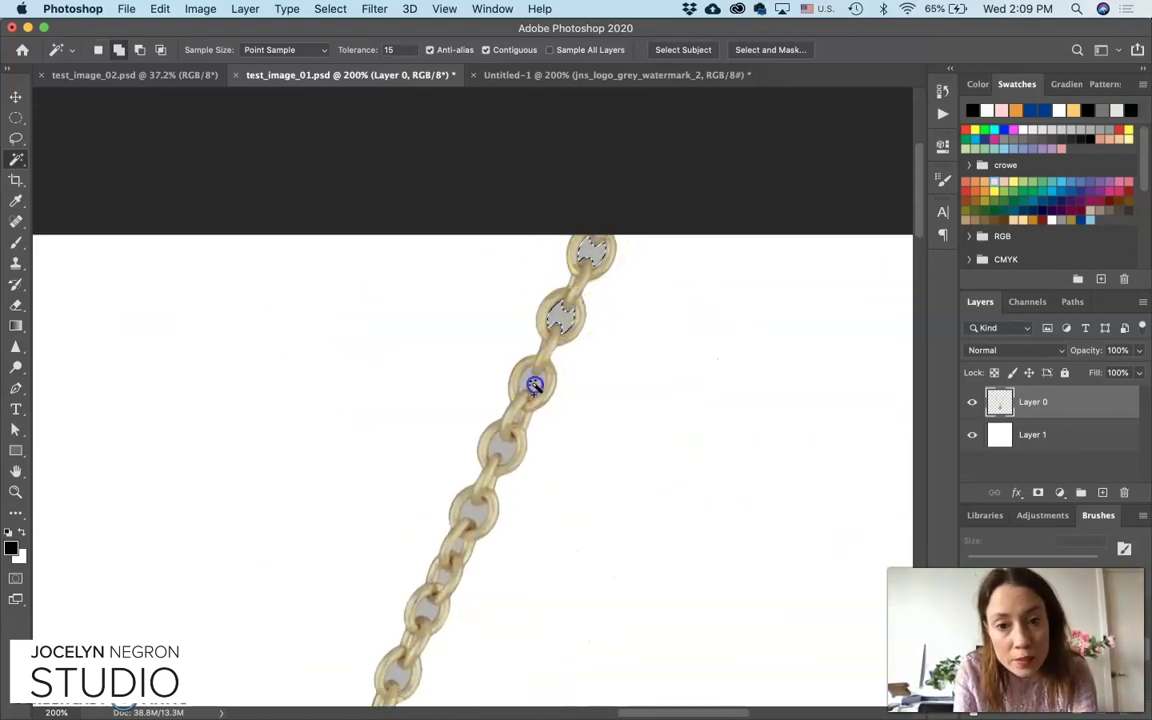
pyautogui.click(668, 335)
pyautogui.scroll(-5, 665, 333)
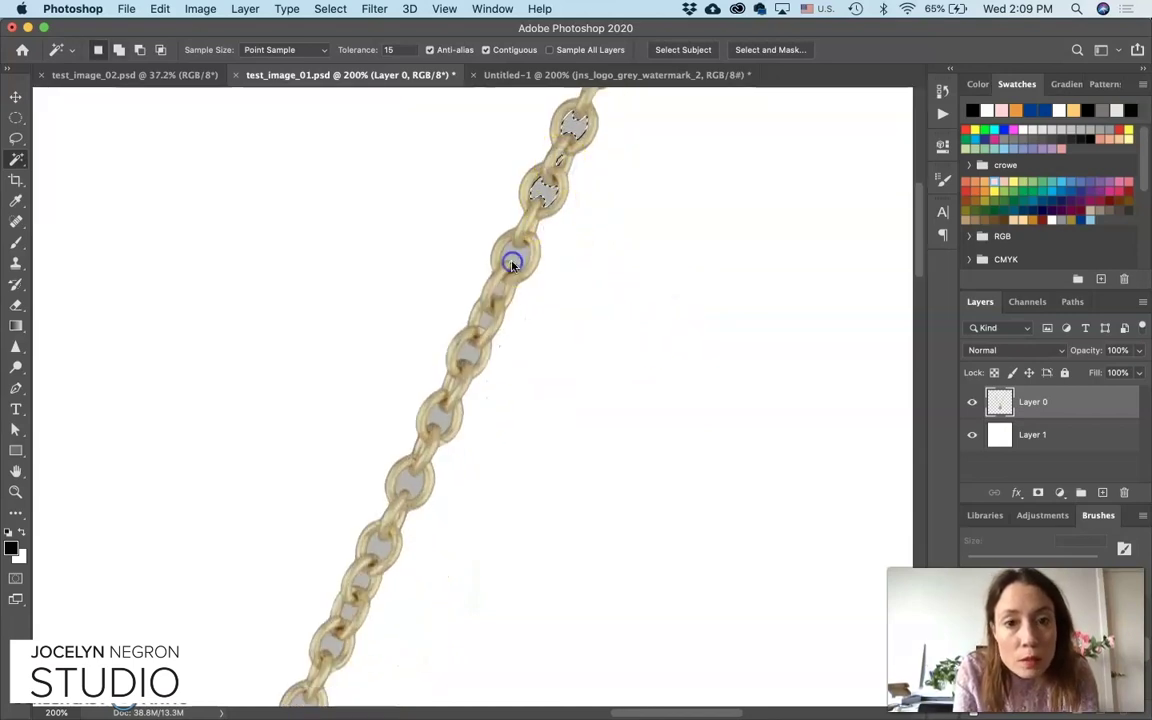
# - Undo the stray partial pick on the right strand and add the full grey gaps of that link and the next ones down
pyautogui.press('super+d')
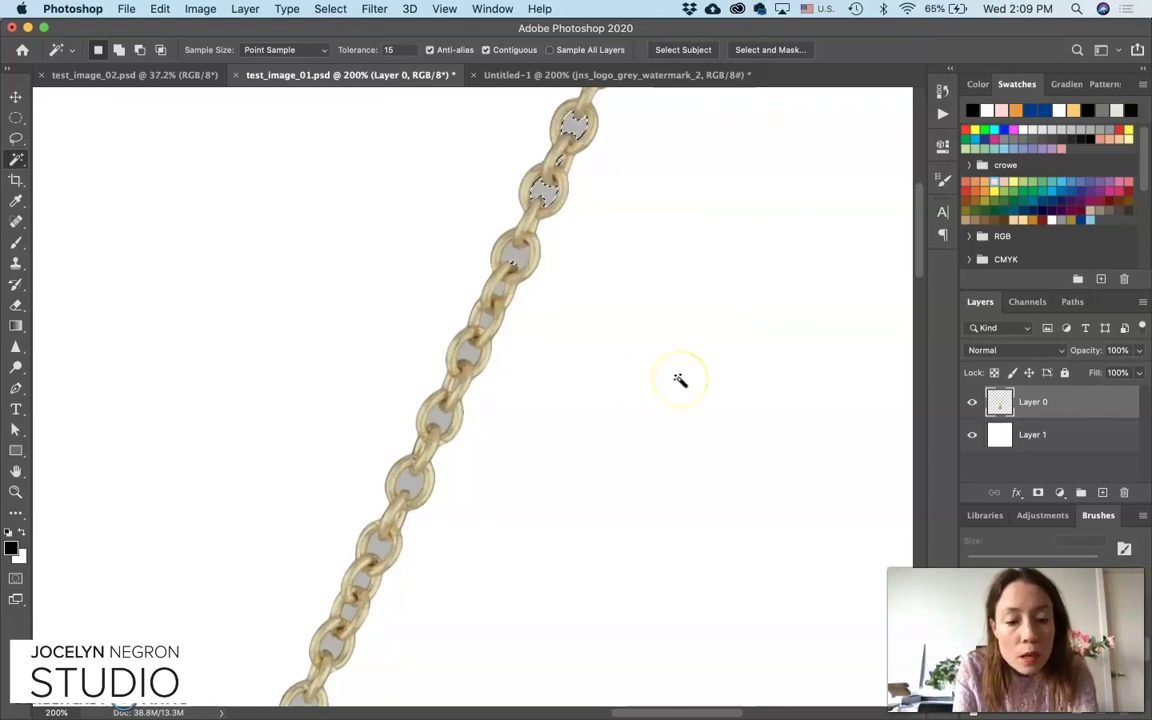
pyautogui.click(553, 270)
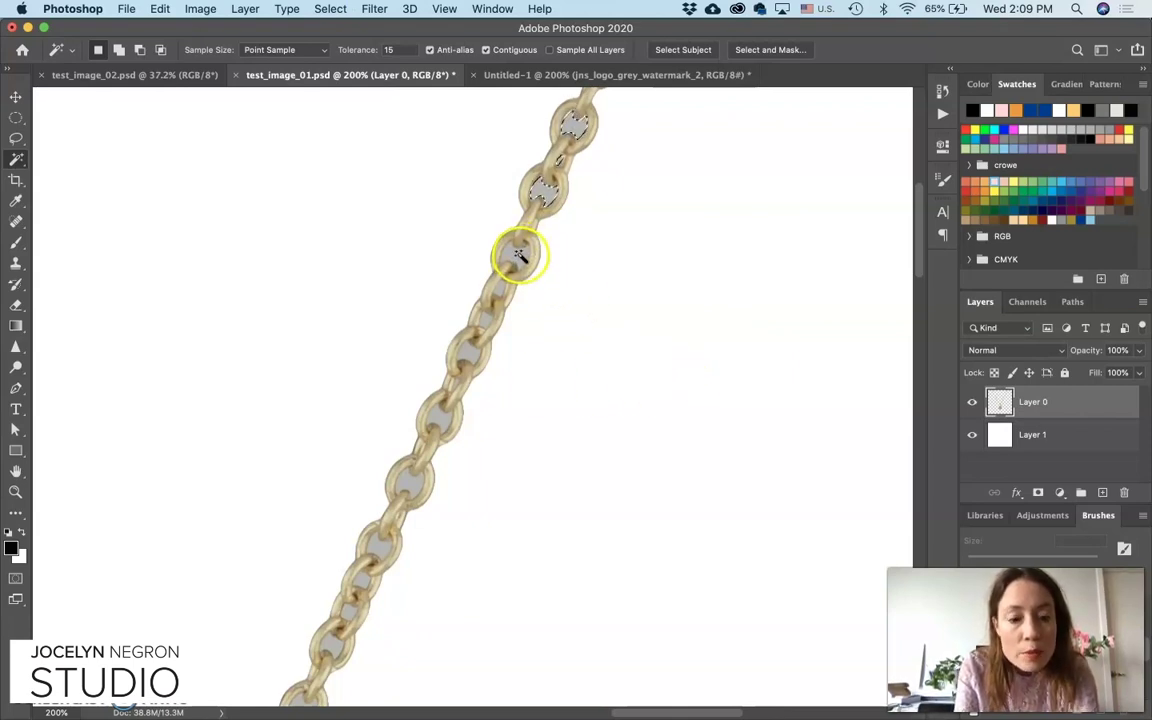
pyautogui.keyDown('shift'); pyautogui.click(488, 309); pyautogui.keyUp('shift')
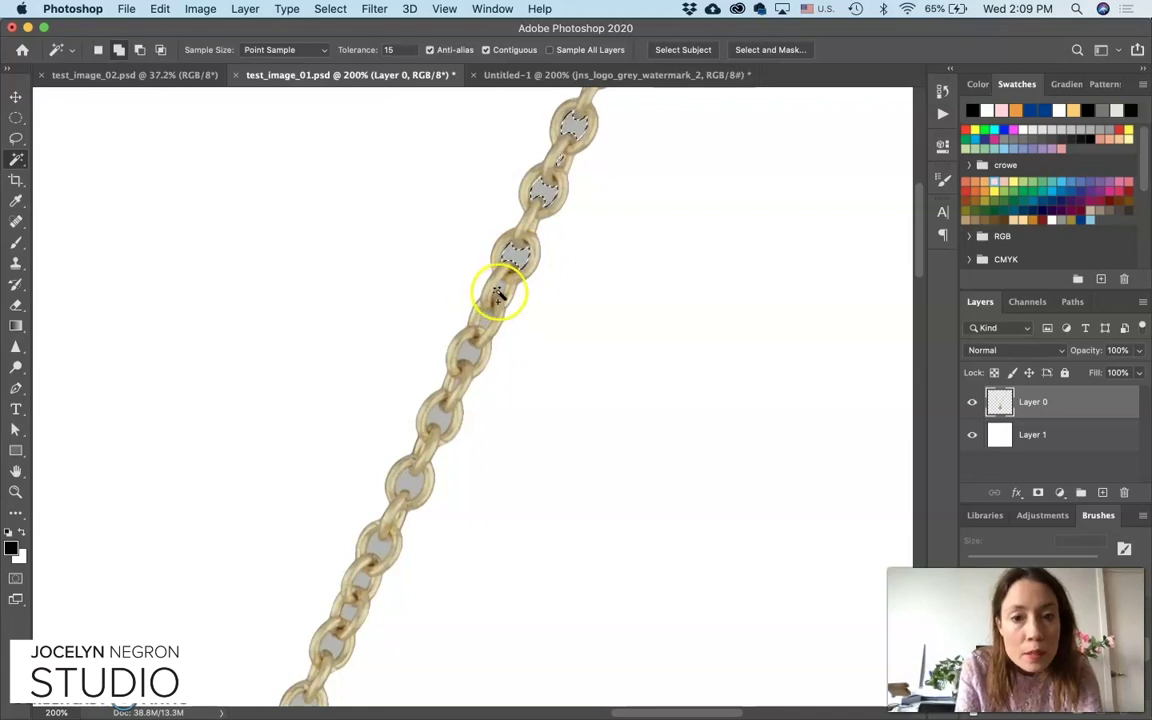
pyautogui.keyDown('shift'); pyautogui.click(499, 290); pyautogui.keyUp('shift')
pyautogui.keyDown('shift'); pyautogui.click(442, 411); pyautogui.keyUp('shift')
pyautogui.scroll(5, 437, 422)
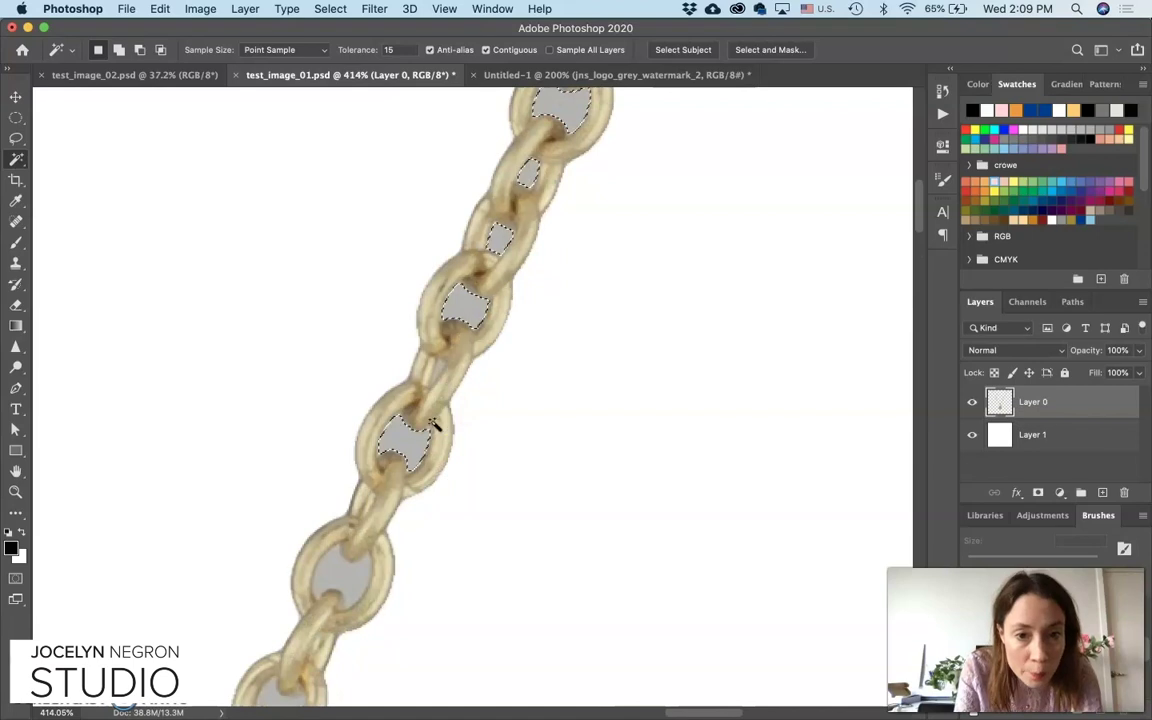
# - Add the six grey gaps in the next links down the upper part of the right chain strand to the selection
pyautogui.scroll(-5, 594, 406)
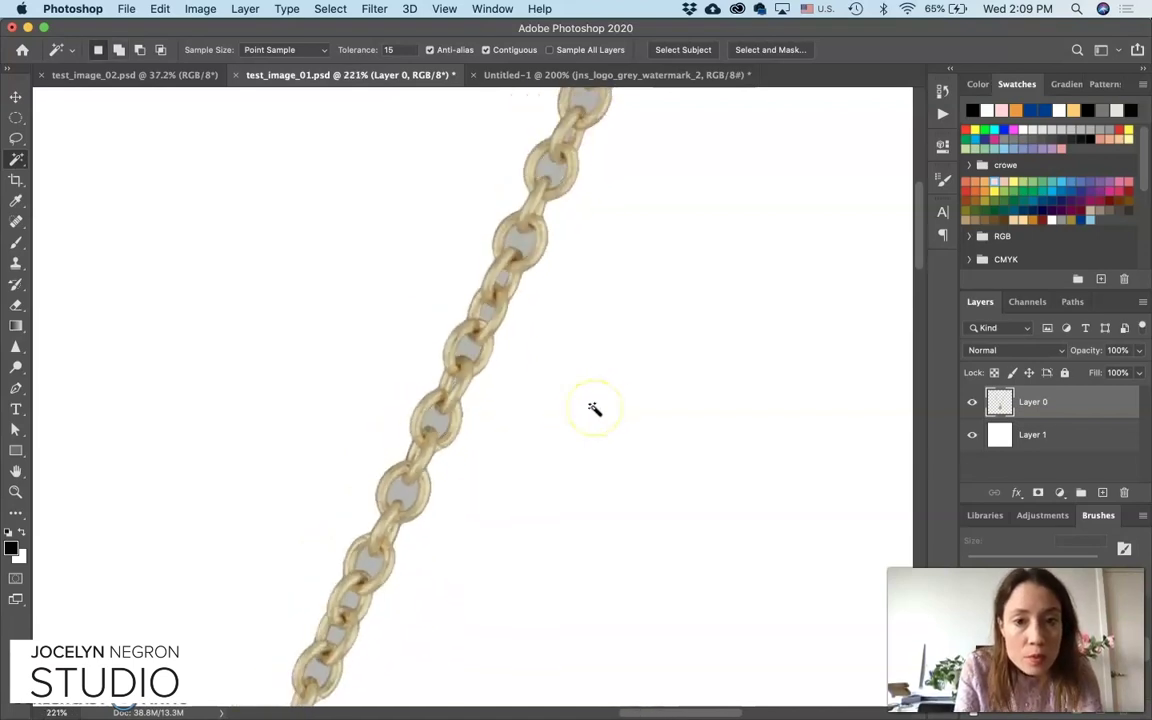
pyautogui.hscroll(-3, 594, 409)
pyautogui.scroll(-4, 594, 409)
pyautogui.keyDown('shift'); pyautogui.click(600, 268); pyautogui.keyUp('shift')
pyautogui.keyDown('shift'); pyautogui.click(562, 338); pyautogui.keyUp('shift')
pyautogui.keyDown('shift'); pyautogui.click(547, 377); pyautogui.keyUp('shift')
pyautogui.keyDown('shift'); pyautogui.click(530, 410); pyautogui.keyUp('shift')
pyautogui.keyDown('shift'); pyautogui.click(512, 448); pyautogui.keyUp('shift')
pyautogui.keyDown('shift'); pyautogui.click(484, 510); pyautogui.keyUp('shift')
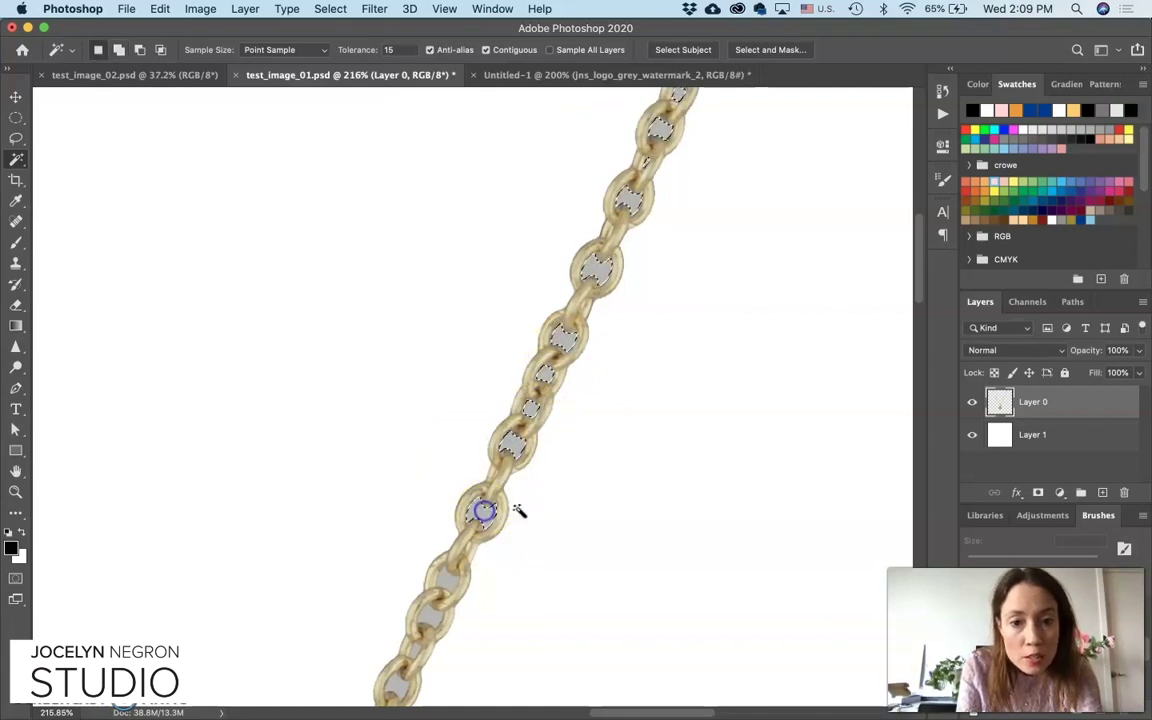
# - Add the grey gaps in the right strand's upper-middle links, including the small one between two links, to the selection
pyautogui.scroll(-5, 560, 490)
pyautogui.hscroll(-3, 560, 490)
pyautogui.keyDown('shift'); pyautogui.click(595, 375); pyautogui.keyUp('shift')
pyautogui.keyDown('shift'); pyautogui.click(580, 410); pyautogui.keyUp('shift')
pyautogui.scroll(-2, 578, 406)
pyautogui.hscroll(-2, 578, 406)
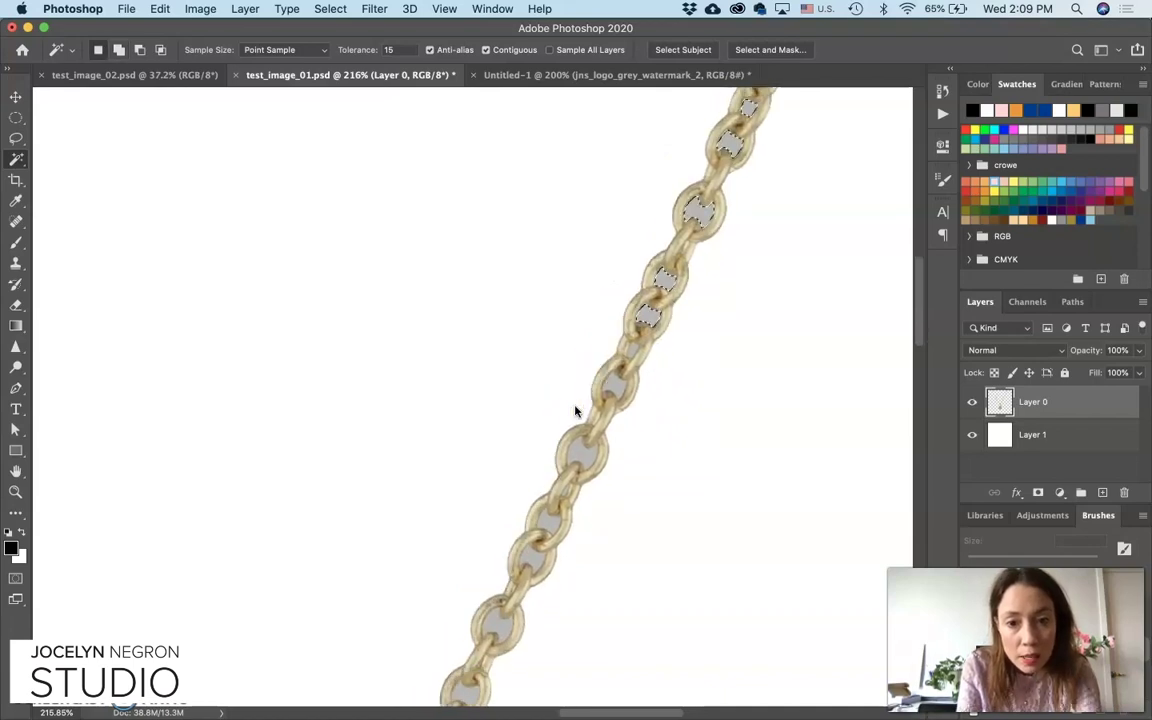
pyautogui.keyDown('shift'); pyautogui.click(632, 351); pyautogui.keyUp('shift')
pyautogui.keyDown('shift'); pyautogui.click(619, 385); pyautogui.keyUp('shift')
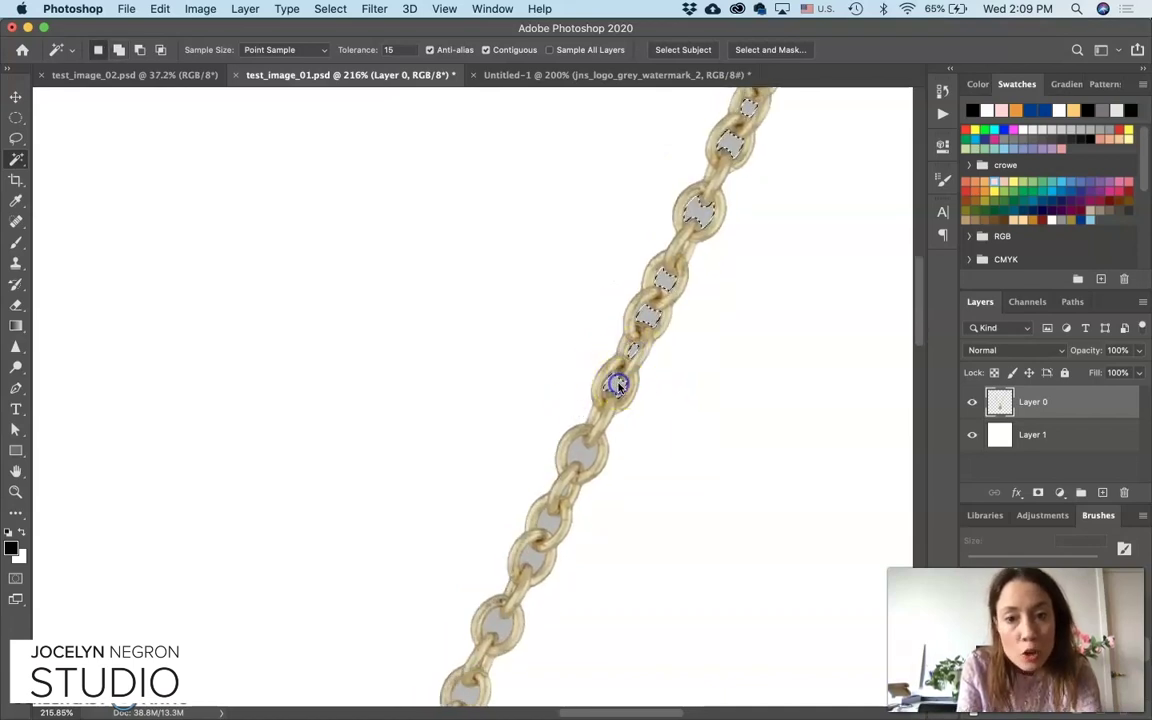
# - Add the large gaps and the narrow sliver in the middle links of the right strand to the selection
pyautogui.hscroll(-8, 619, 387)
pyautogui.hscroll(8, 619, 387)
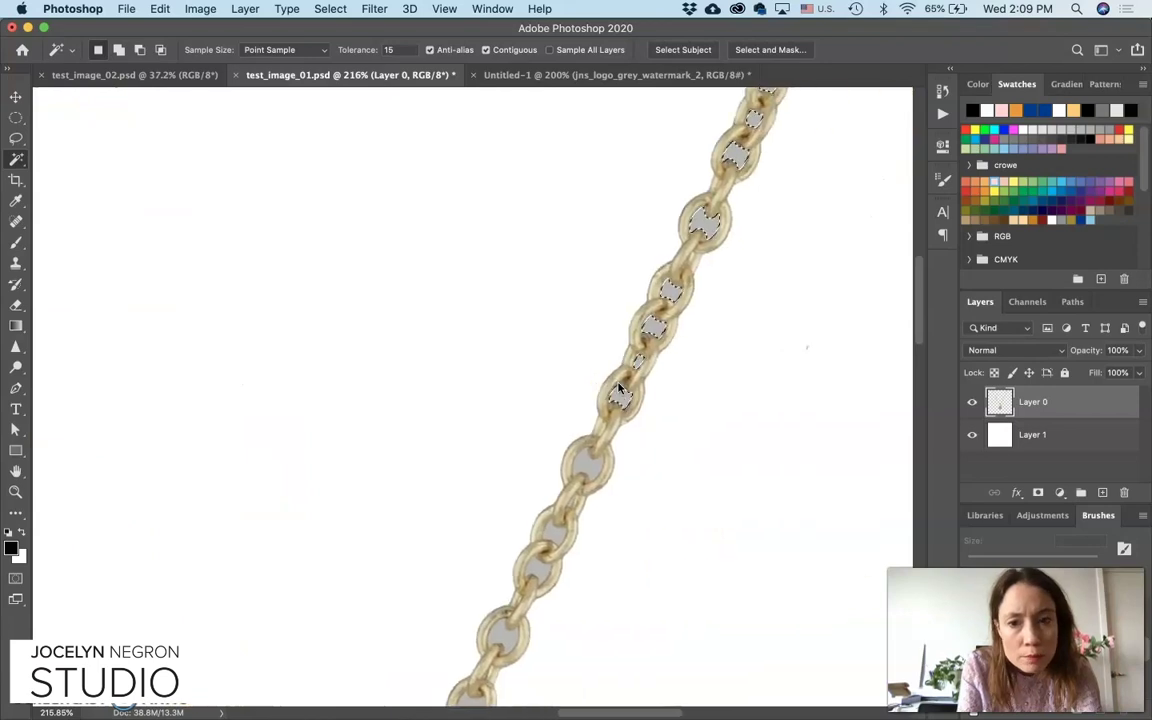
pyautogui.keyDown('shift'); pyautogui.click(589, 465); pyautogui.keyUp('shift')
pyautogui.scroll(-2, 589, 465)
pyautogui.keyDown('shift'); pyautogui.click(558, 437); pyautogui.keyUp('shift')
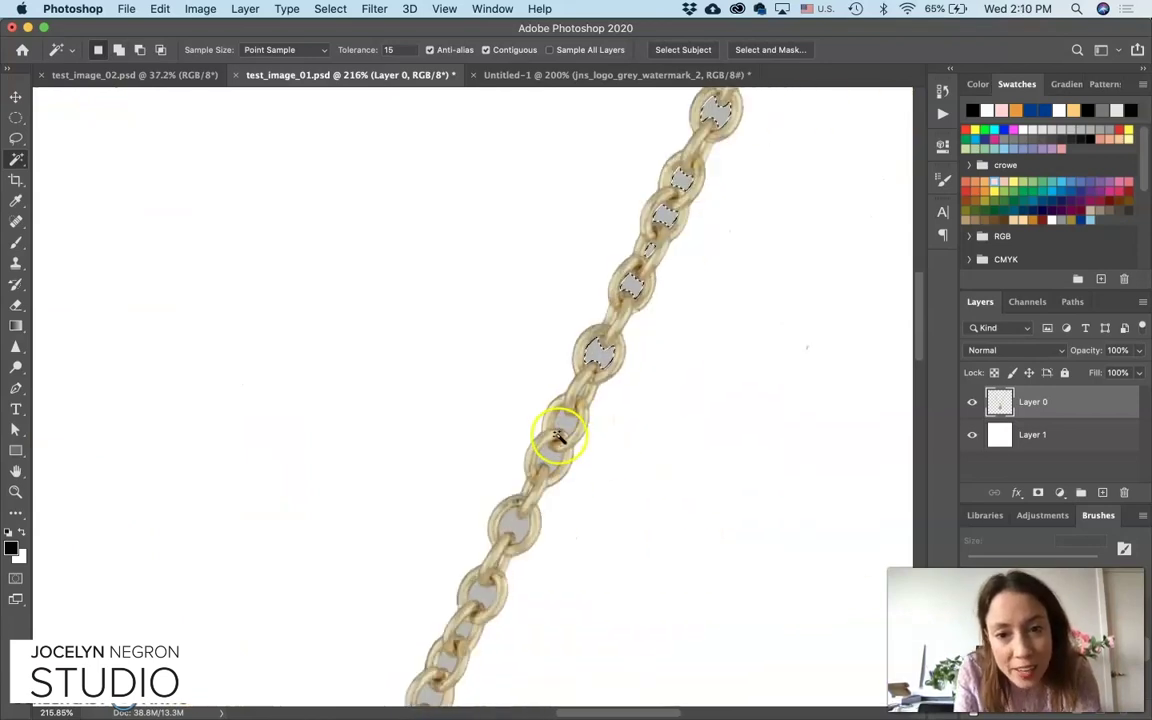
pyautogui.scroll(3, 564, 419)
pyautogui.scroll(-1, 685, 415)
pyautogui.keyDown('shift'); pyautogui.click(670, 388); pyautogui.keyUp('shift')
pyautogui.scroll(-2, 733, 450)
pyautogui.scroll(2, 574, 483)
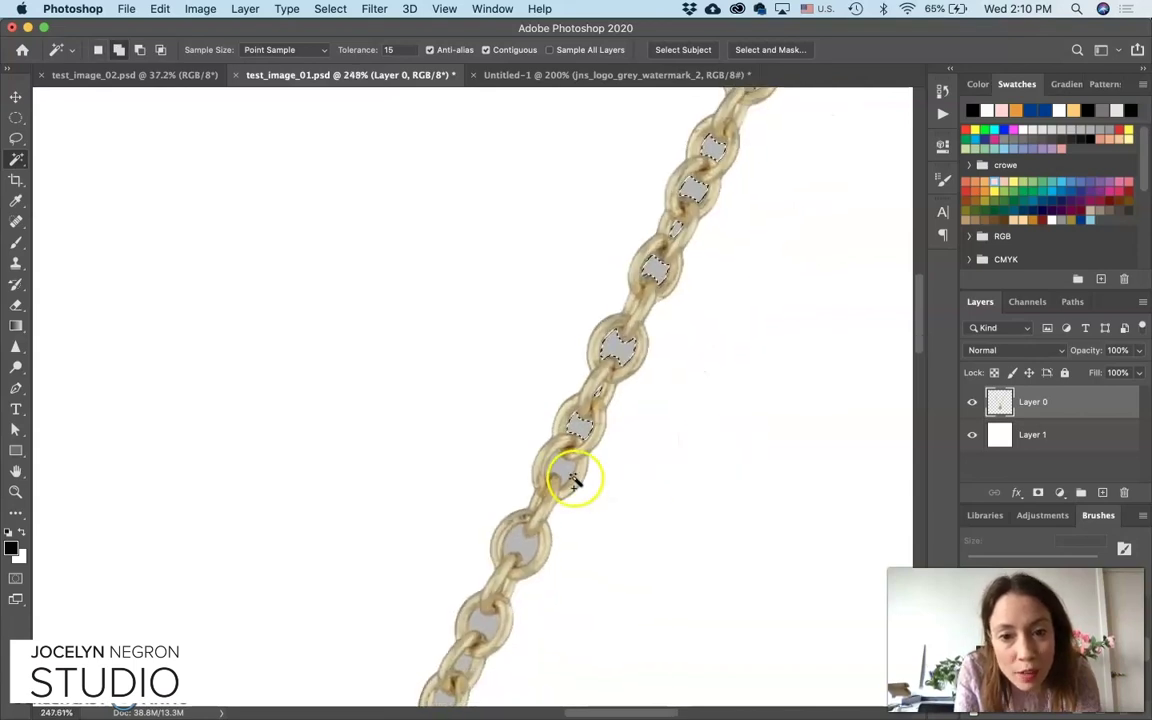
pyautogui.keyDown('shift'); pyautogui.click(514, 545); pyautogui.keyUp('shift')
# - Add the four consecutive grey gaps in the right strand's lower-middle links to the selection
pyautogui.scroll(-5, 517, 546)
pyautogui.hscroll(-3, 517, 546)
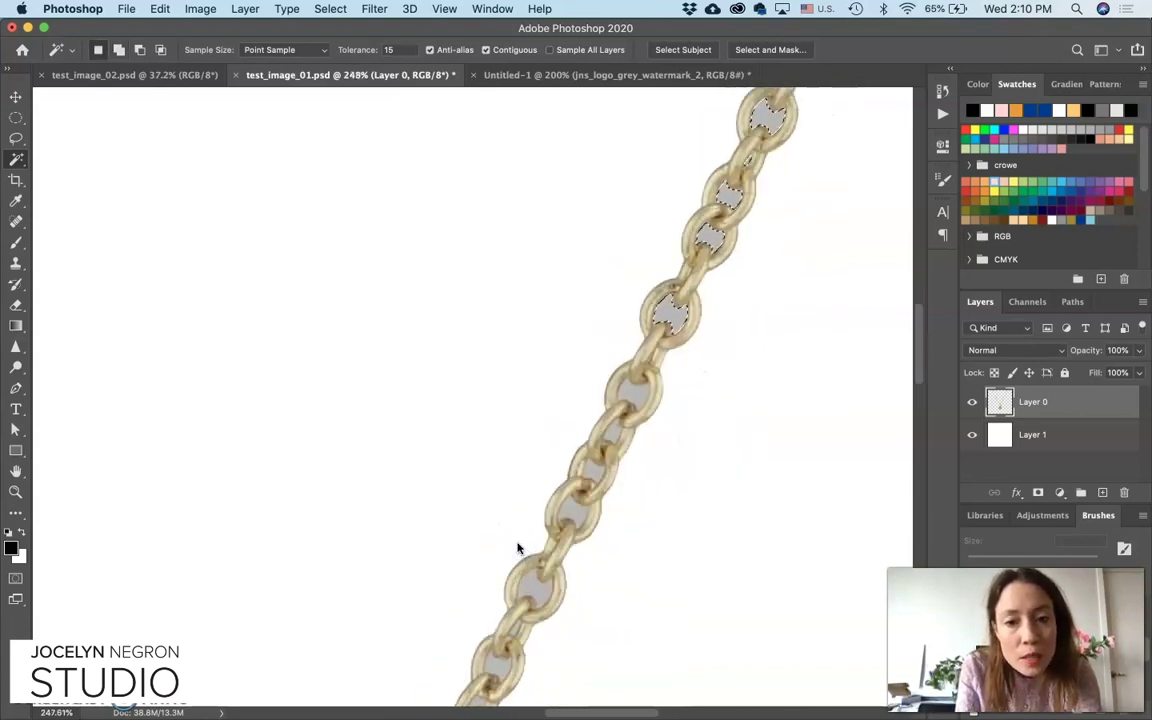
pyautogui.keyDown('shift'); pyautogui.click(630, 389); pyautogui.keyUp('shift')
pyautogui.keyDown('shift'); pyautogui.click(614, 433); pyautogui.keyUp('shift')
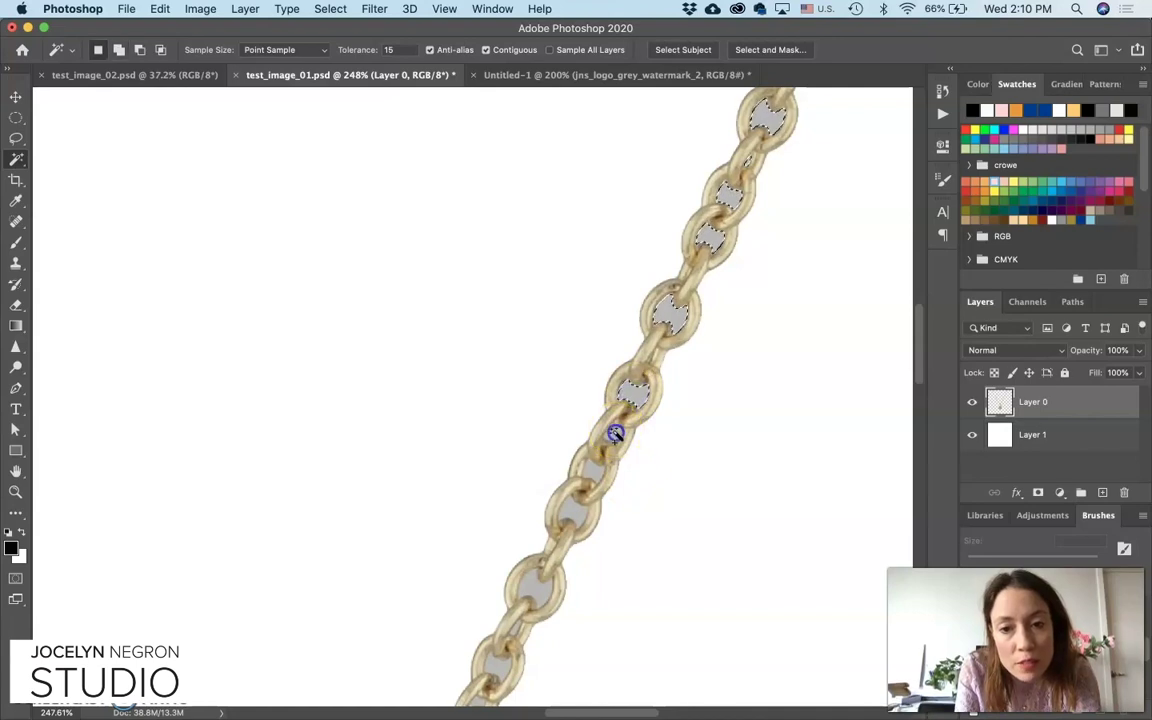
pyautogui.keyDown('shift'); pyautogui.click(596, 466); pyautogui.keyUp('shift')
pyautogui.keyDown('shift'); pyautogui.click(577, 512); pyautogui.keyUp('shift')
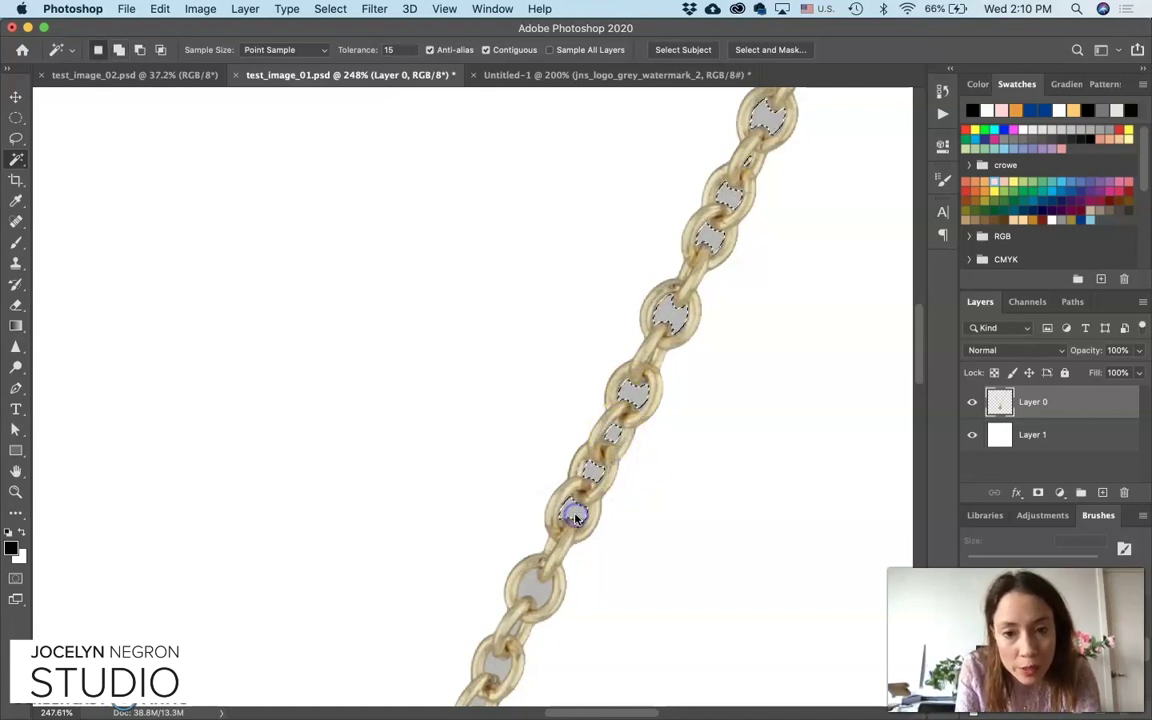
# - Add the large, small and sliver-shaped grey gaps in the right strand's lower links to the selection
pyautogui.scroll(-5, 576, 516)
pyautogui.hscroll(-2, 576, 516)
pyautogui.keyDown('shift'); pyautogui.click(626, 380); pyautogui.keyUp('shift')
pyautogui.keyDown('shift'); pyautogui.click(604, 422); pyautogui.keyUp('shift')
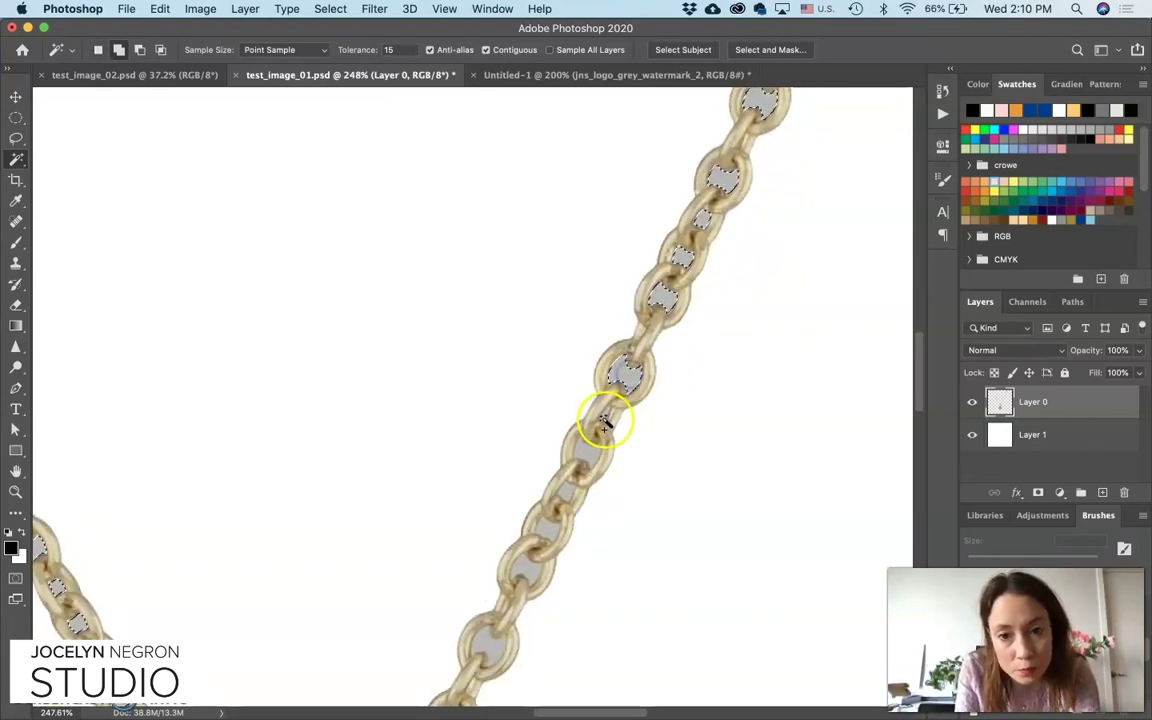
pyautogui.keyDown('shift'); pyautogui.click(586, 454); pyautogui.keyUp('shift')
pyautogui.keyDown('shift'); pyautogui.click(566, 494); pyautogui.keyUp('shift')
pyautogui.keyDown('shift'); pyautogui.click(546, 531); pyautogui.keyUp('shift')
pyautogui.scroll(-5, 546, 531)
pyautogui.keyDown('shift'); pyautogui.click(607, 424); pyautogui.keyUp('shift')
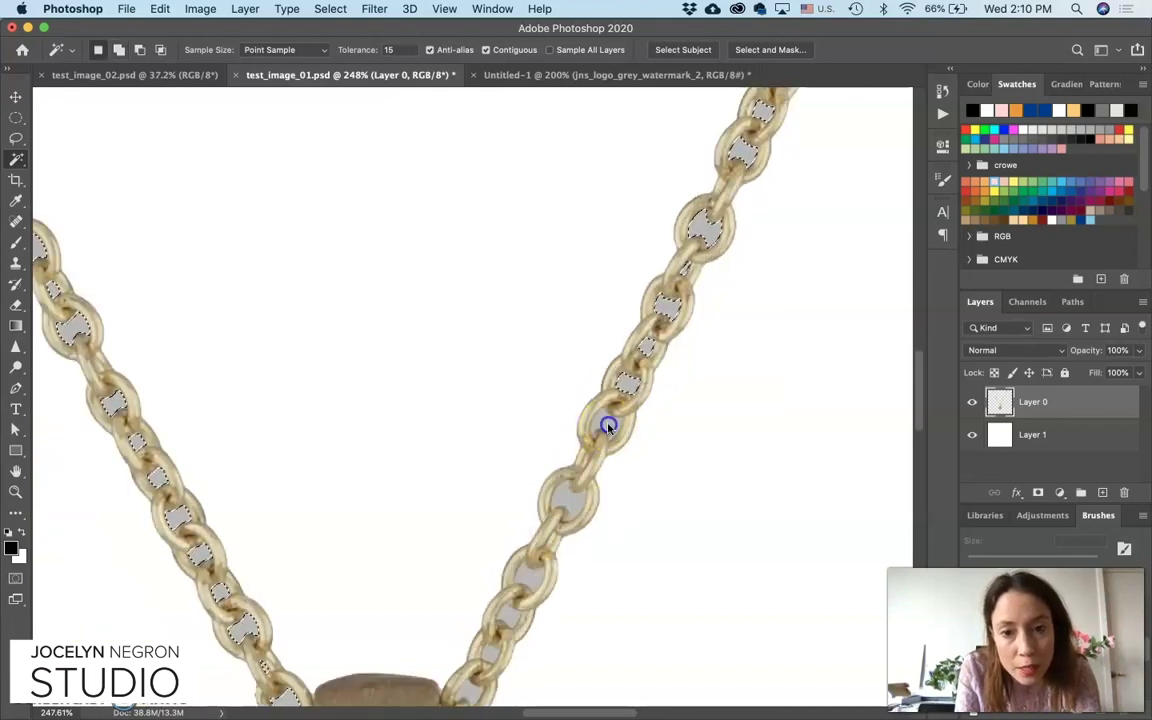
# - Add the last grey gaps of the right strand, down to the link beside the pendant bail, to the selection
pyautogui.scroll(-3, 571, 500)
pyautogui.keyDown('shift'); pyautogui.click(576, 496); pyautogui.keyUp('shift')
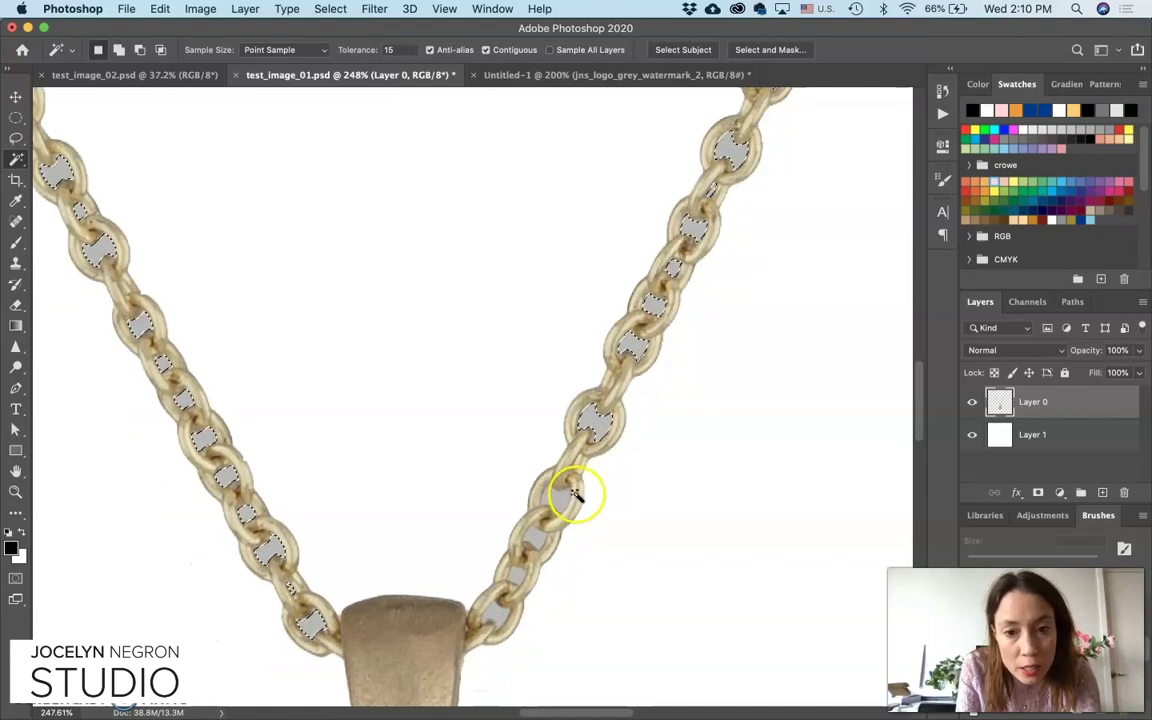
pyautogui.keyDown('shift'); pyautogui.click(533, 540); pyautogui.keyUp('shift')
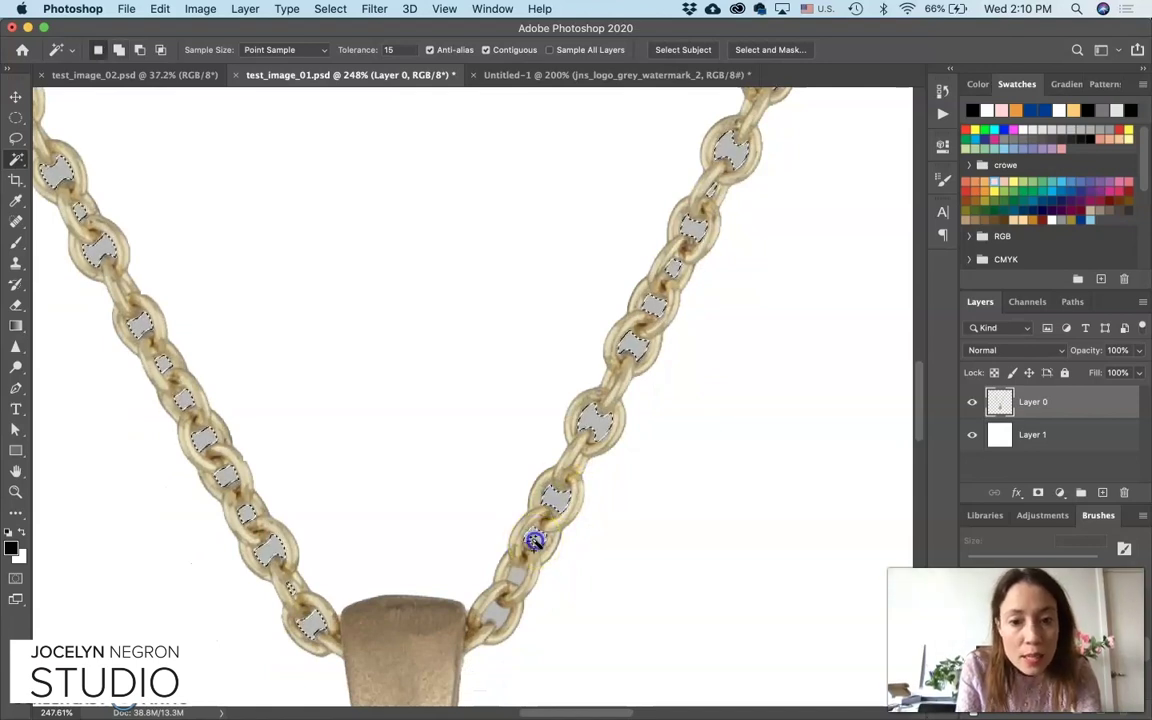
pyautogui.keyDown('shift'); pyautogui.click(496, 609); pyautogui.keyUp('shift')
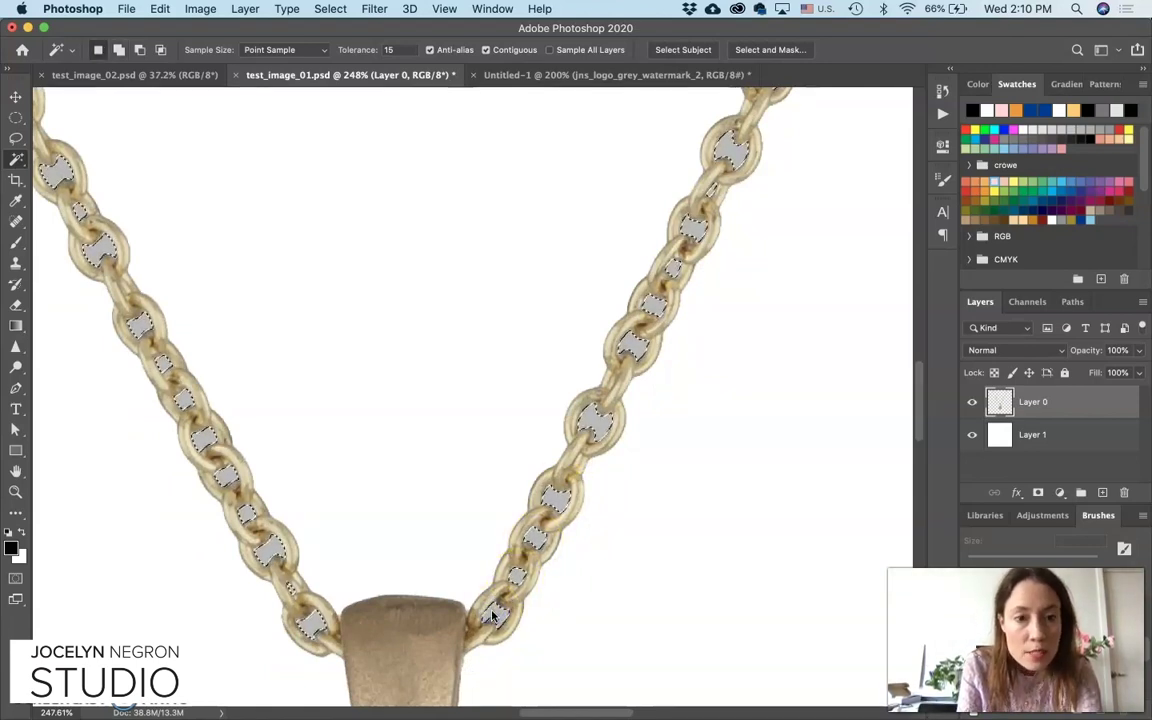
pyautogui.hscroll(-2, 491, 615)
# - Smooth the selection of chain gaps with a 3-pixel sample radius and cut out the selected grey areas
pyautogui.click(374, 9)
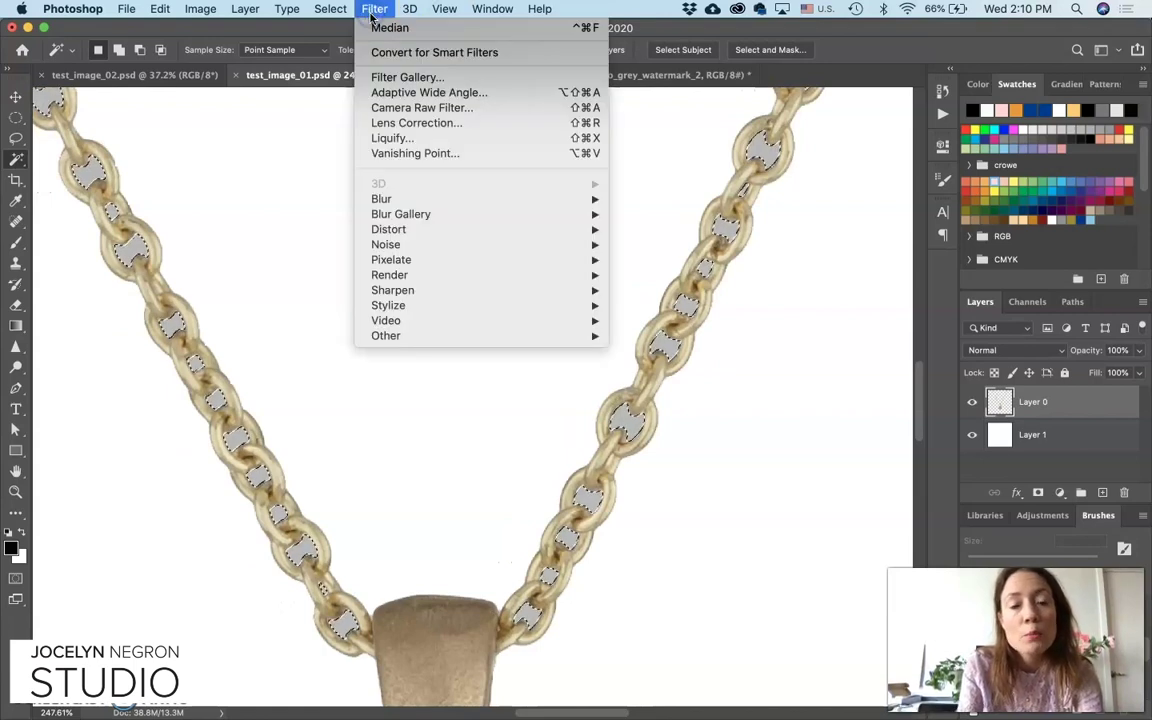
pyautogui.moveTo(389, 231)
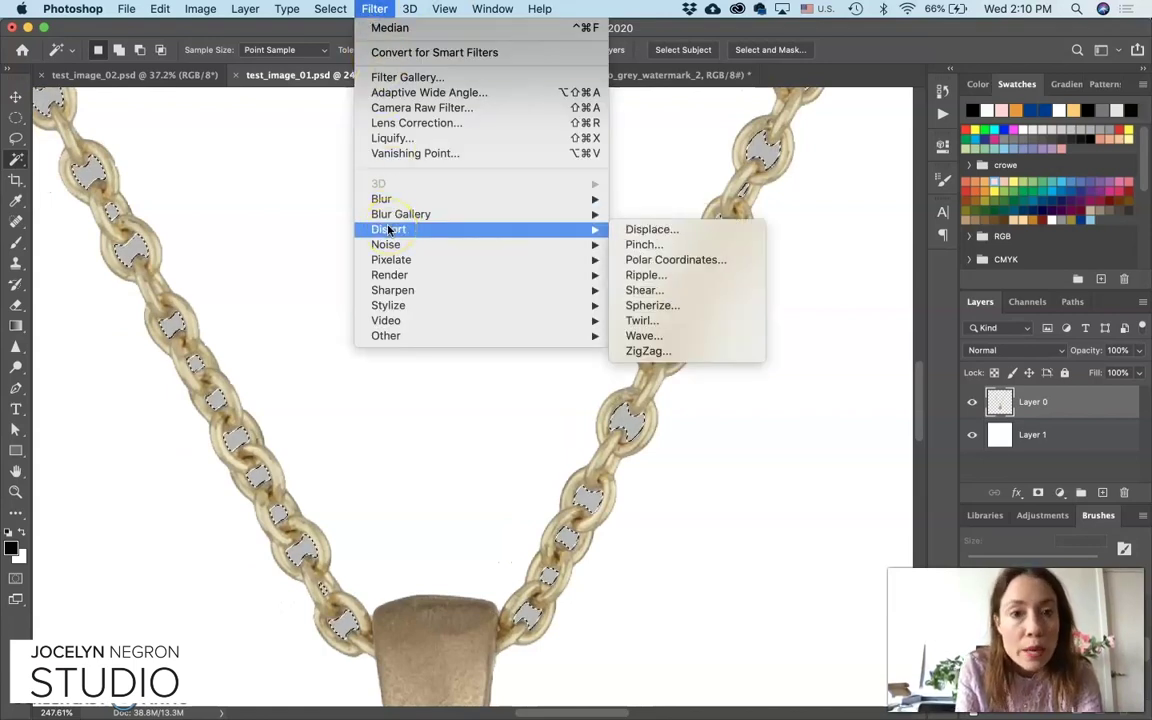
pyautogui.moveTo(334, 9)
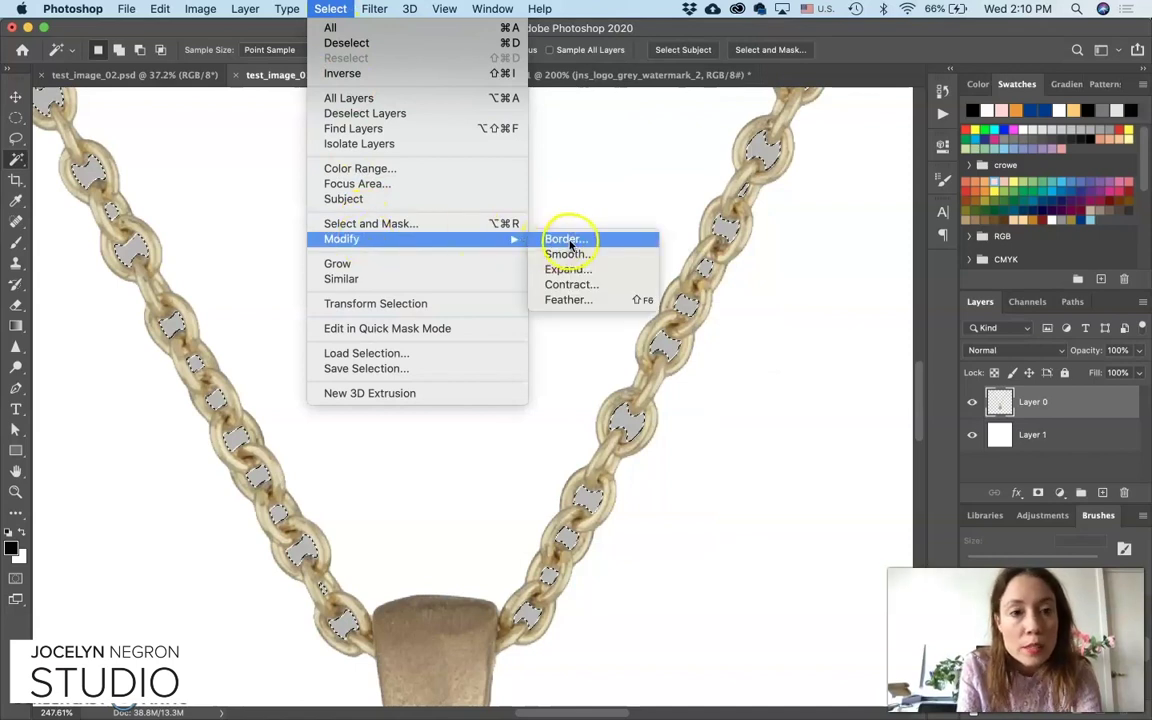
pyautogui.click(580, 254)
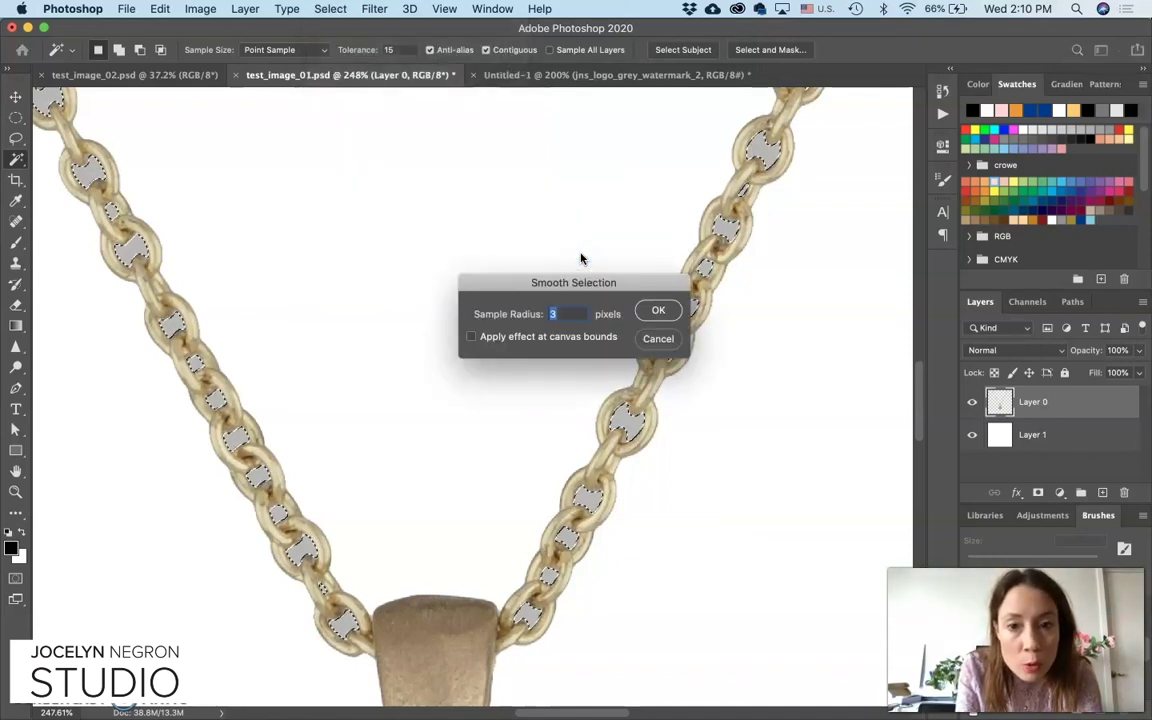
pyautogui.click(657, 312)
pyautogui.press('super+z')
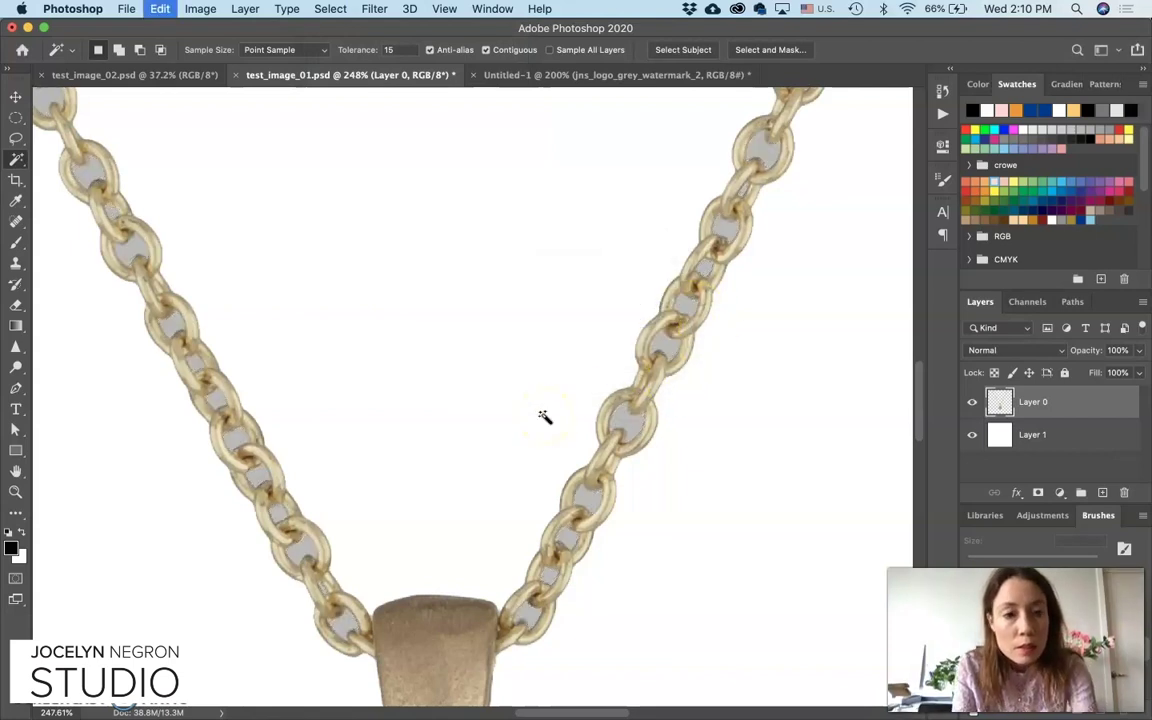
# - Examine the whole cut-out necklace on white, and inspect the pendant's edges, surface and diamonds up close
pyautogui.scroll(-10, 544, 416)
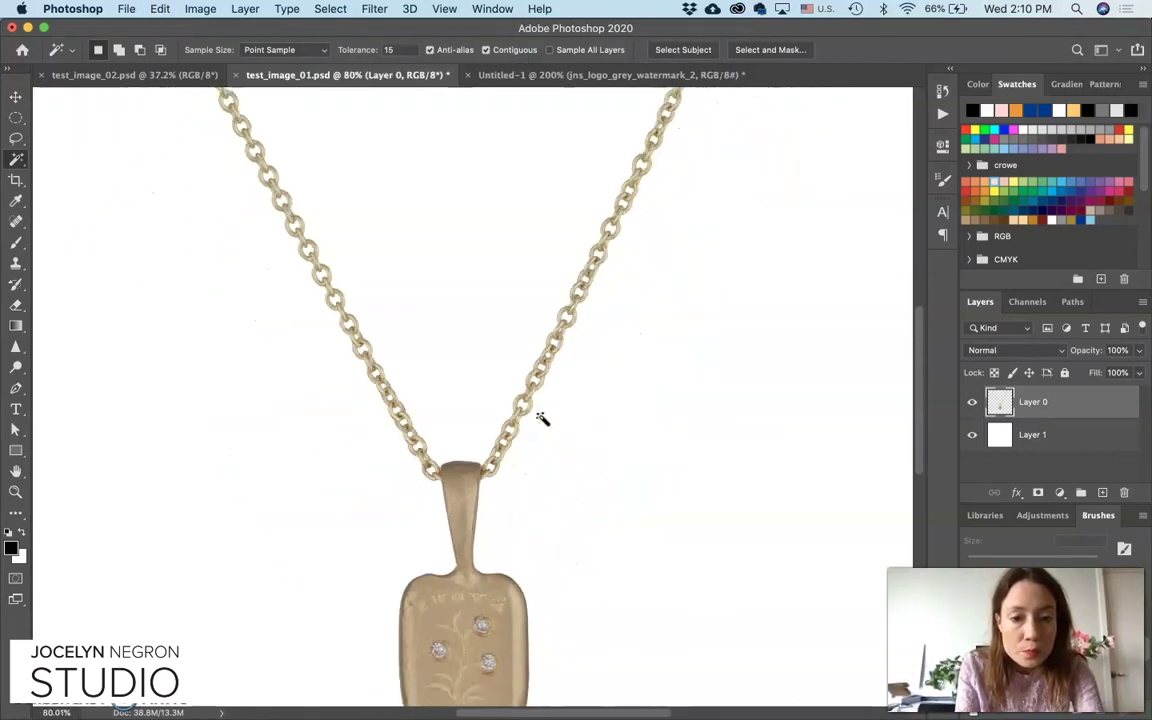
pyautogui.scroll(-2, 542, 419)
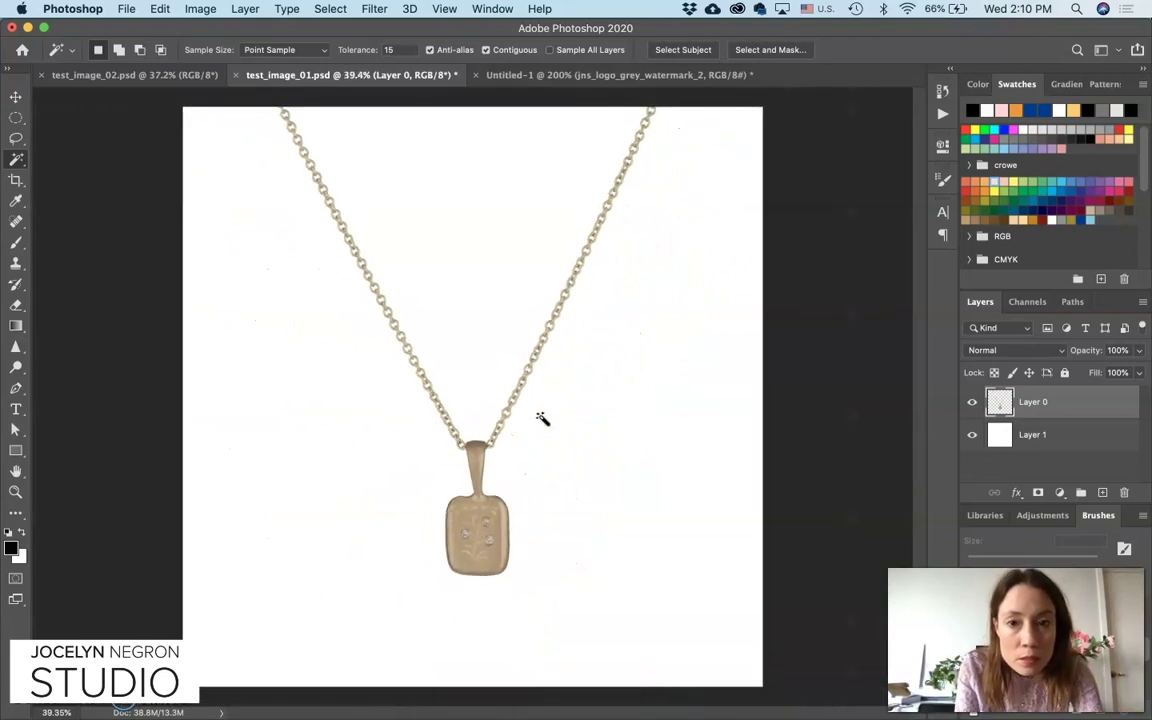
pyautogui.scroll(5, 540, 422)
pyautogui.scroll(5, 530, 432)
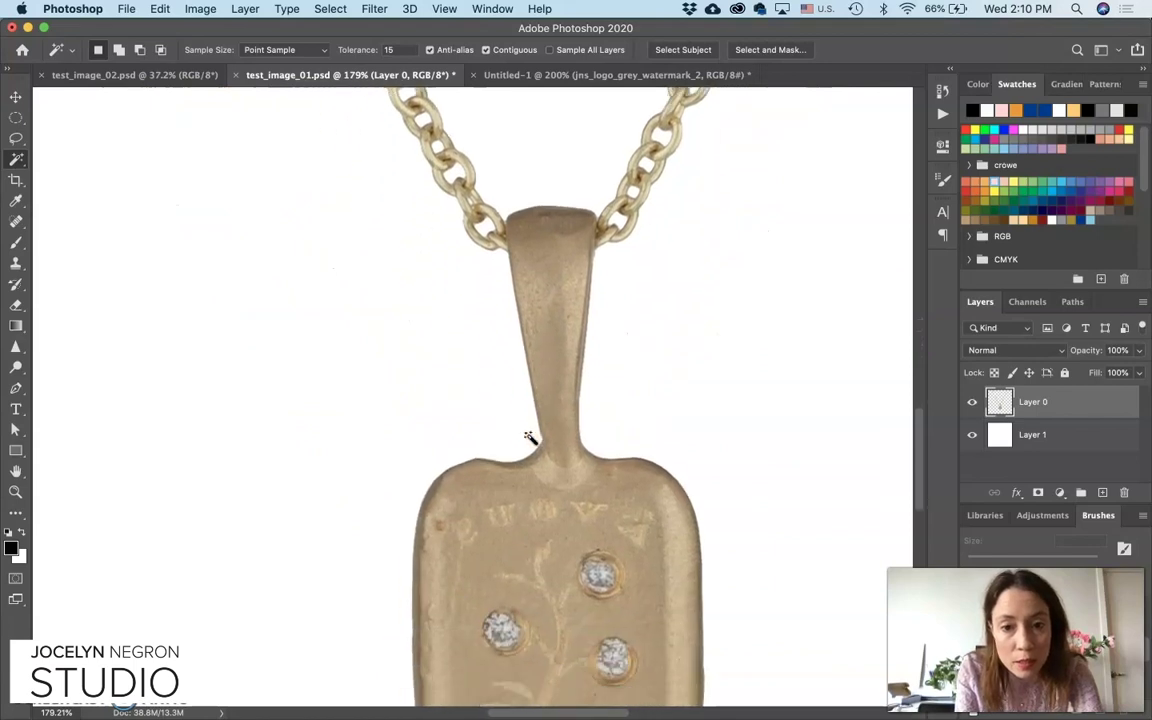
pyautogui.scroll(-5, 528, 440)
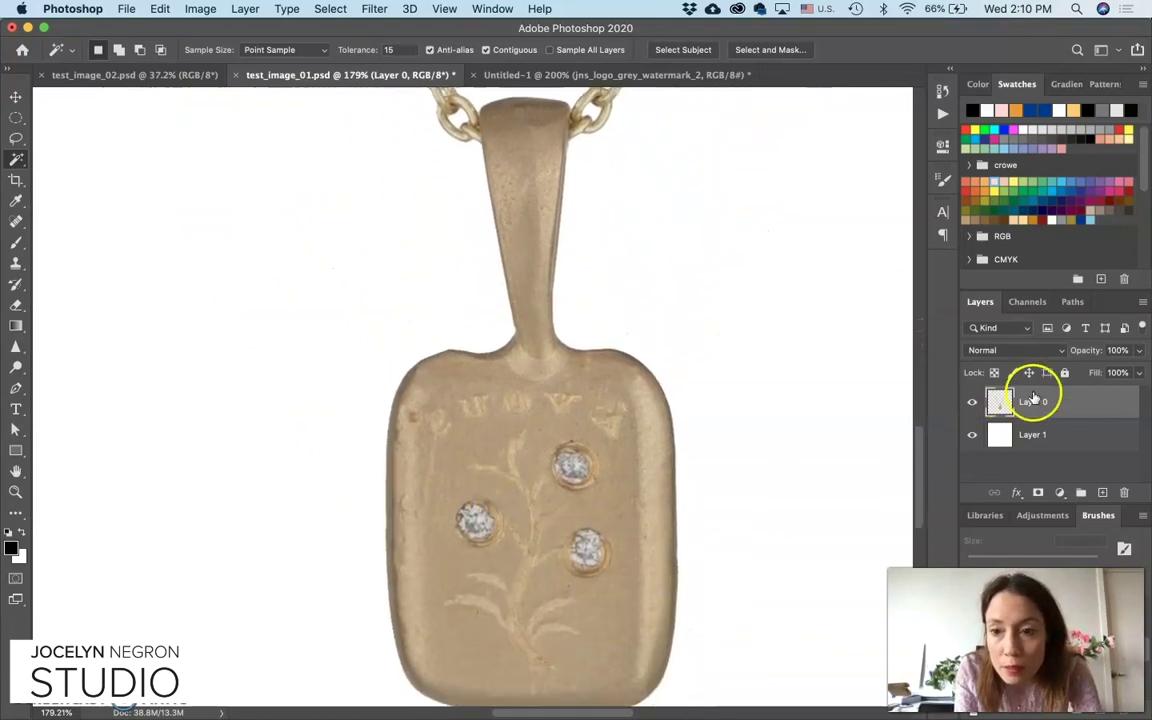
pyautogui.scroll(3, 718, 395)
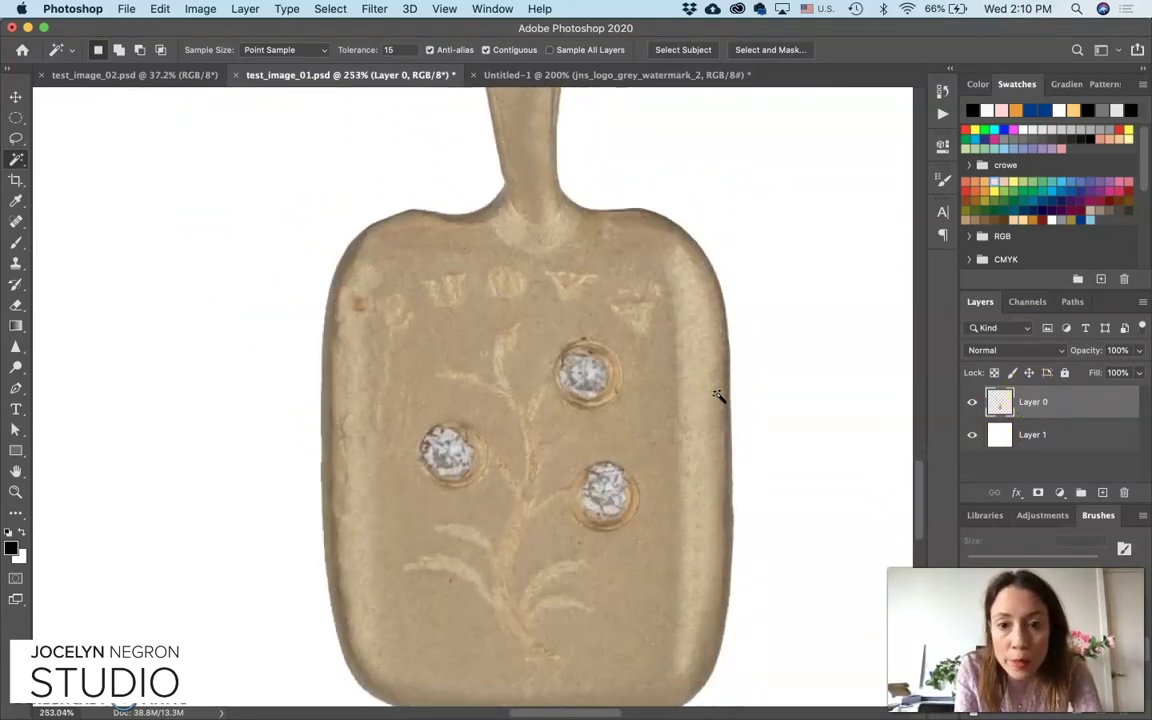
pyautogui.rightClick(660, 347)
pyautogui.click(972, 400)
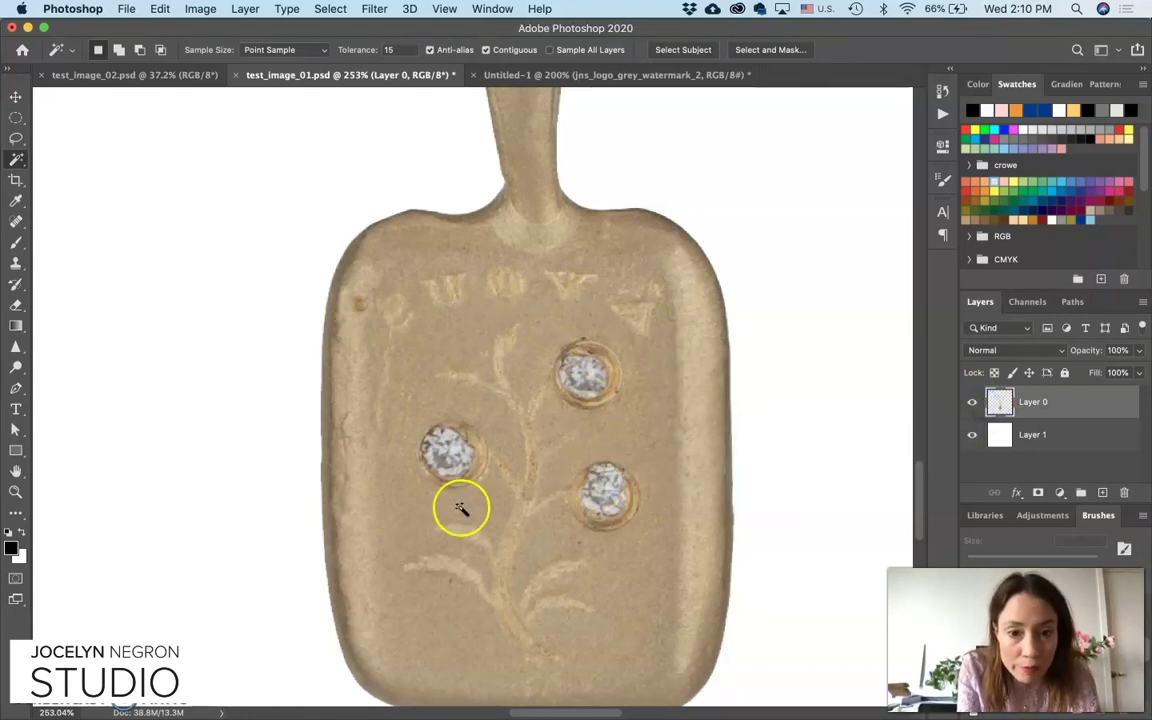
pyautogui.scroll(-3, 461, 508)
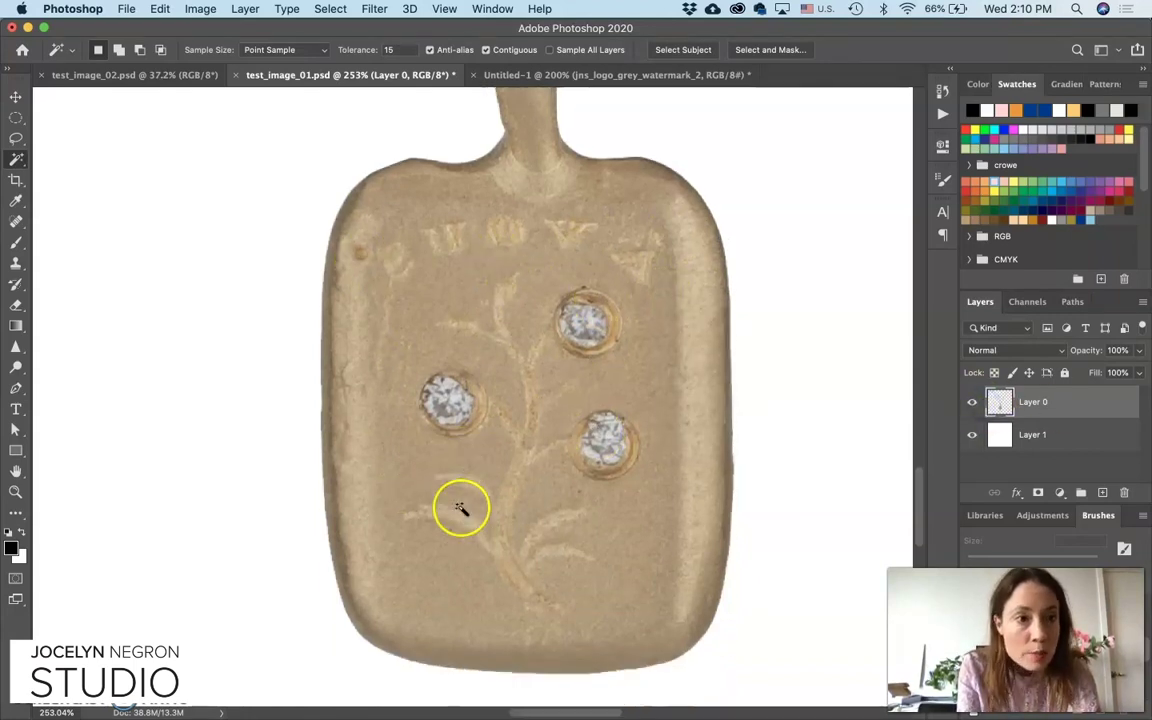
# - Retouch the small specks around the diamonds on the pendant's face with a 25 px Spot Healing Brush in Content-Aware mode
pyautogui.click(10, 222)
pyautogui.click(149, 216)
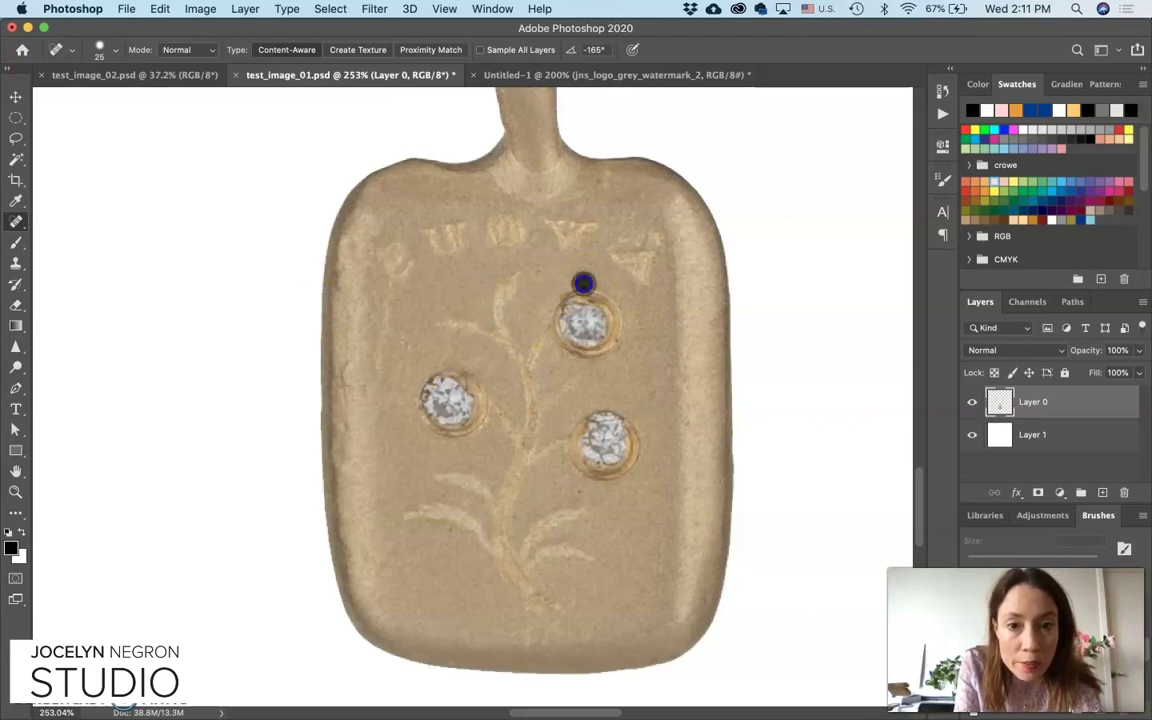
pyautogui.click(621, 349)
pyautogui.click(649, 389)
pyautogui.click(393, 402)
pyautogui.scroll(3, 392, 400)
pyautogui.click(396, 411)
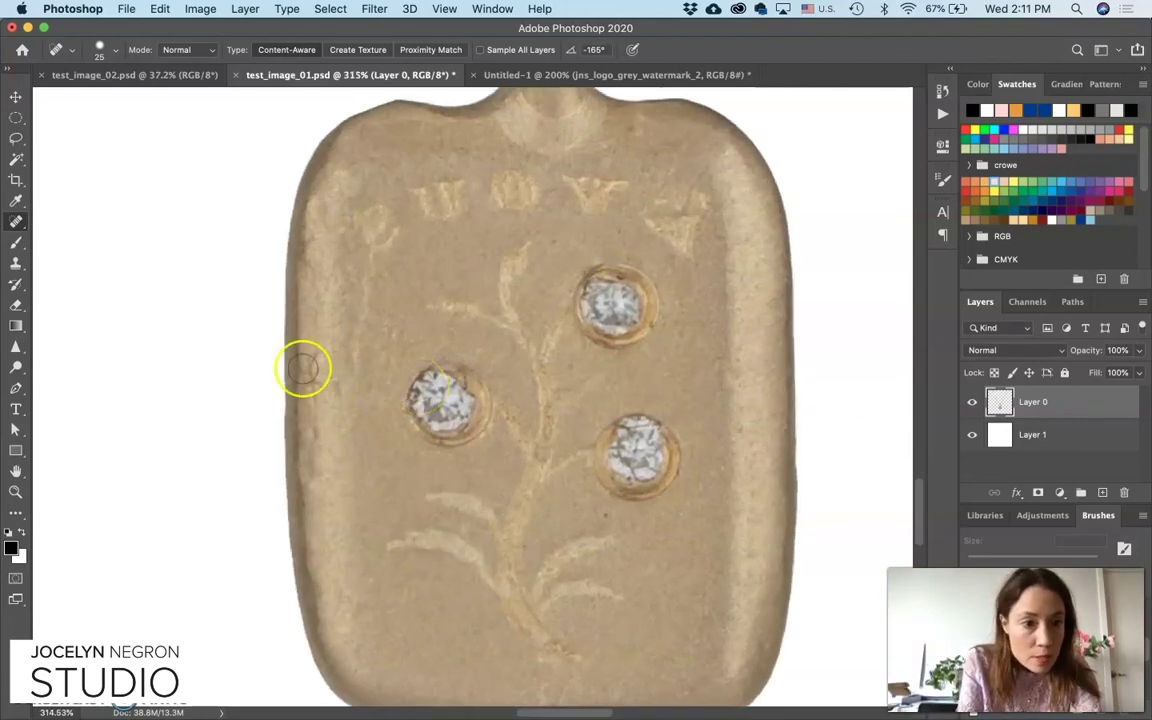
# - Sharpen the pendant's three diamonds using the Sharpen tool with a 70 px brush at 80% strength
pyautogui.click(17, 352)
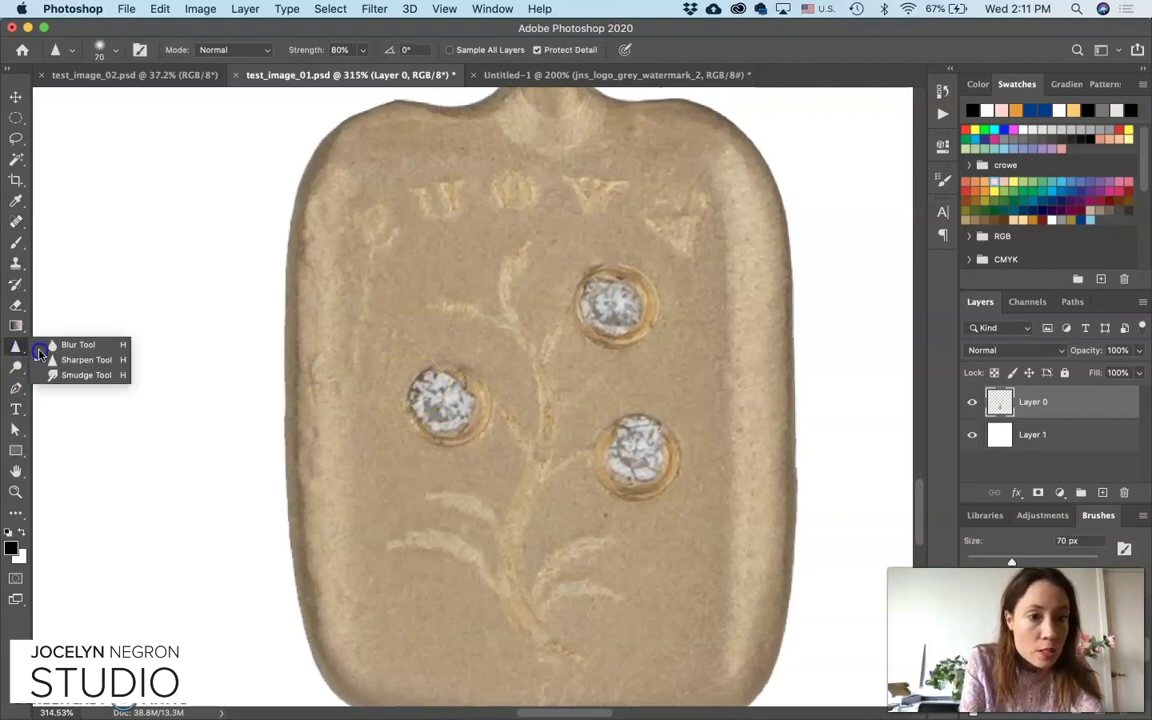
pyautogui.moveTo(350, 340)
pyautogui.mouseDown()
pyautogui.moveTo(386, 378)
pyautogui.moveTo(440, 402)
pyautogui.mouseUp()
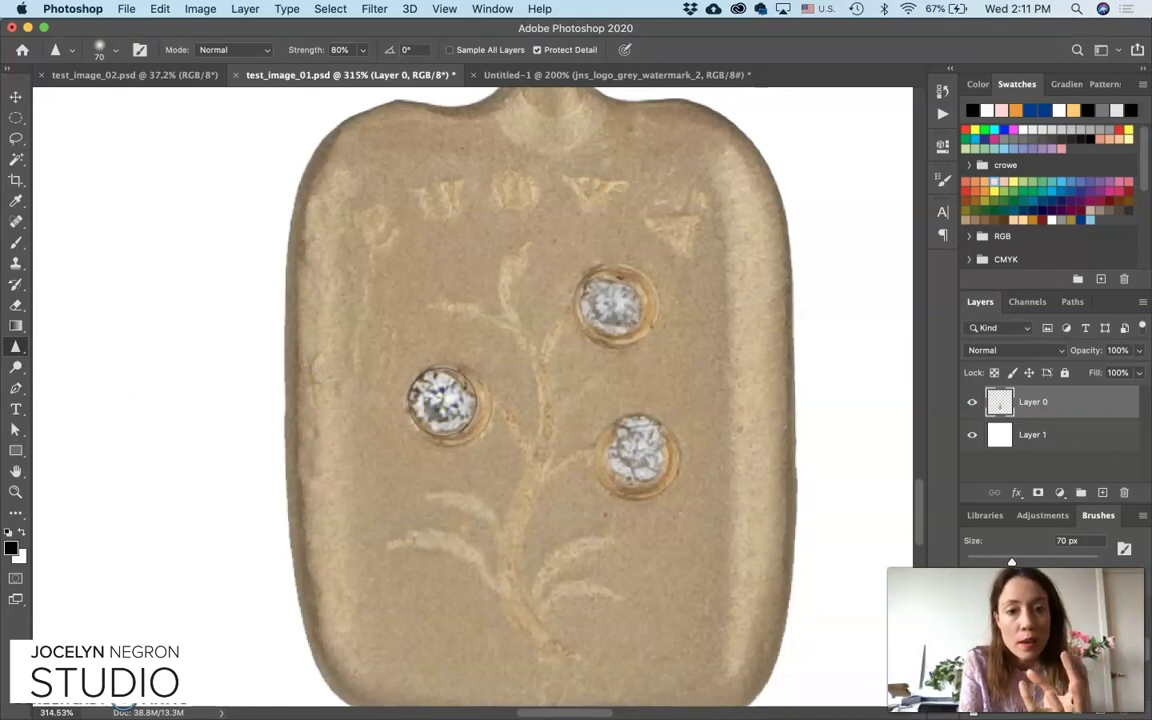
pyautogui.click(609, 306)
pyautogui.moveTo(612, 446); pyautogui.dragTo(635, 453)
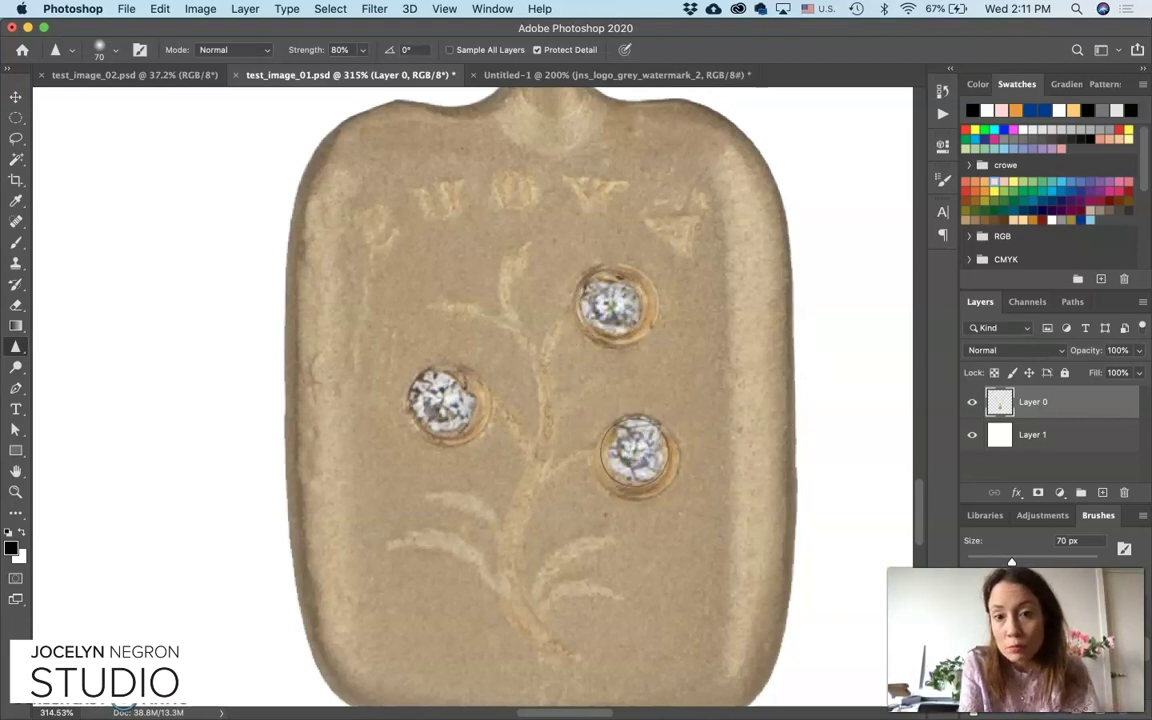
pyautogui.moveTo(452, 221)
pyautogui.mouseDown()
pyautogui.moveTo(503, 245)
pyautogui.moveTo(488, 258)
pyautogui.moveTo(435, 237)
pyautogui.mouseUp()
# - Brighten the highlights of the pendant's three diamonds using the Dodge tool with a 70 px brush at 30% exposure
pyautogui.rightClick(16, 371)
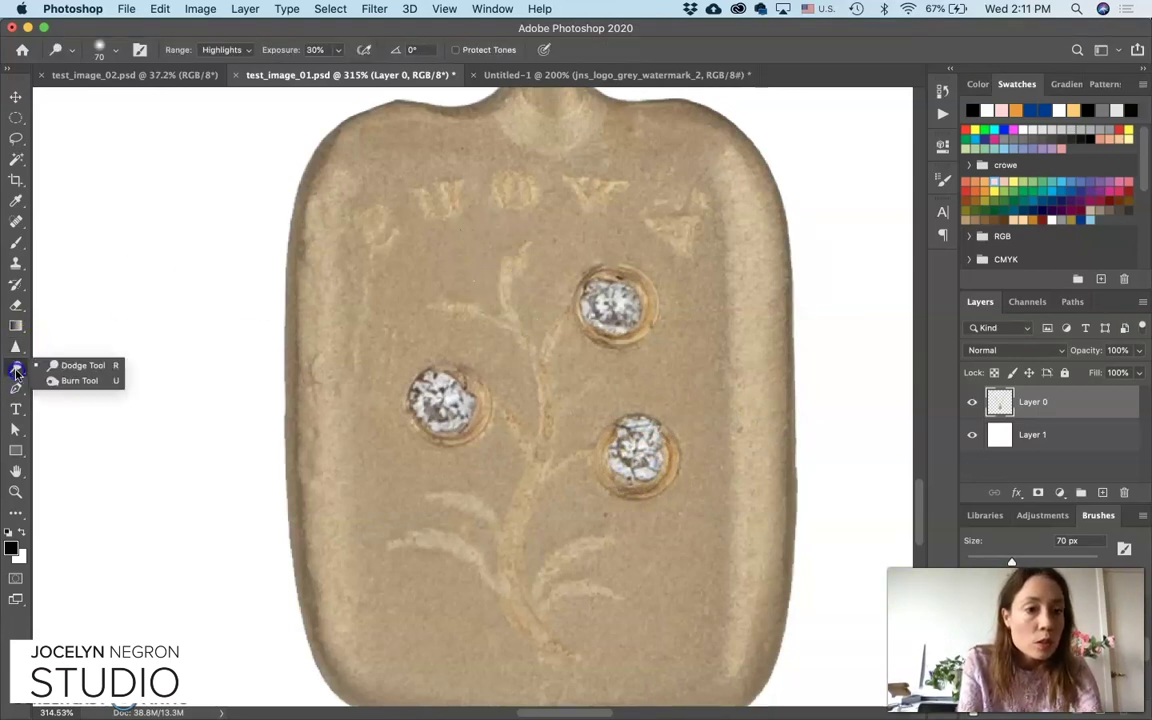
pyautogui.click(40, 371)
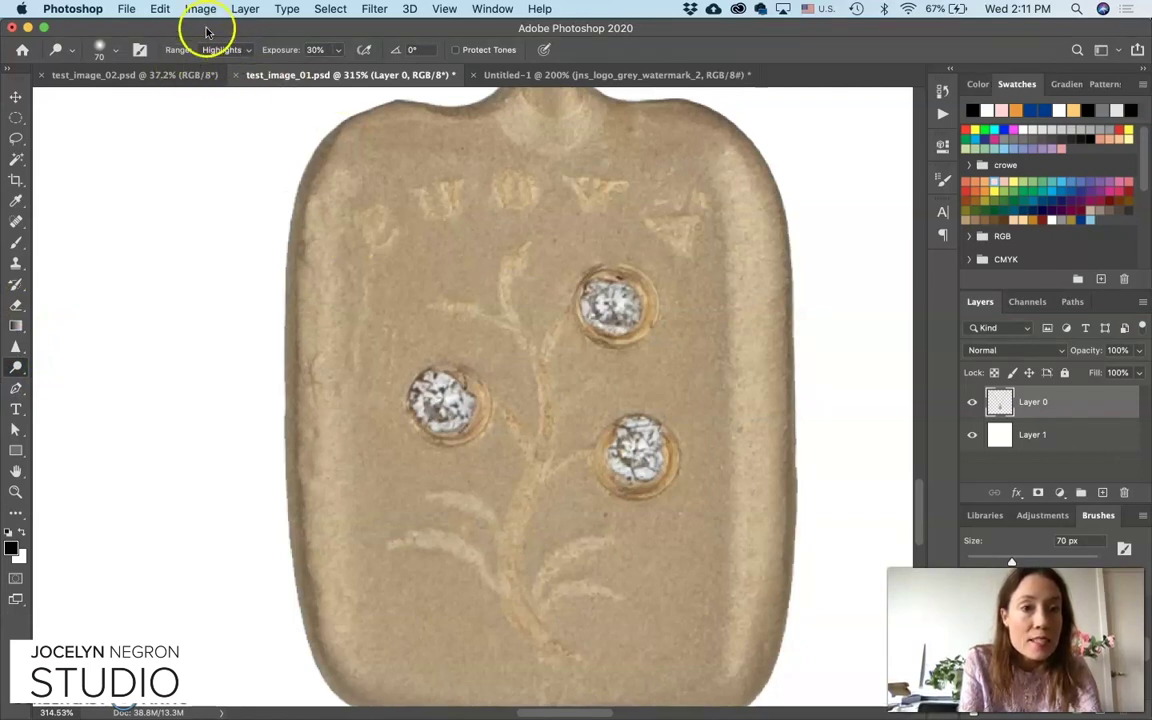
pyautogui.moveTo(440, 391); pyautogui.dragTo(446, 404)
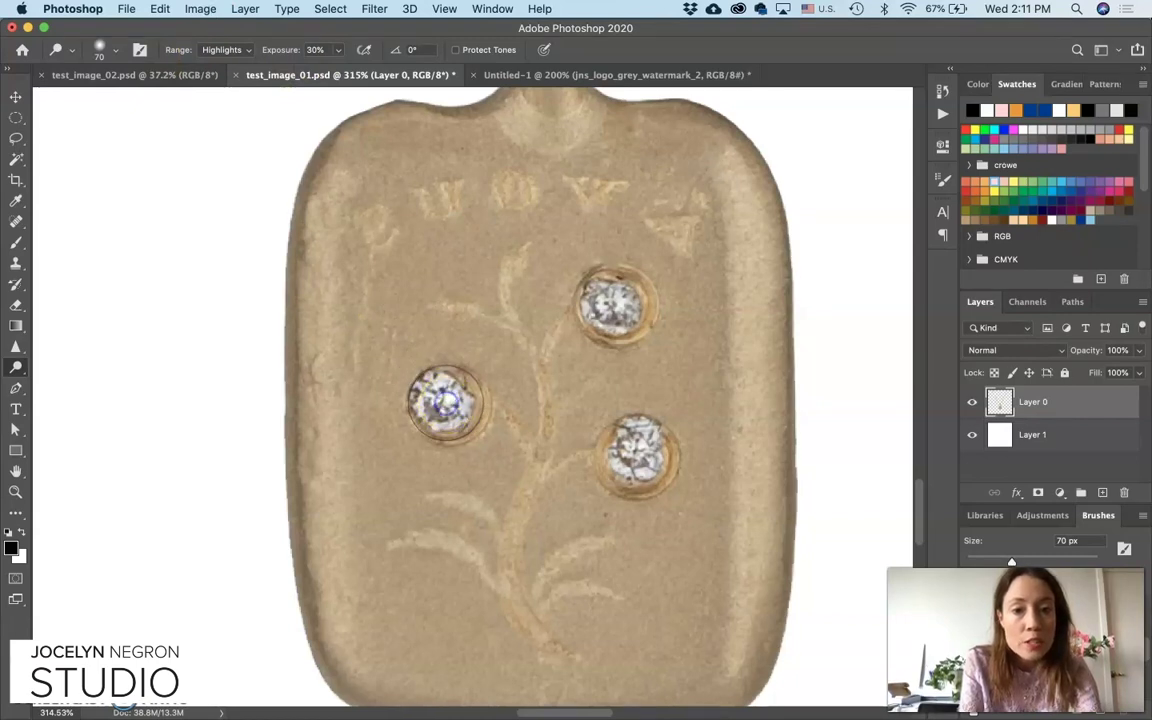
pyautogui.moveTo(592, 316); pyautogui.dragTo(623, 309)
pyautogui.moveTo(645, 463); pyautogui.dragTo(638, 455)
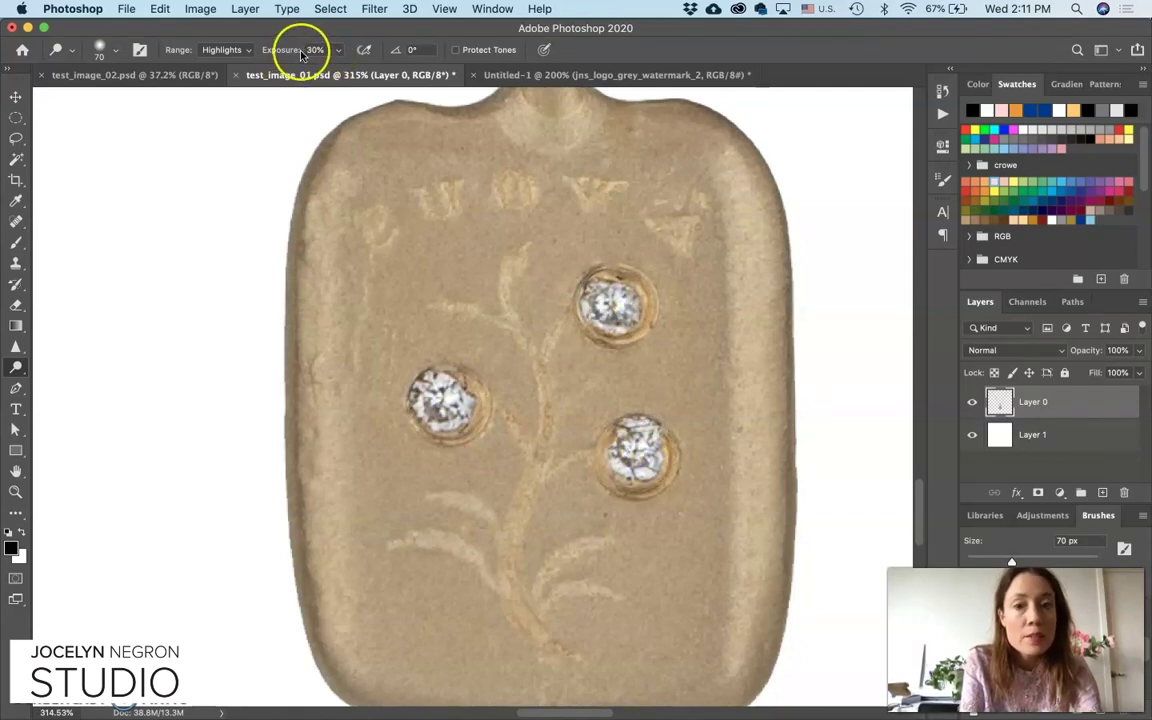
# - Dodge the diamonds' highlights again with a harder, smaller brush at 58% hardness and 50 px
pyautogui.click(115, 49)
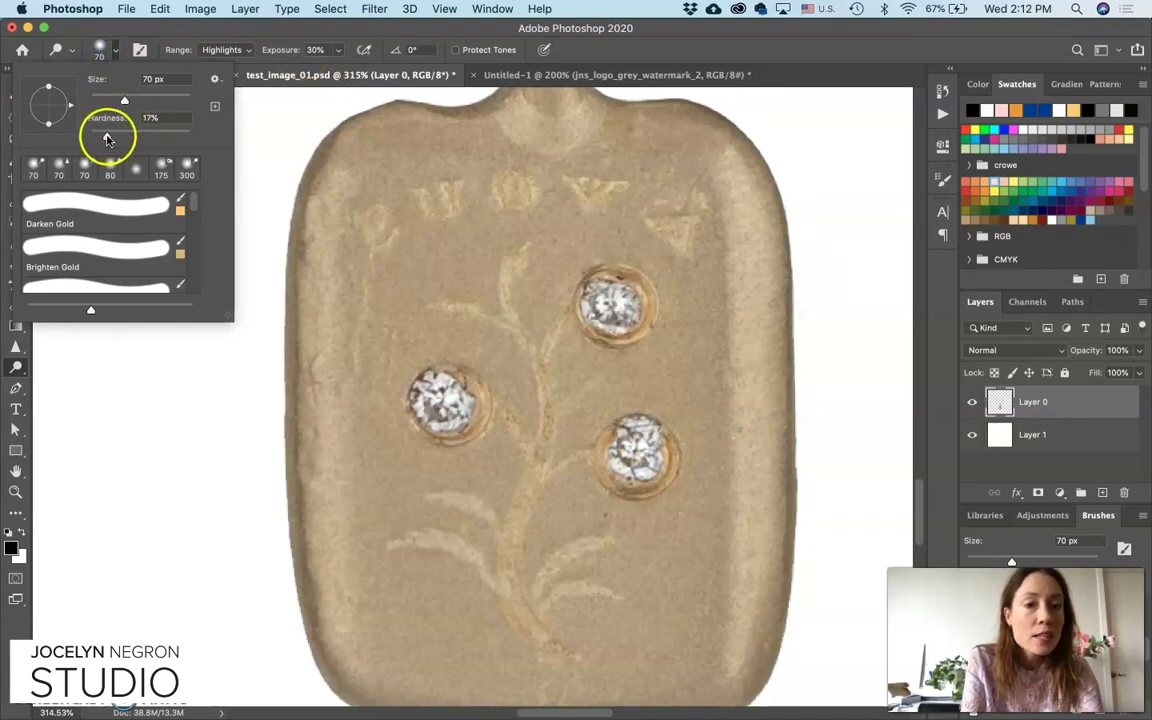
pyautogui.moveTo(108, 138); pyautogui.dragTo(148, 137)
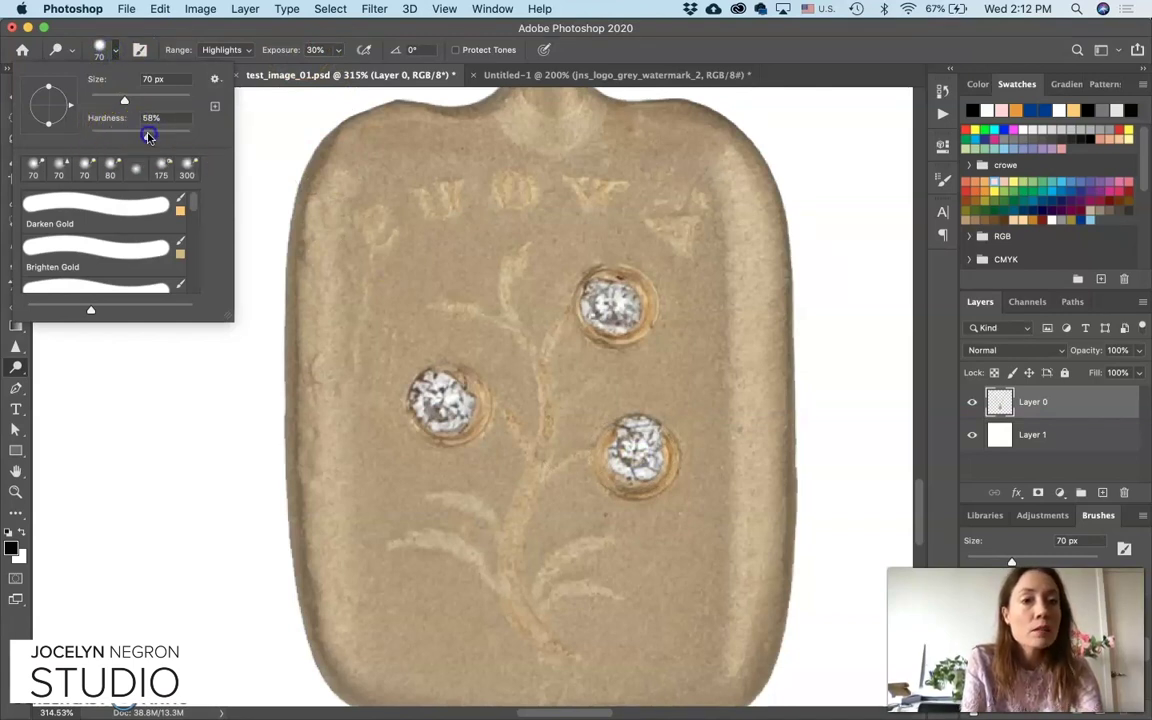
pyautogui.press('Return')
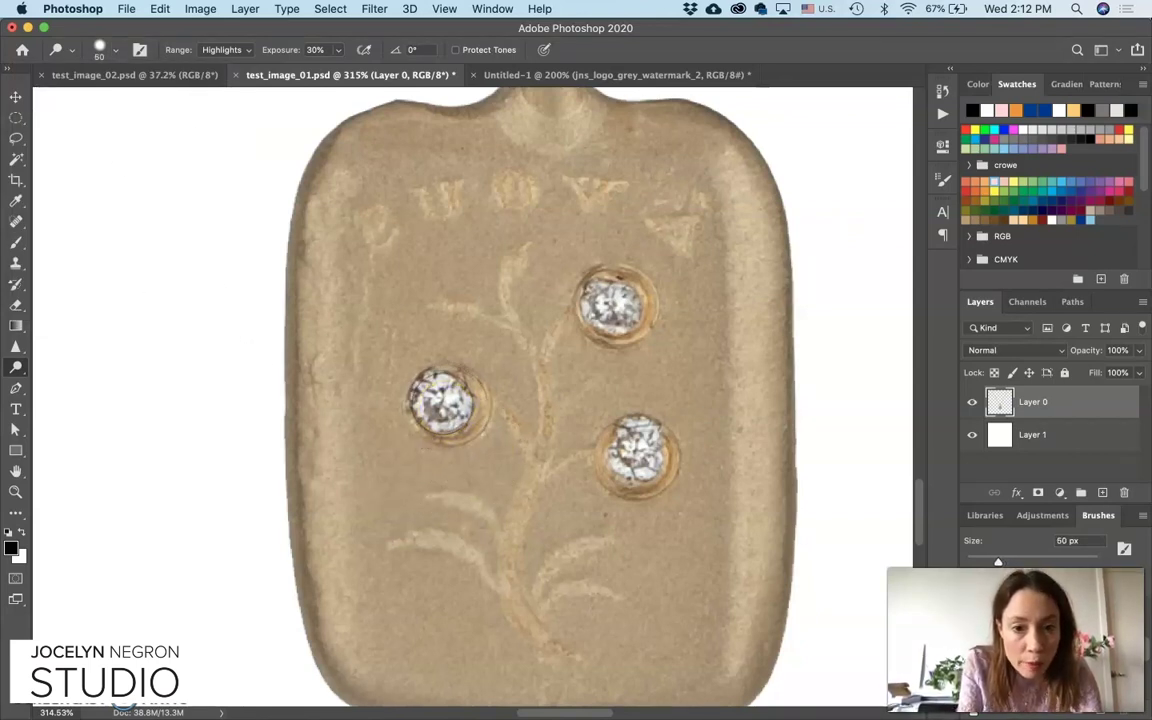
pyautogui.moveTo(614, 304); pyautogui.dragTo(611, 306)
pyautogui.moveTo(638, 452)
pyautogui.mouseDown()
pyautogui.moveTo(643, 465)
pyautogui.moveTo(638, 455)
pyautogui.mouseUp()
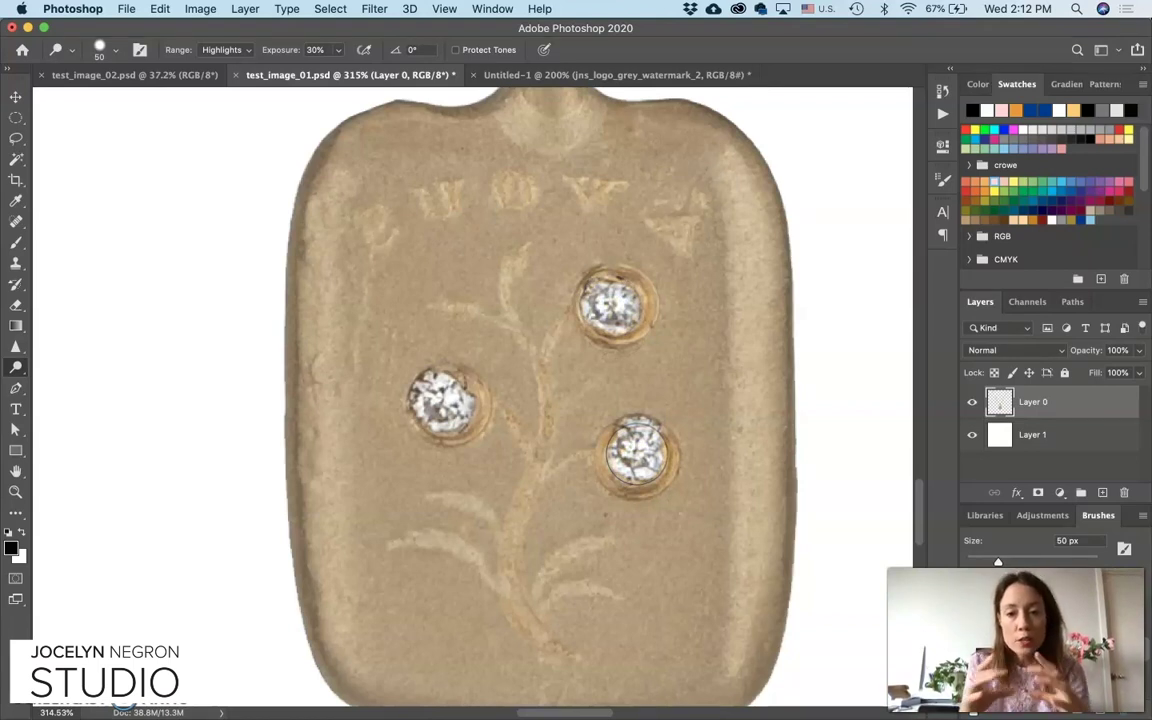
# - Examine the whole necklace on its white background and check how the retouched pendant and diamonds look
pyautogui.click(577, 492)
pyautogui.press('super+0')
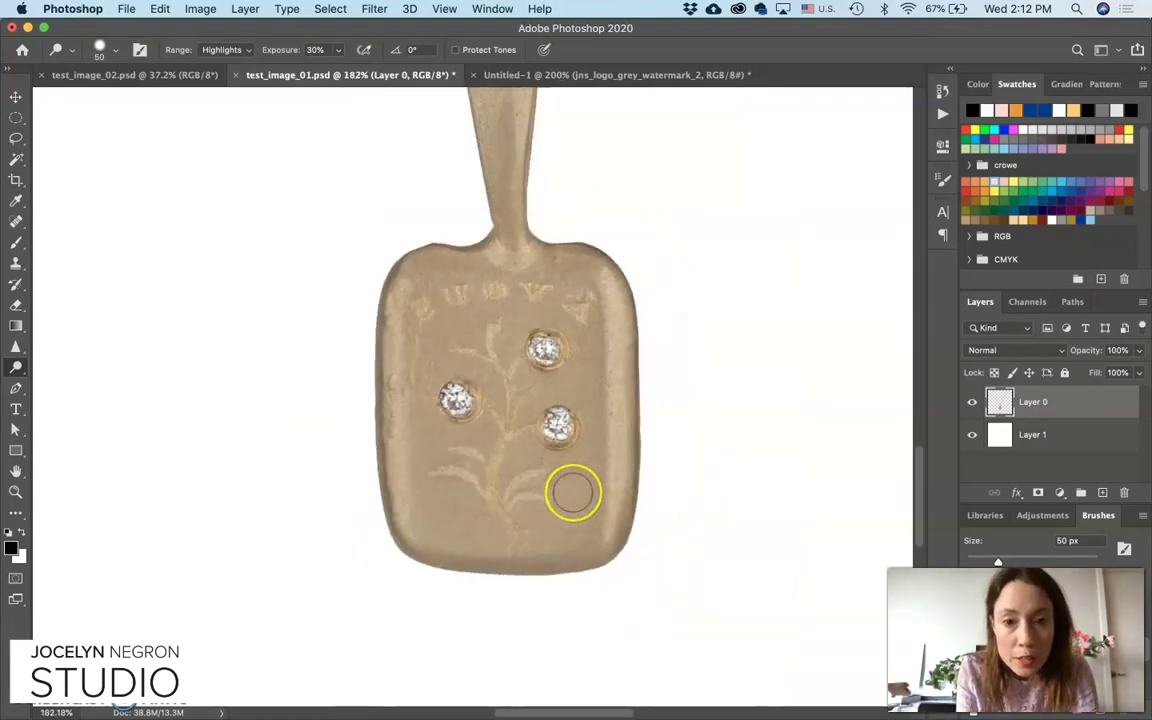
pyautogui.press('super+0')
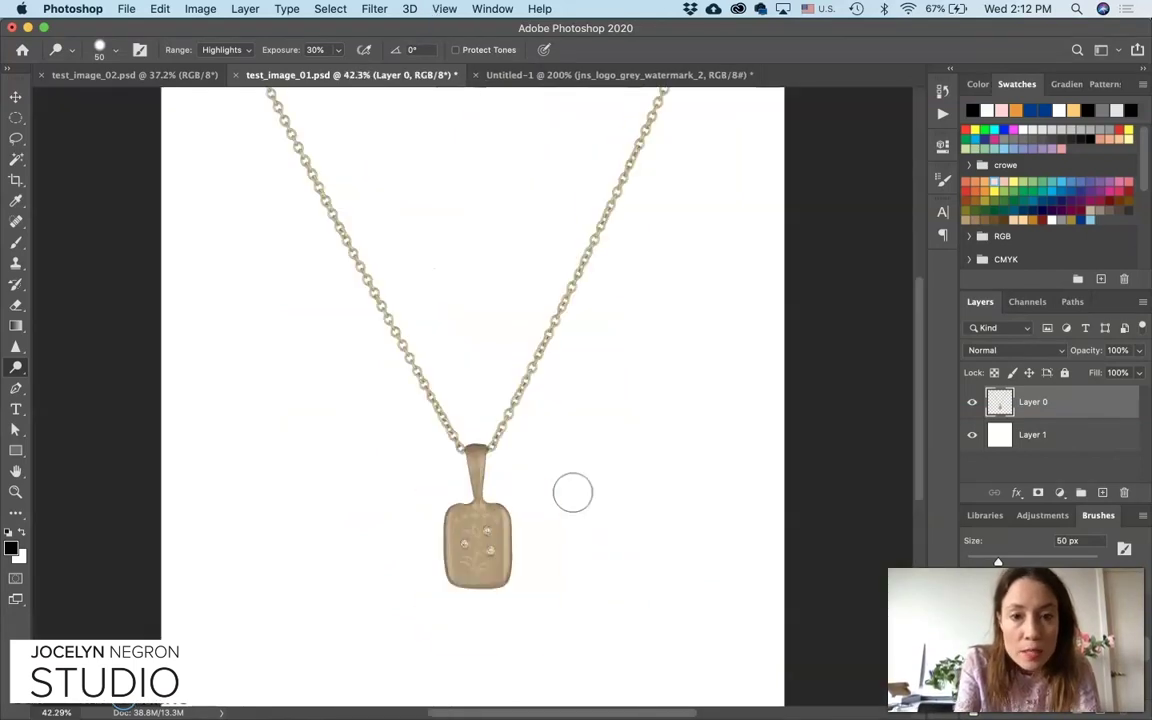
pyautogui.press('v')
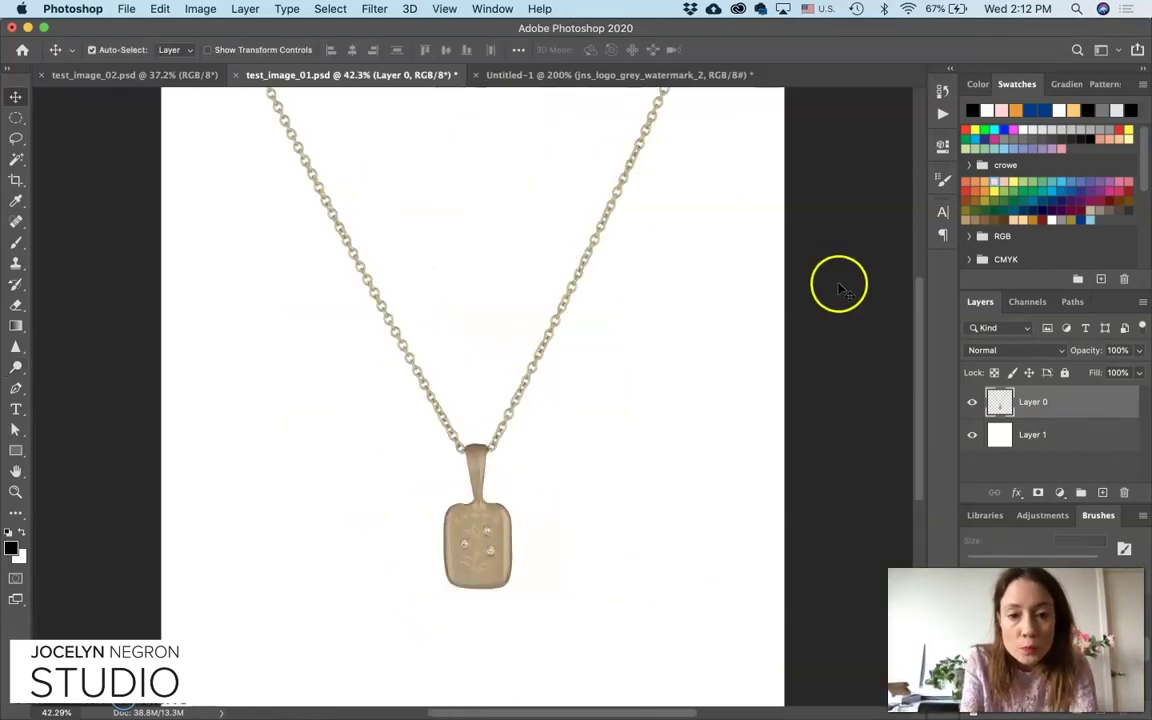
pyautogui.click(712, 350)
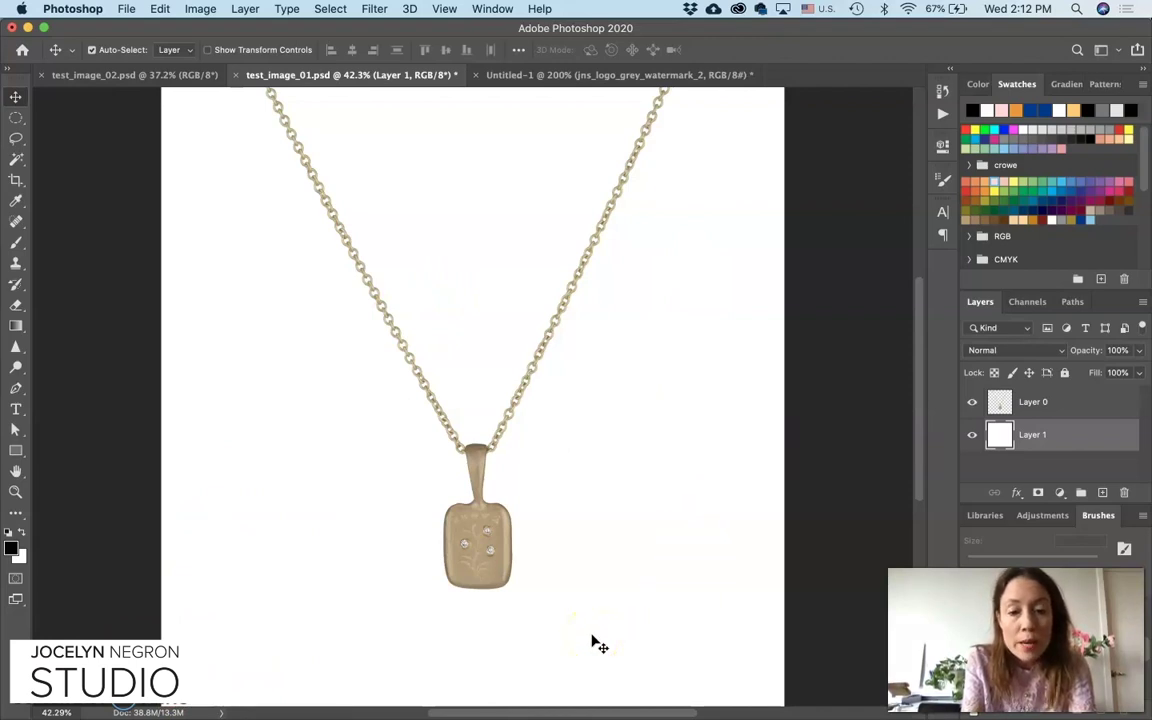
pyautogui.press('f')
pyautogui.press('f')
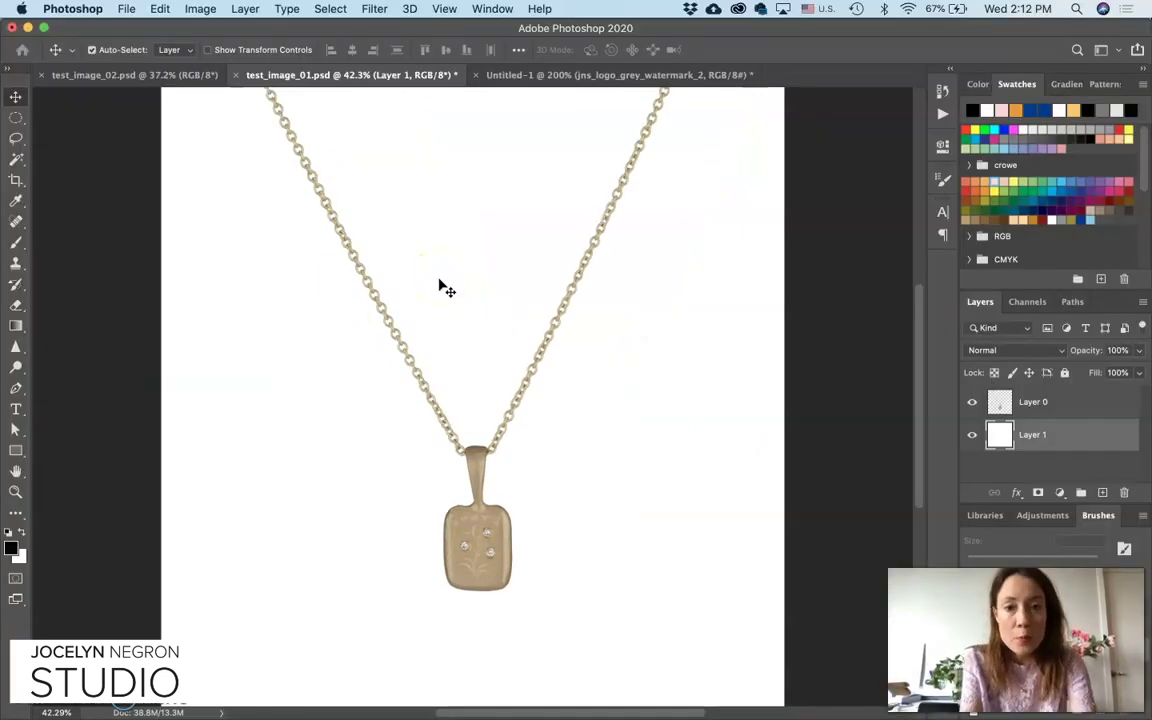
pyautogui.scroll(-3, 441, 288)
pyautogui.scroll(4, 441, 288)
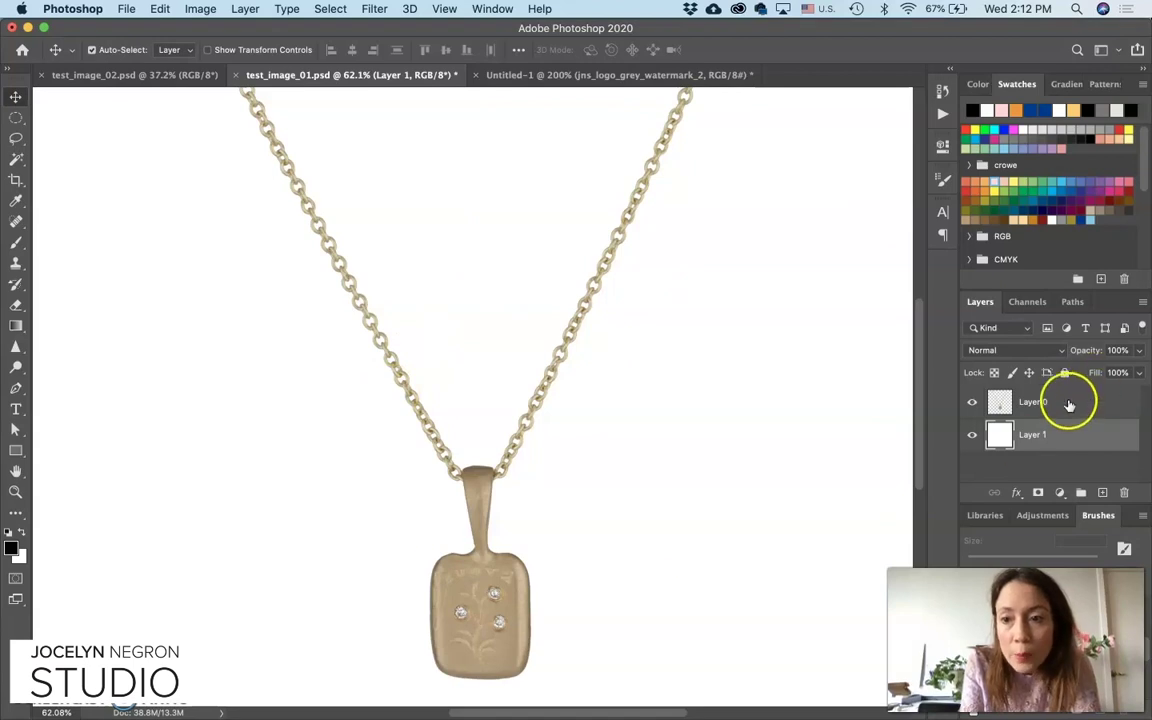
# - Add an Exposure adjustment layer above Layer 0 and set its exposure to +0.3
pyautogui.click(1068, 403)
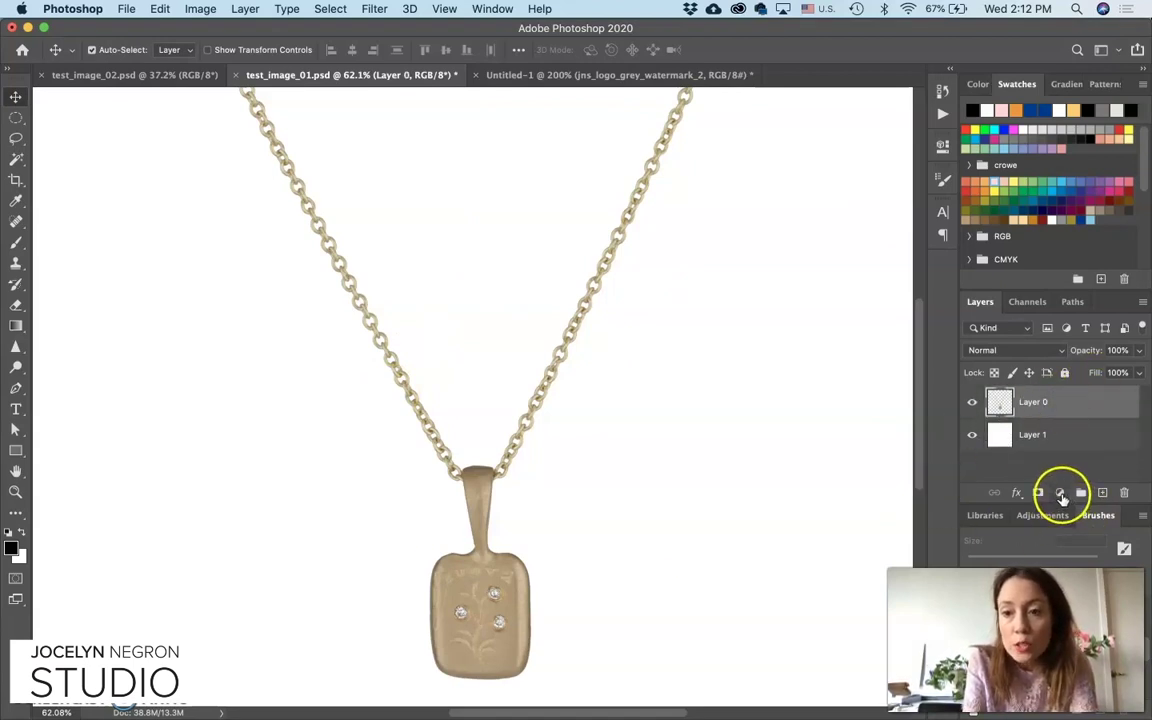
pyautogui.click(1060, 494)
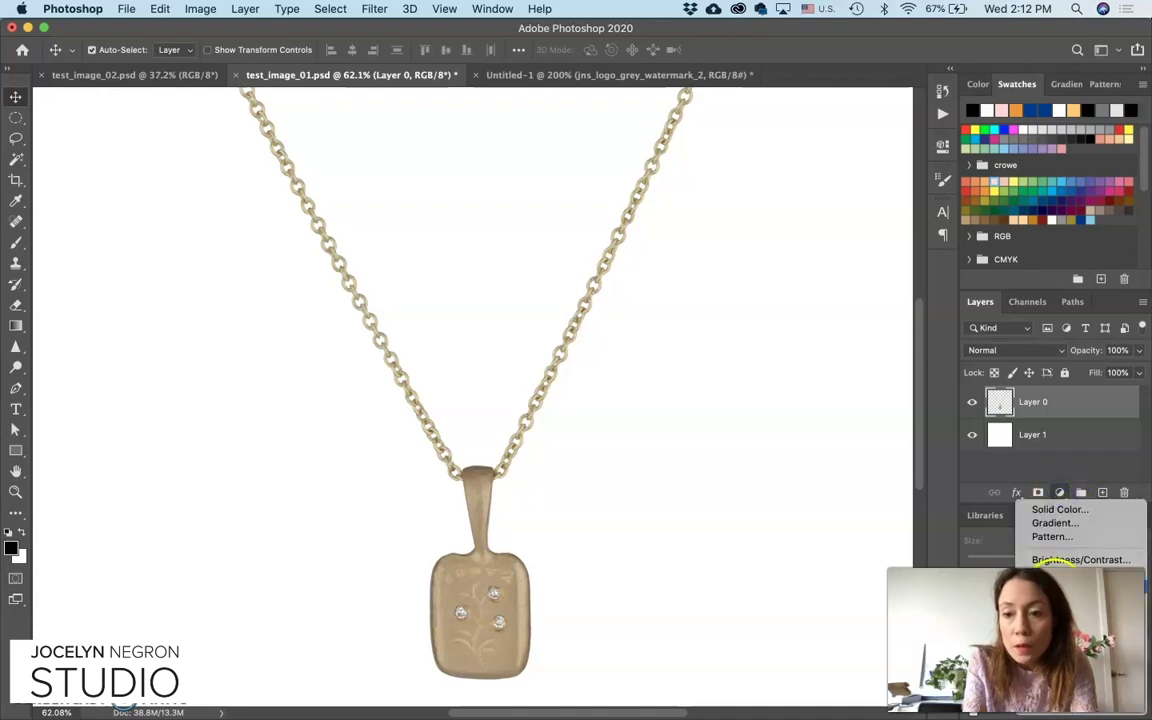
pyautogui.click(1040, 523)
pyautogui.click(887, 217)
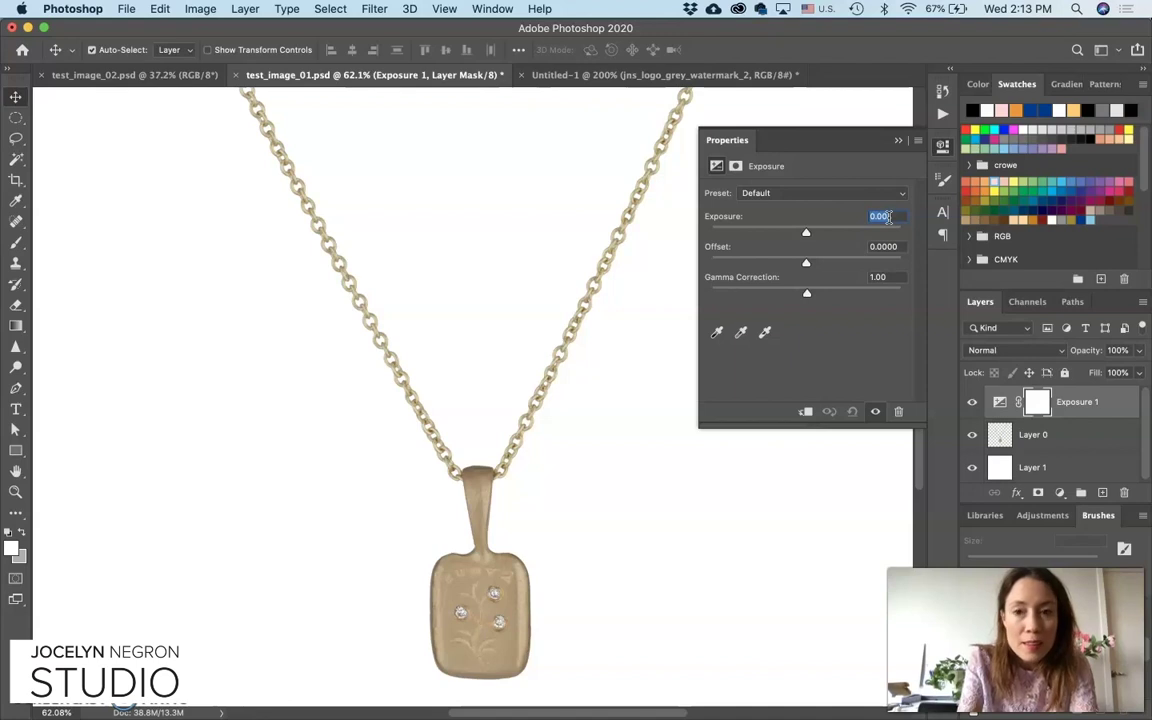
pyautogui.hotkey('shift', 'Up')
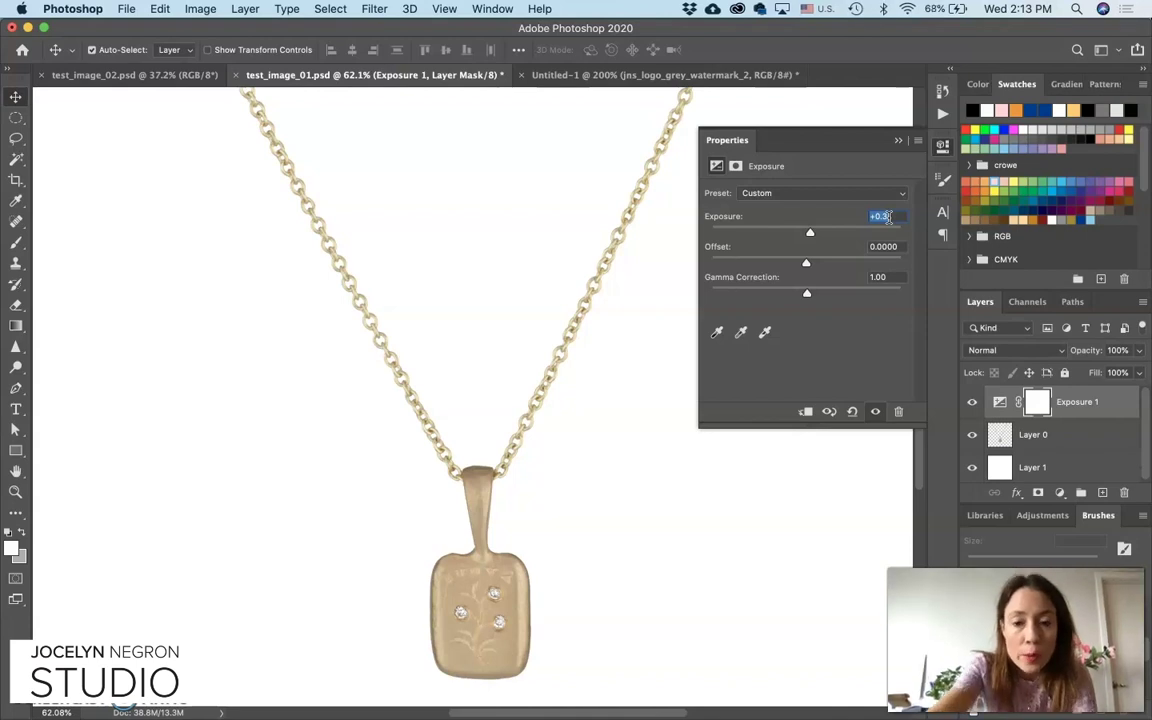
pyautogui.click(873, 368)
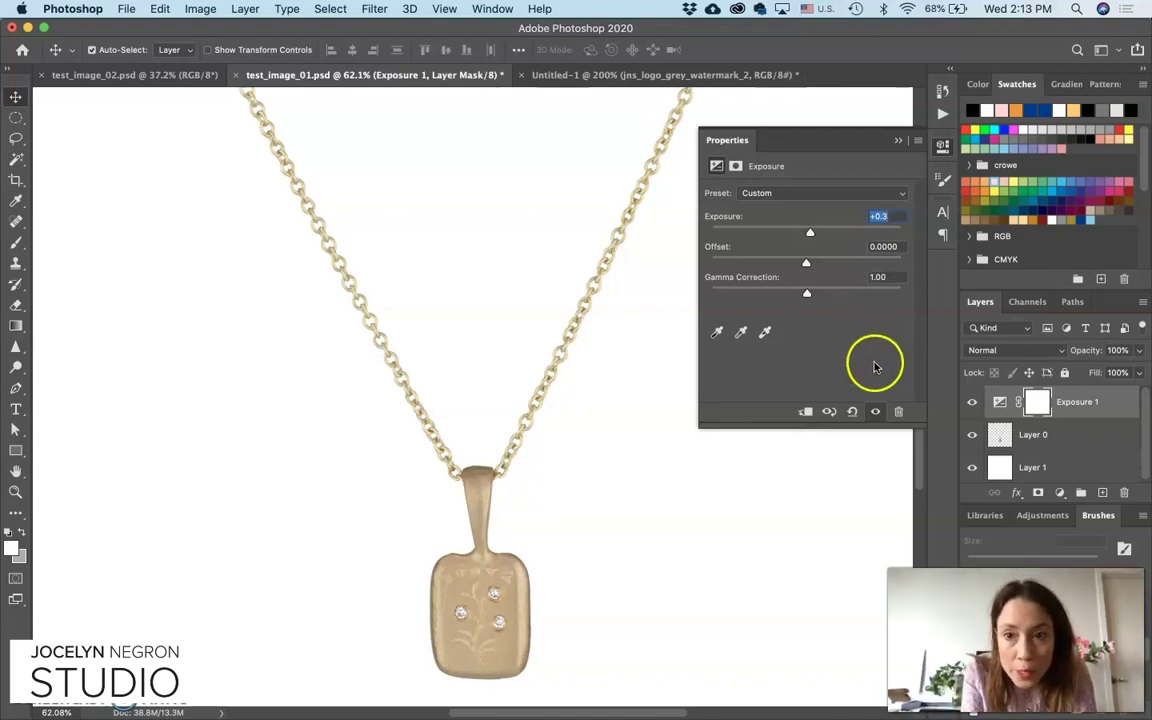
pyautogui.press('Return')
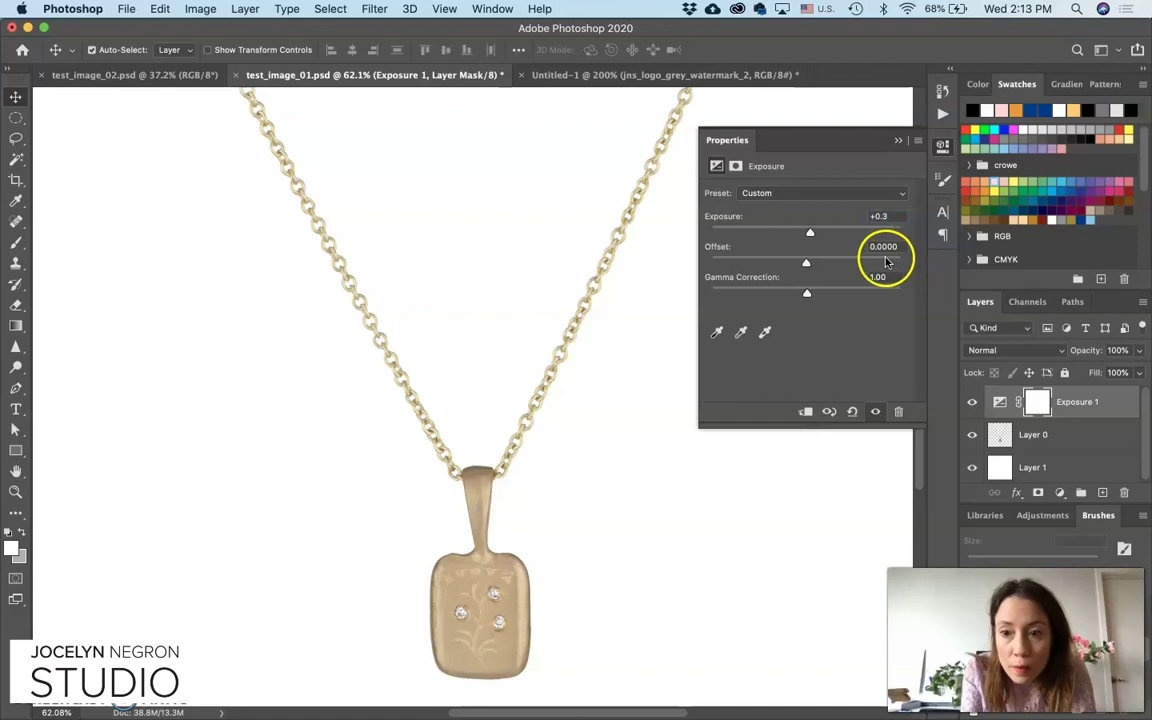
# - Add a Hue/Saturation adjustment layer directly above Layer 0 and set its saturation to +4
pyautogui.click(1058, 438)
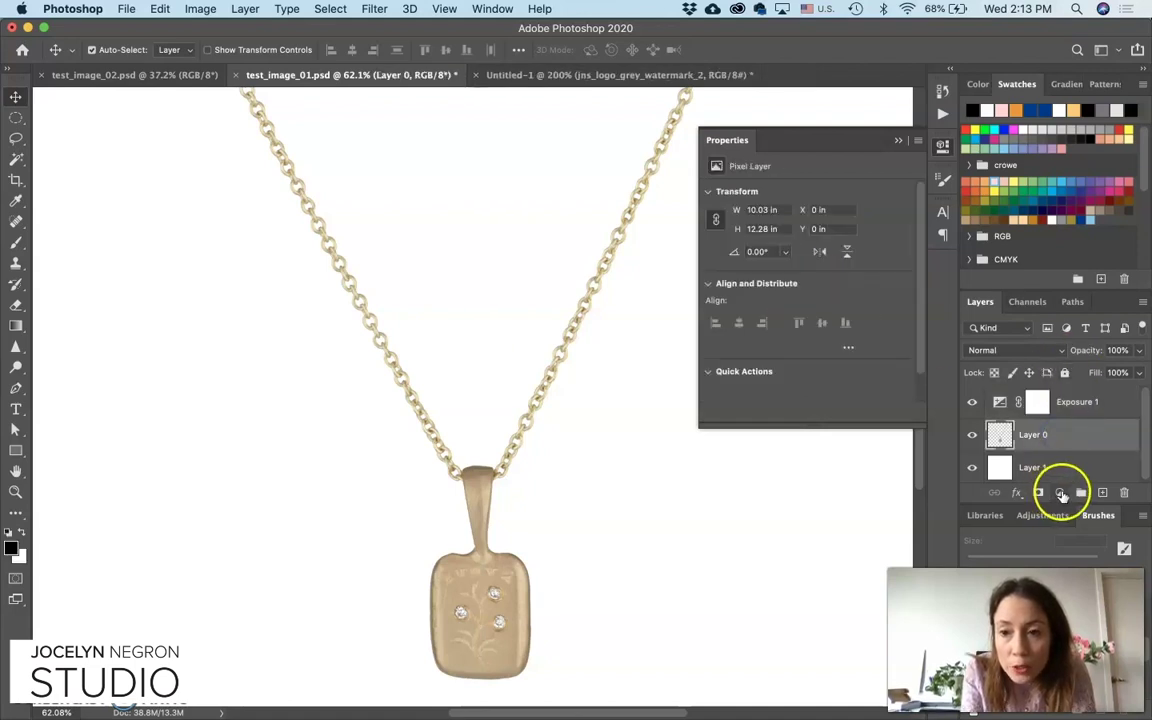
pyautogui.click(1061, 494)
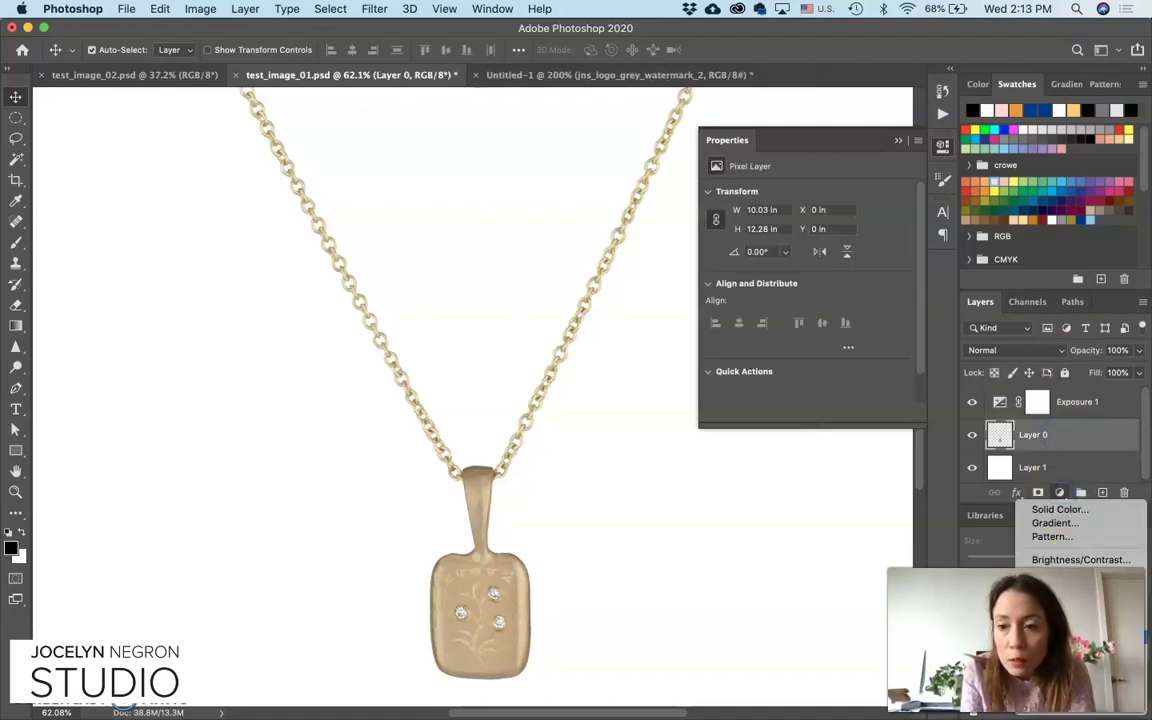
pyautogui.click(1068, 637)
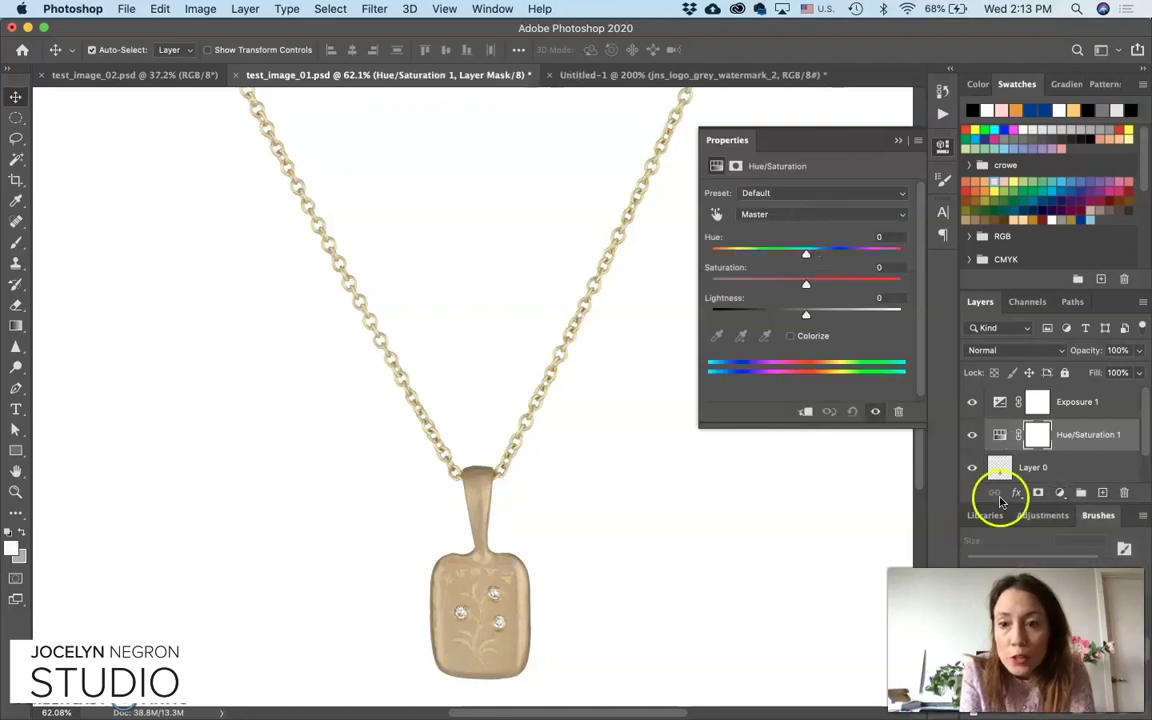
pyautogui.click(893, 266)
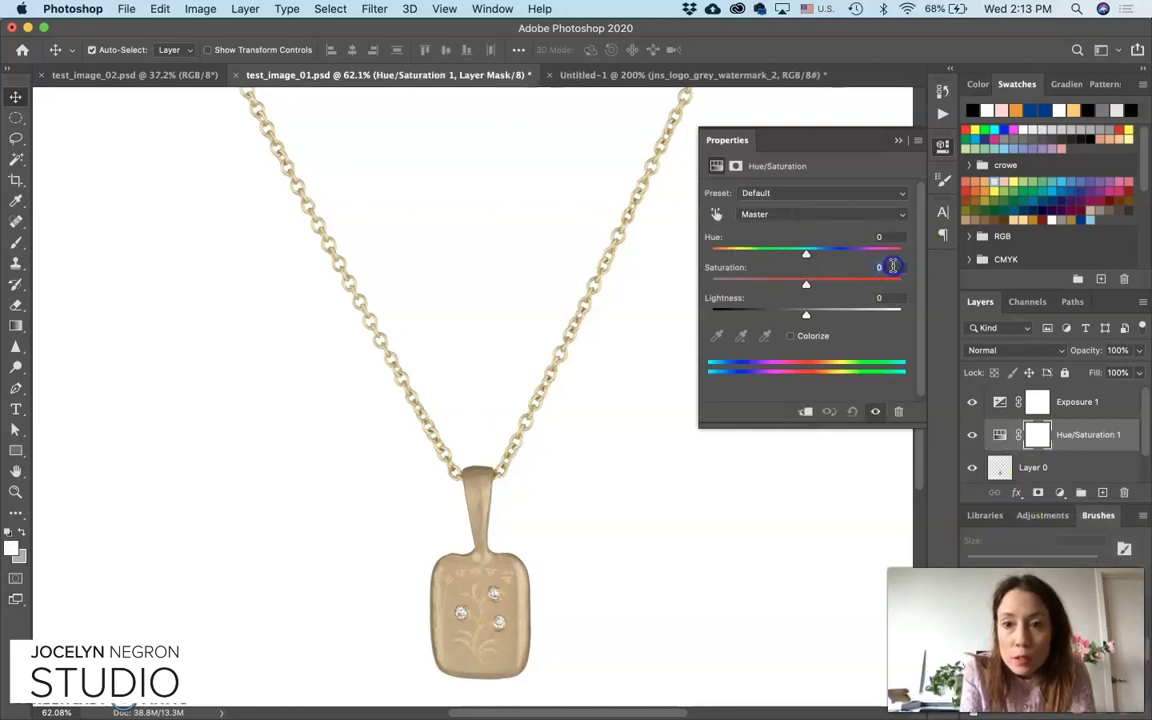
pyautogui.press('Up')
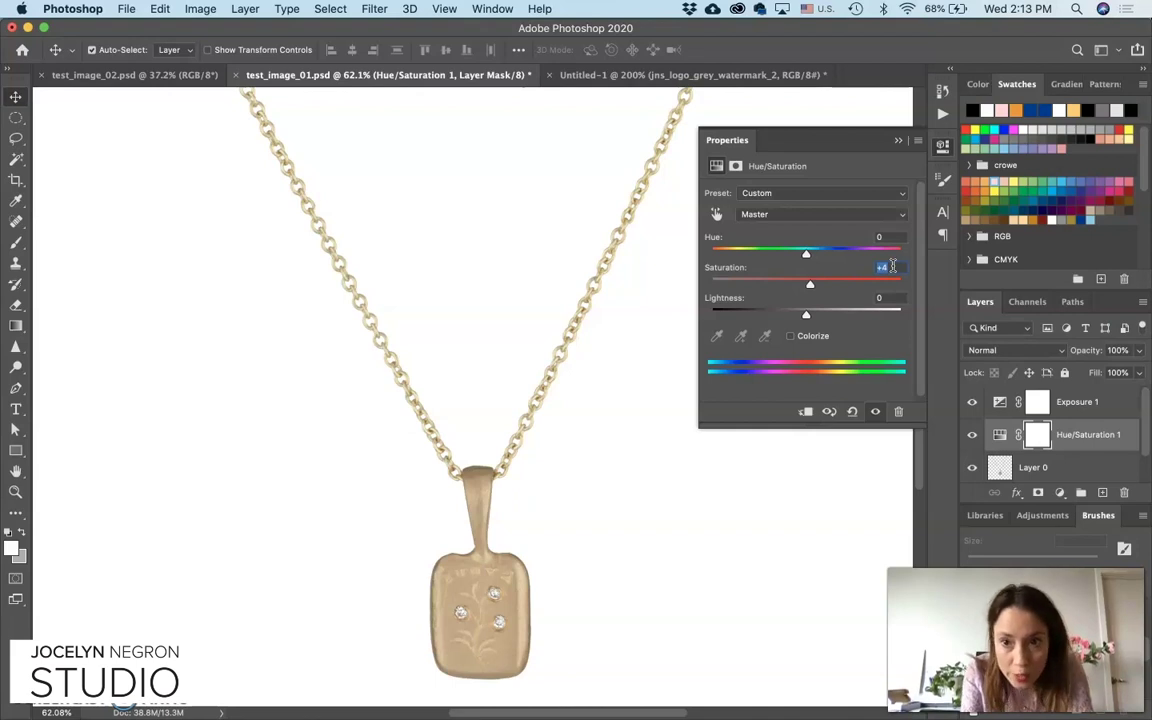
# - Compare the necklace with and without the Hue/Saturation adjustment, and raise the saturation to +6
pyautogui.click(876, 412)
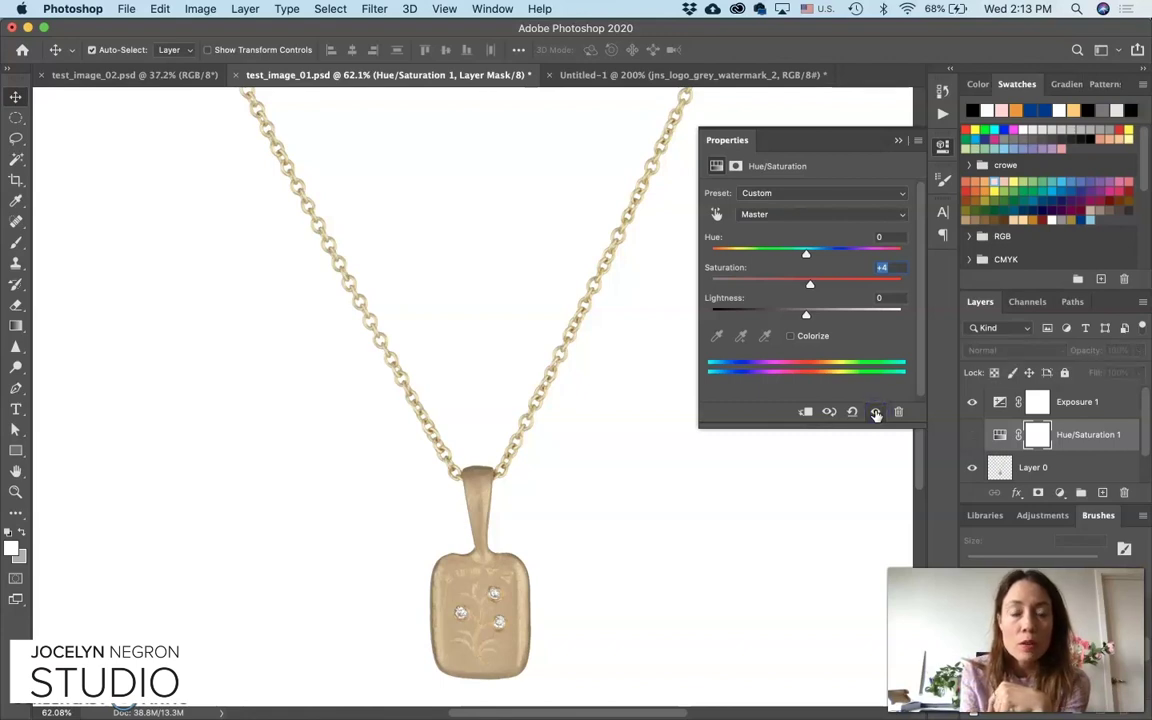
pyautogui.click(876, 412)
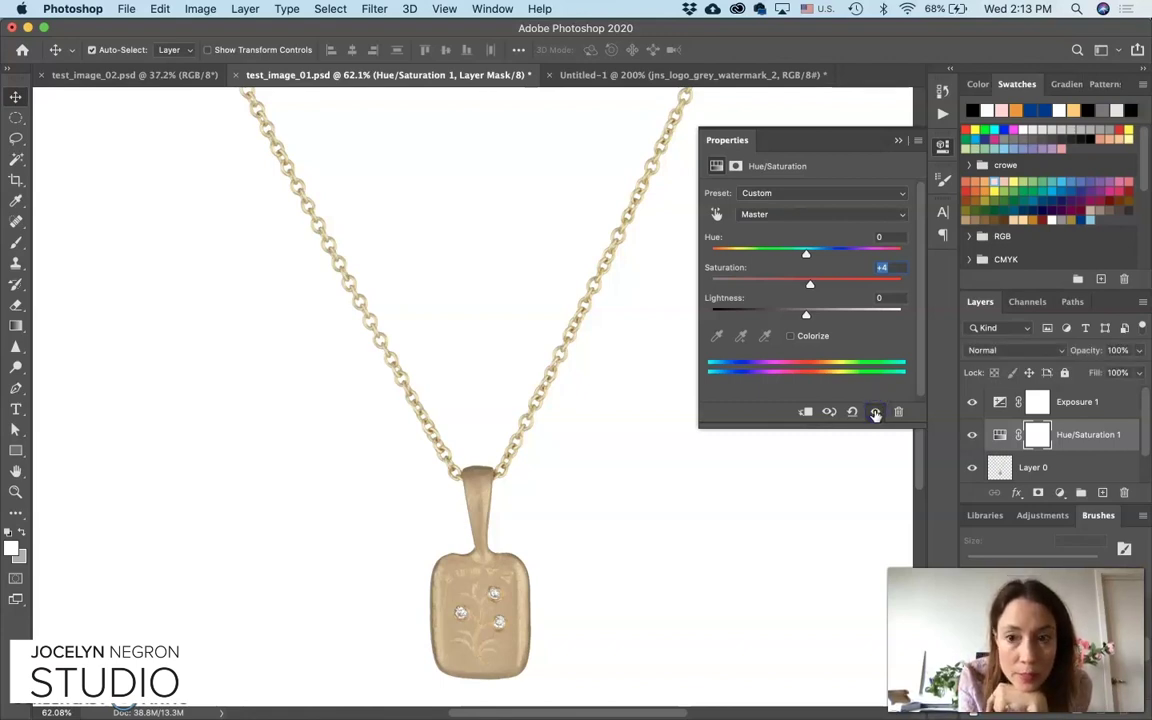
pyautogui.click(876, 412)
pyautogui.click(876, 412)
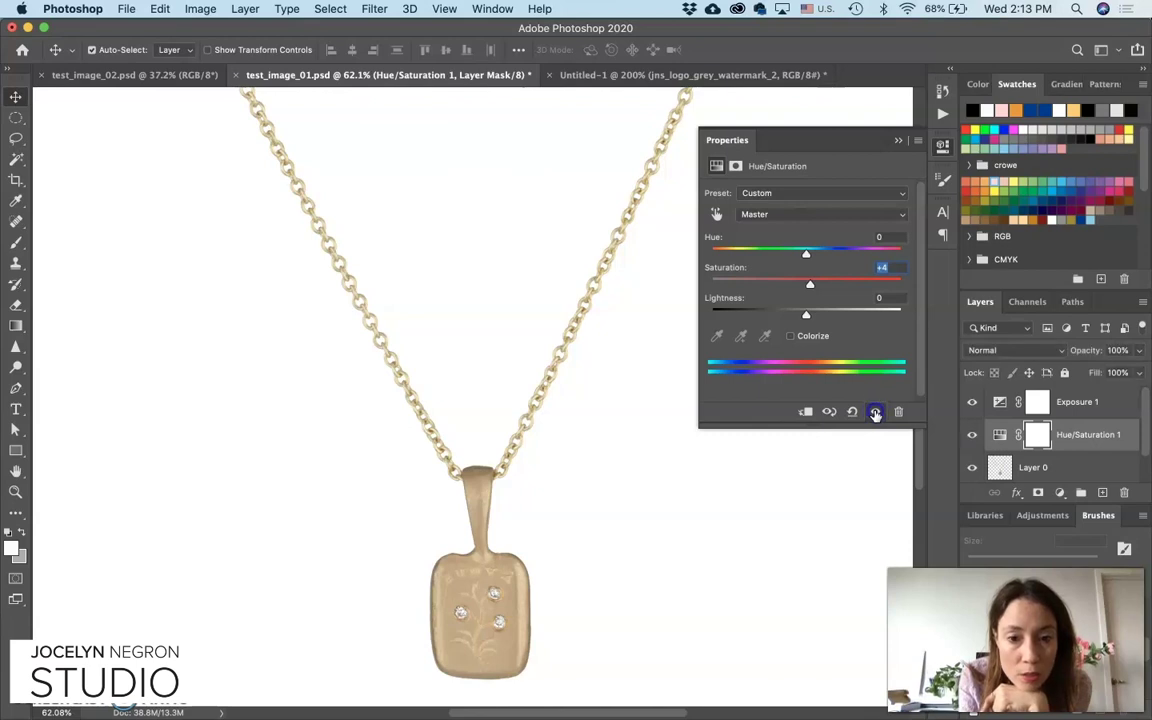
pyautogui.press('Up')
pyautogui.press('Up')
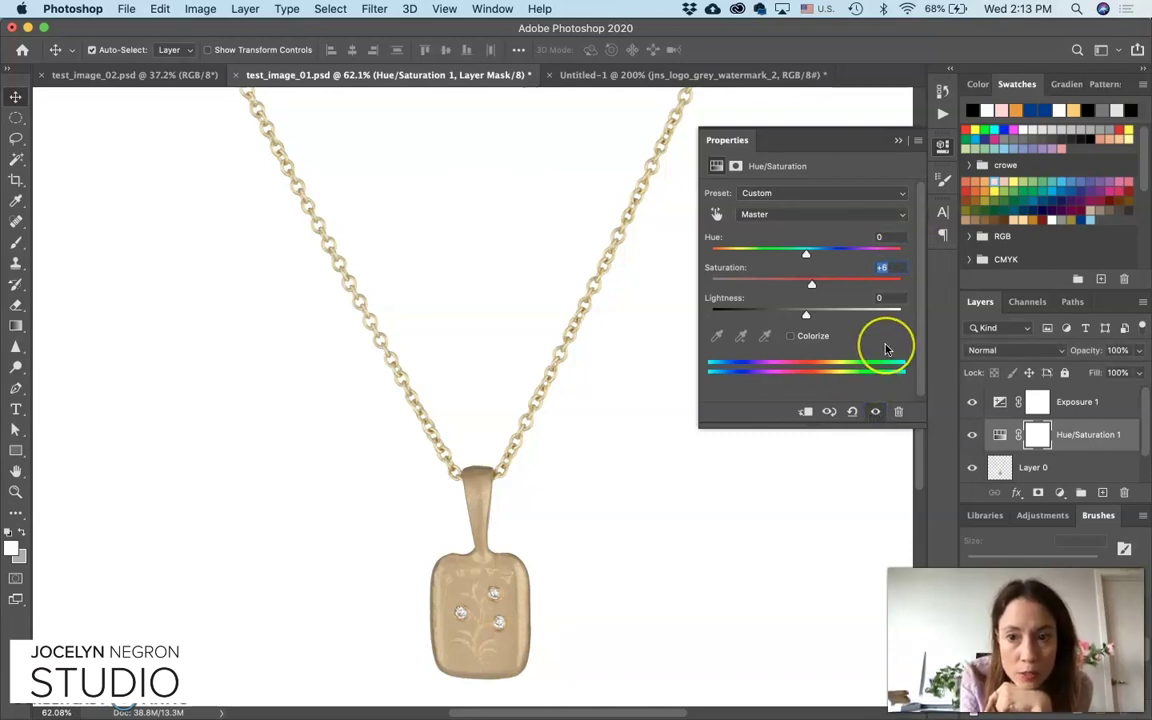
pyautogui.click(898, 140)
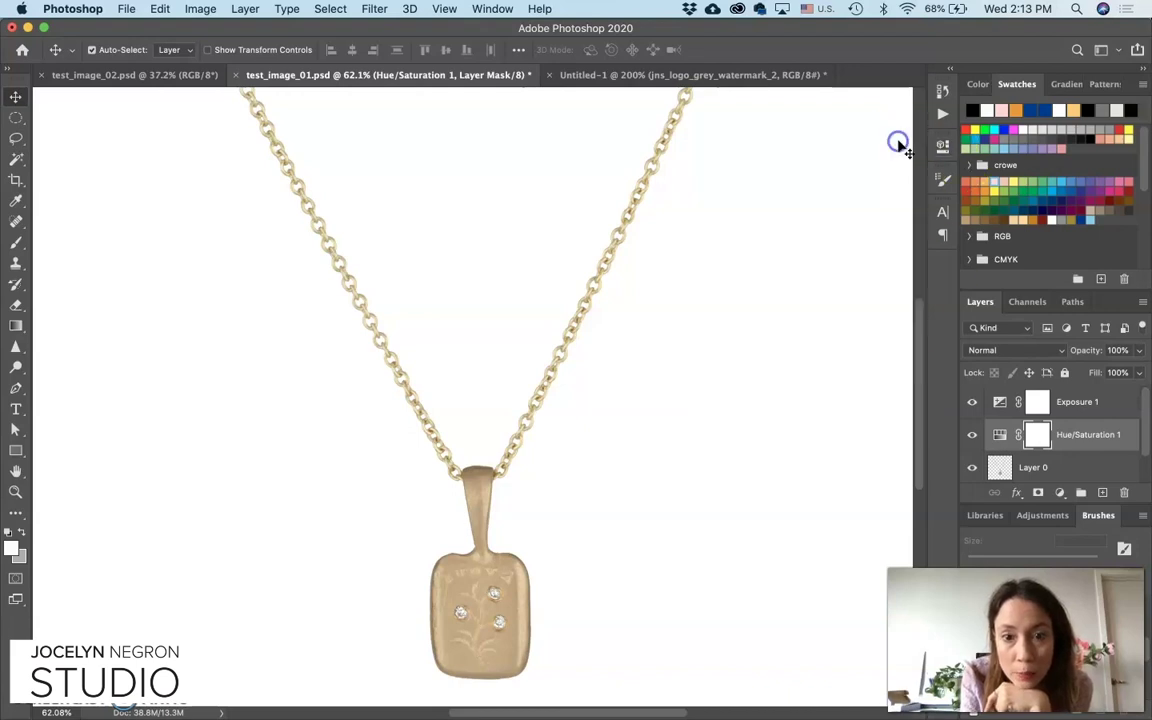
pyautogui.press('super+0')
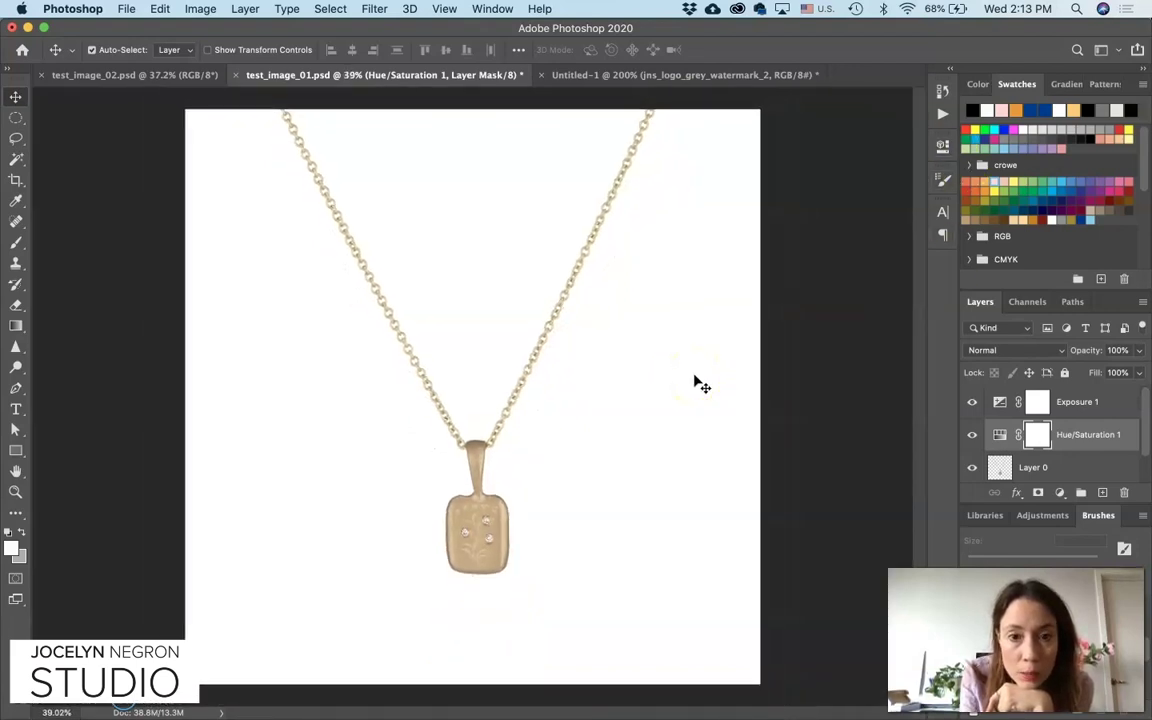